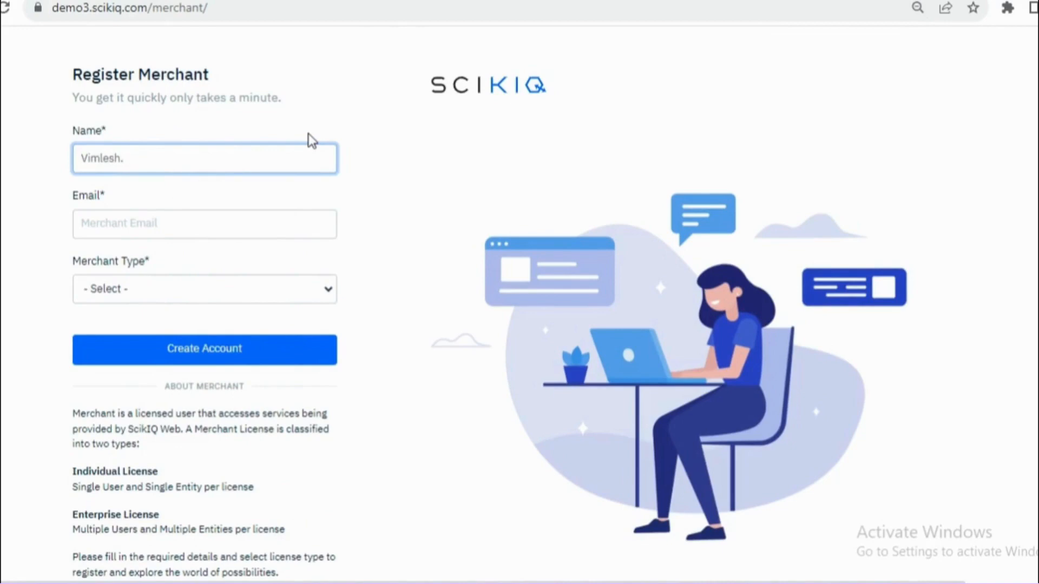
- Register the merchant account with the user's name, e-mail address and an Enterprise License
text(Singh)
key(Tab)
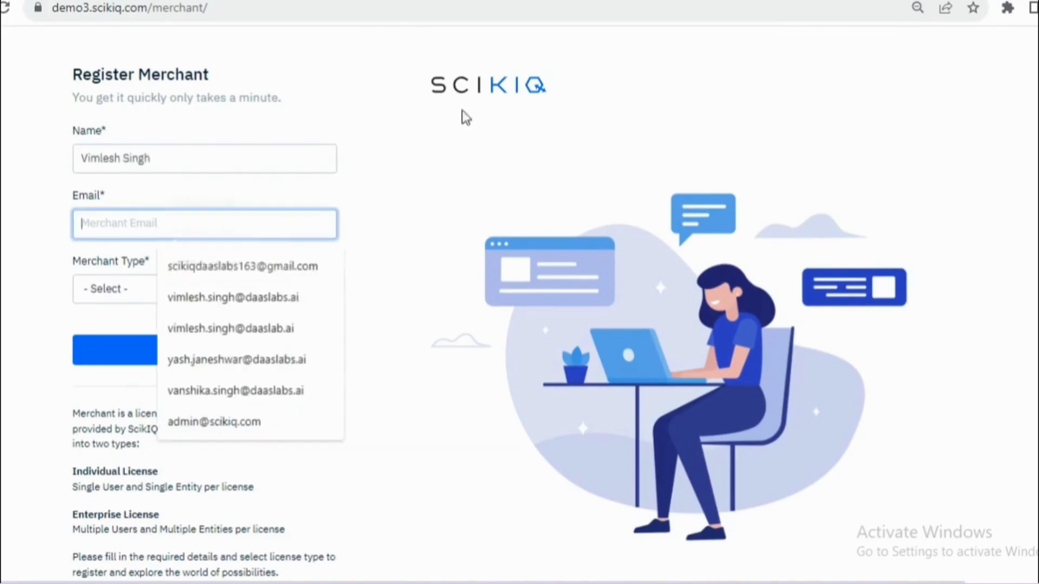
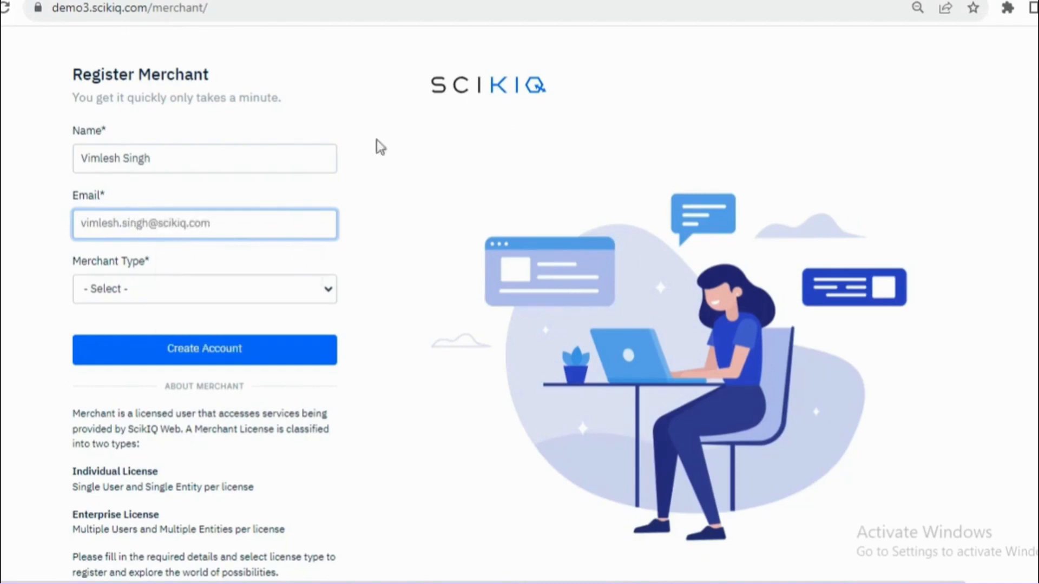
click(261, 282)
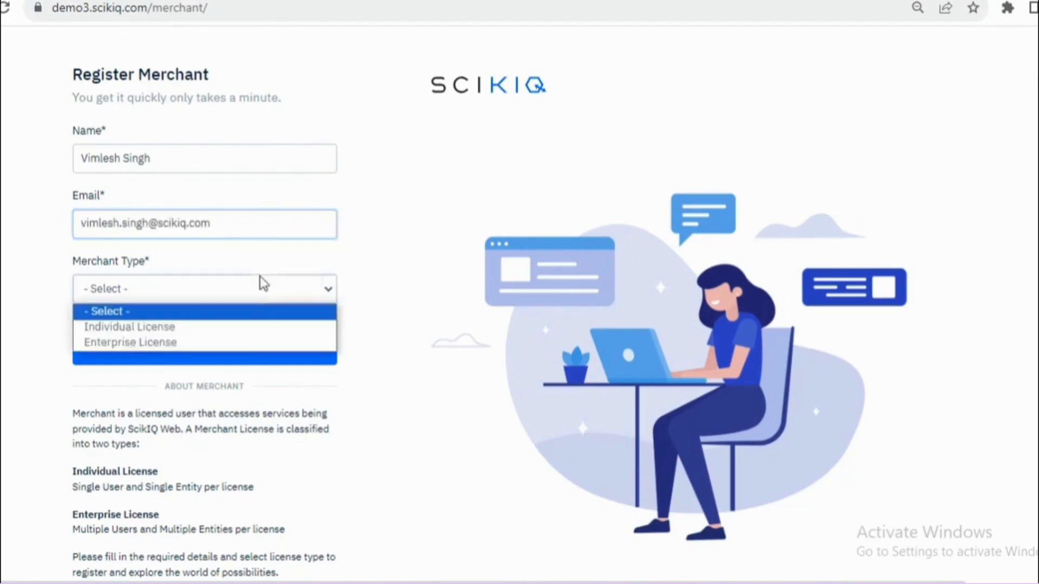
click(98, 345)
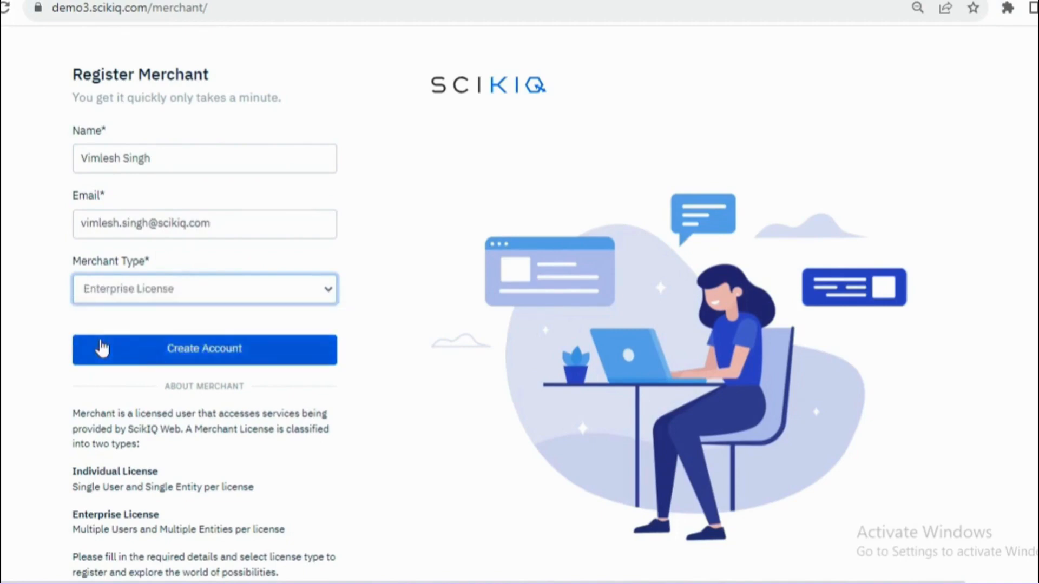
click(193, 347)
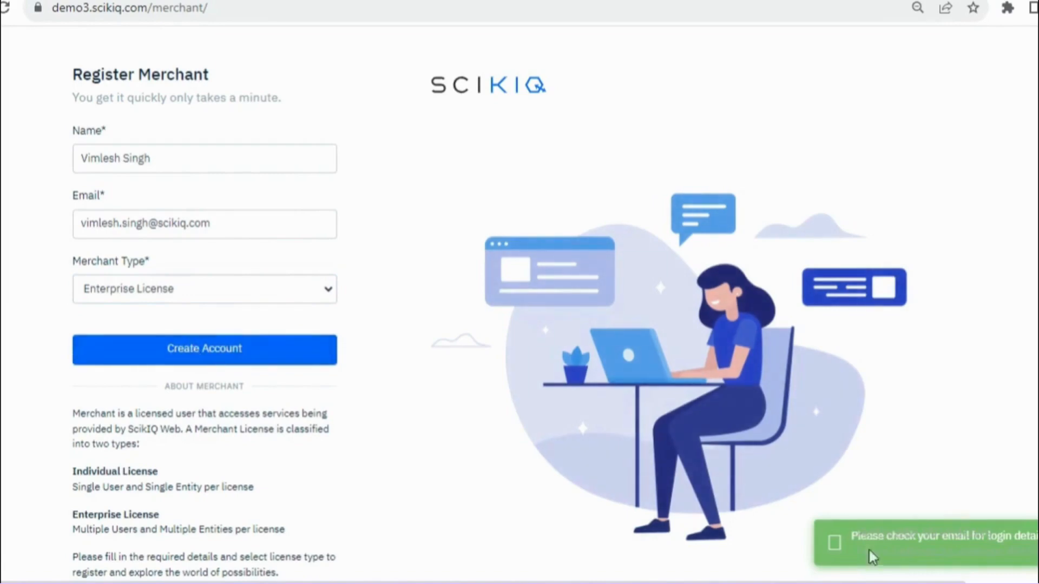
drag(1030, 542, 829, 537)
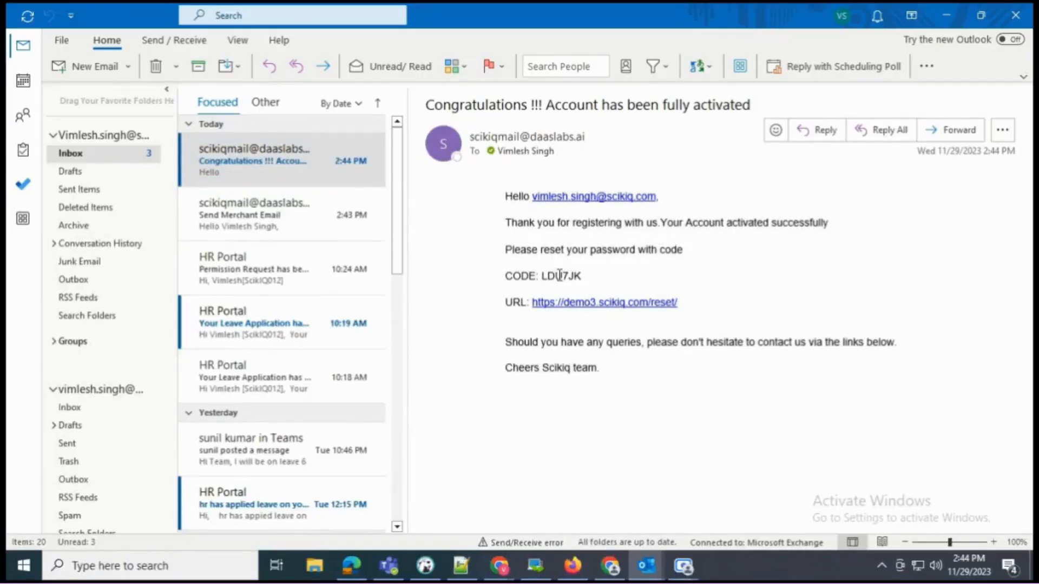
- Copy the reset code from the activation email and return to the OTP field
double_click(561, 277)
right_click(560, 276)
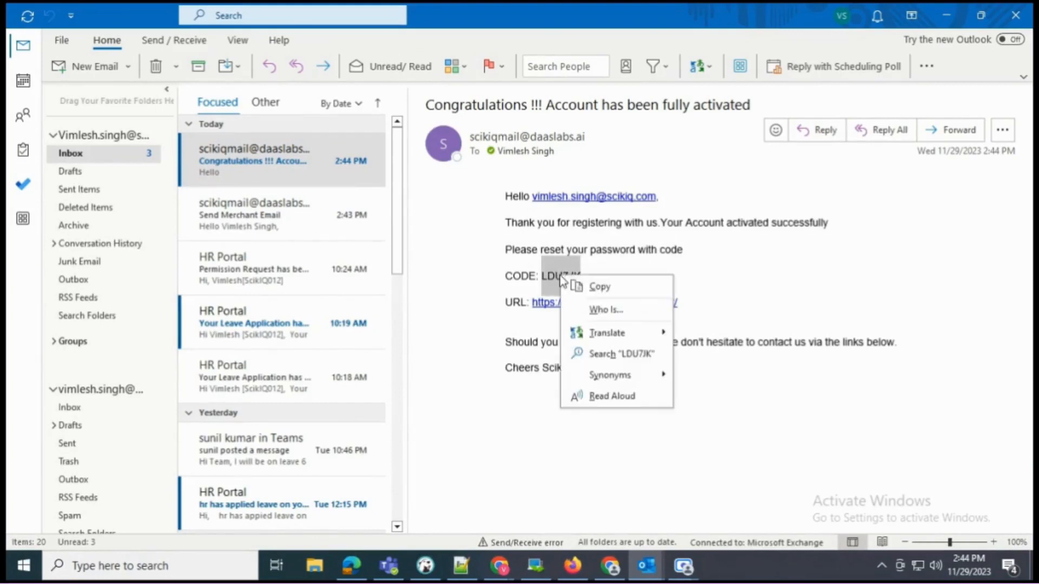
click(606, 283)
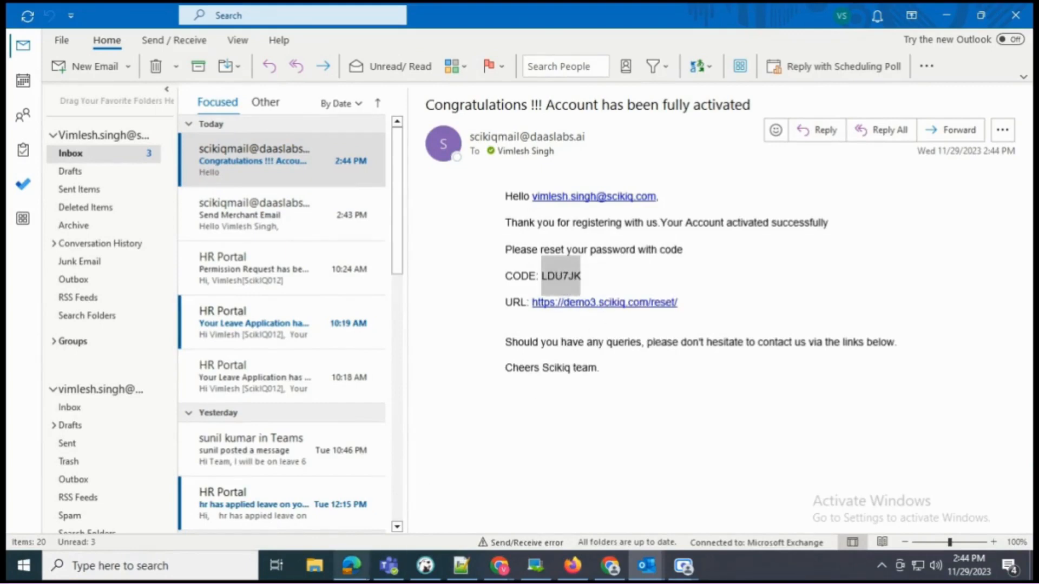
click(351, 566)
click(432, 301)
- Paste the reset code into OTP, enter and confirm a new password, and submit
key(ctrl+v)
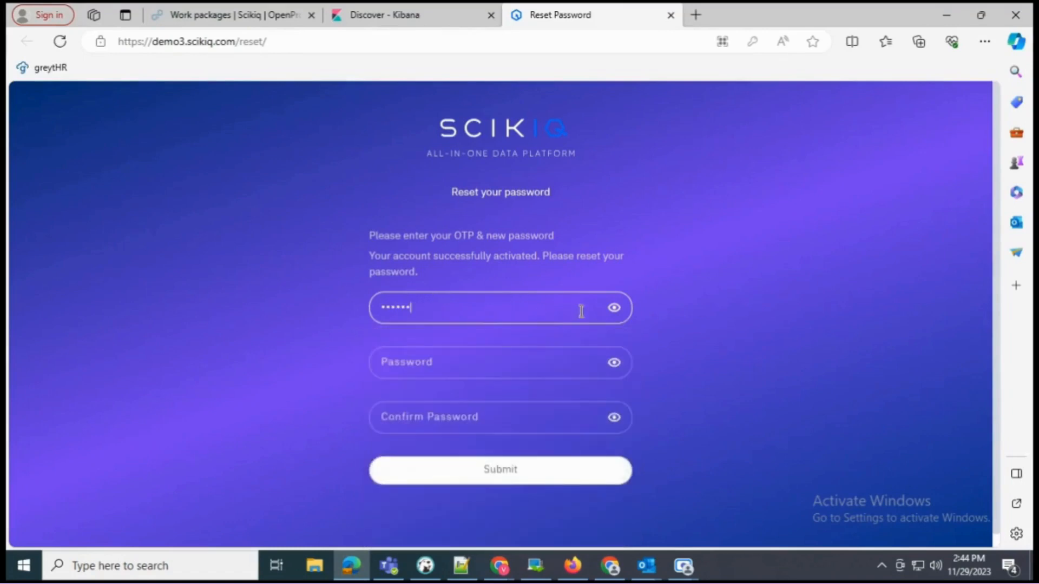
click(614, 309)
click(615, 310)
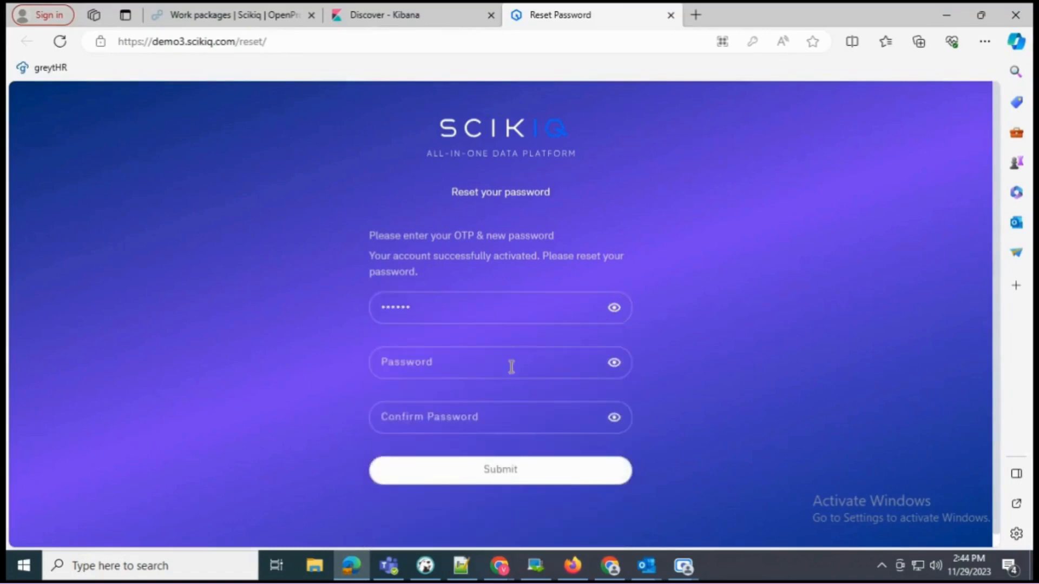
click(511, 366)
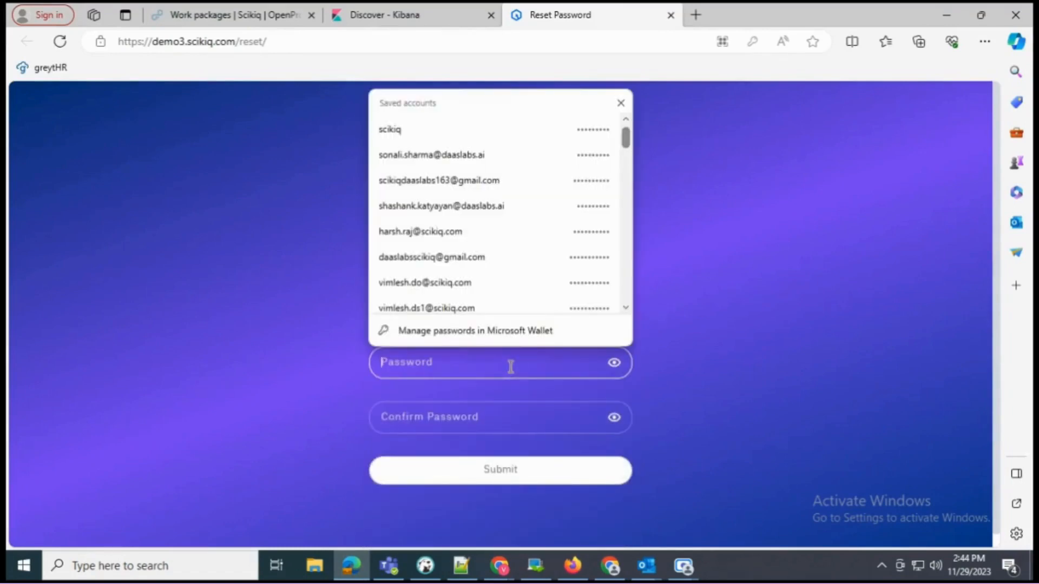
text(1234)
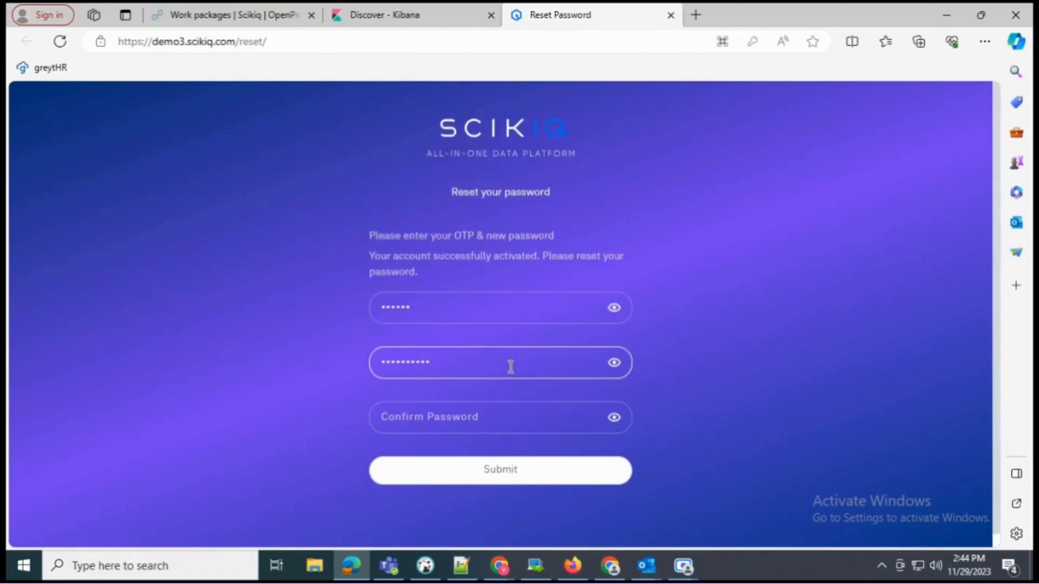
key(Tab)
text(123)
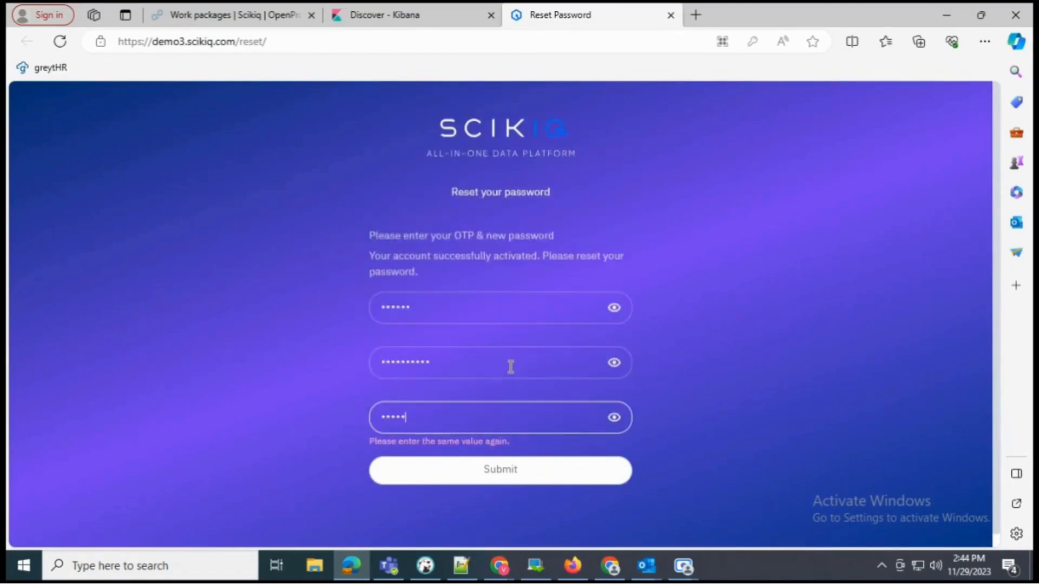
text(4)
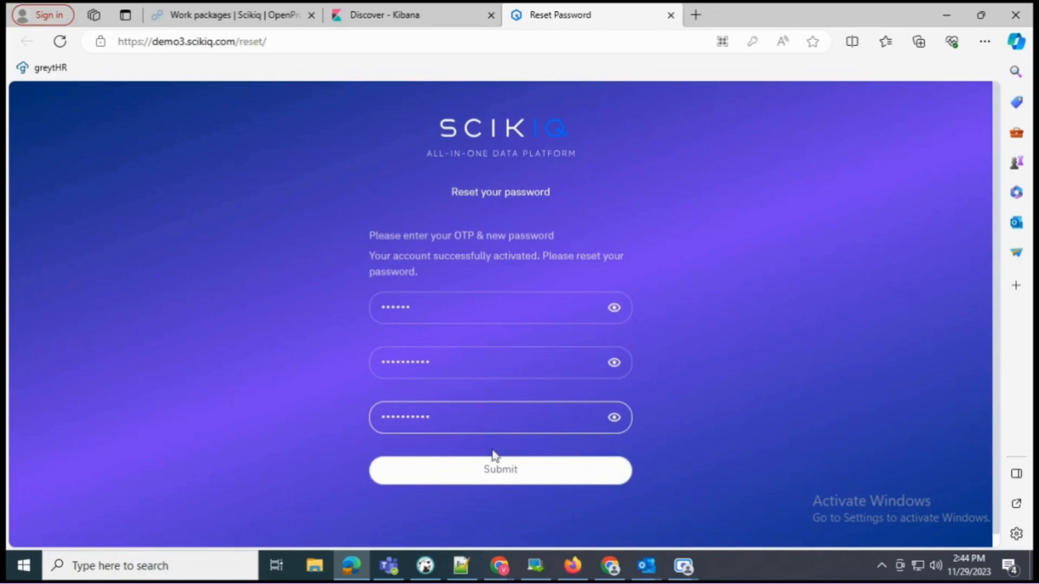
click(470, 469)
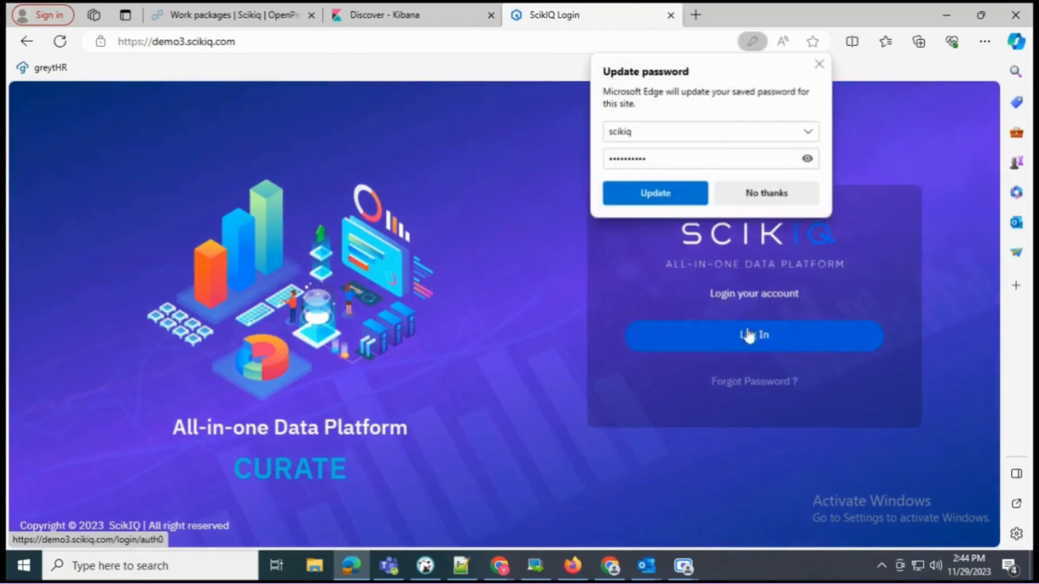
- Dismiss the update-password prompt and enter the account e-mail on the SCIKIQ login page
click(819, 65)
click(709, 343)
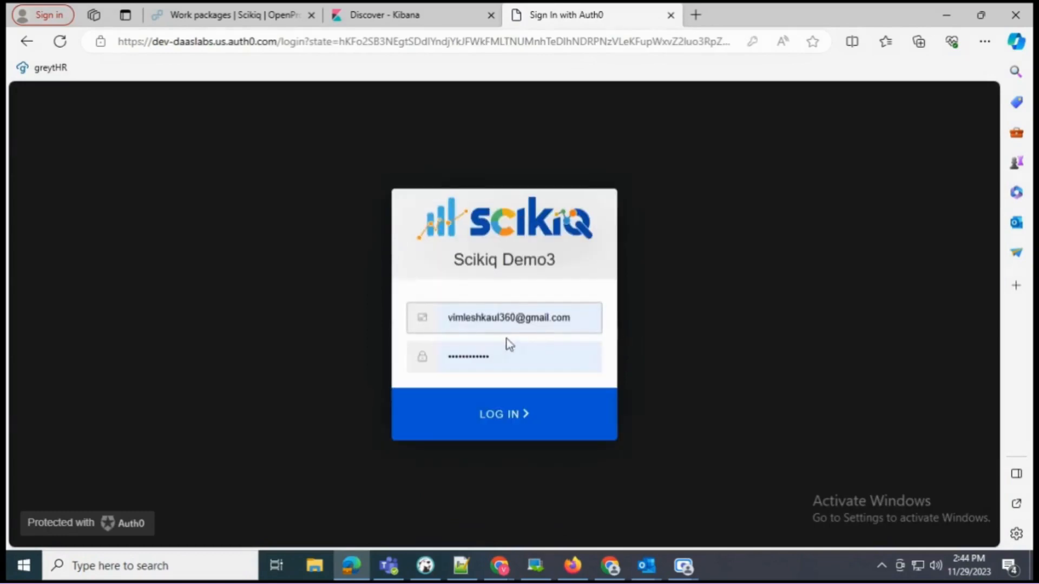
click(577, 317)
key(ctrl+a)
key(BackSpace)
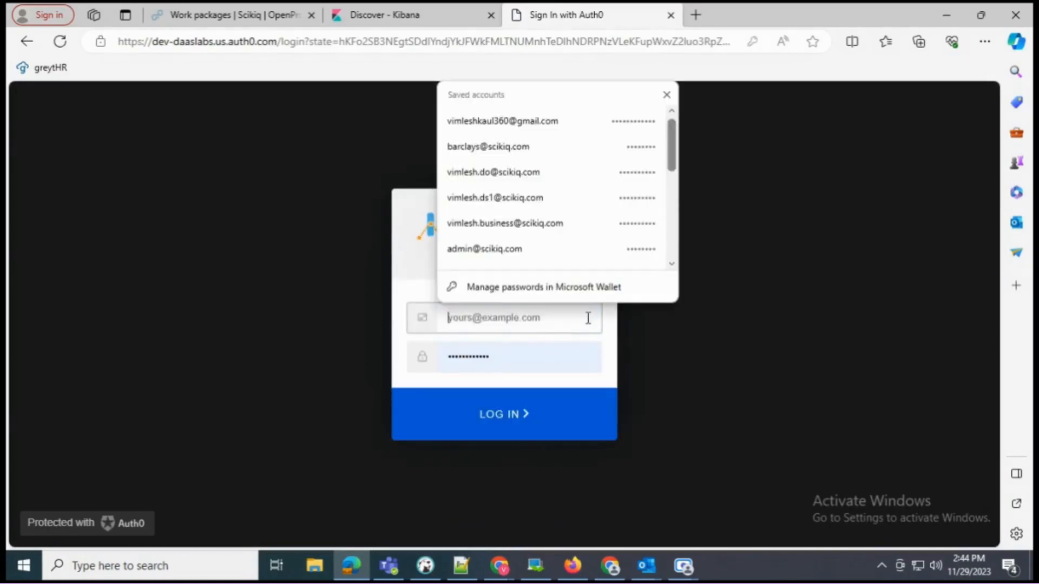
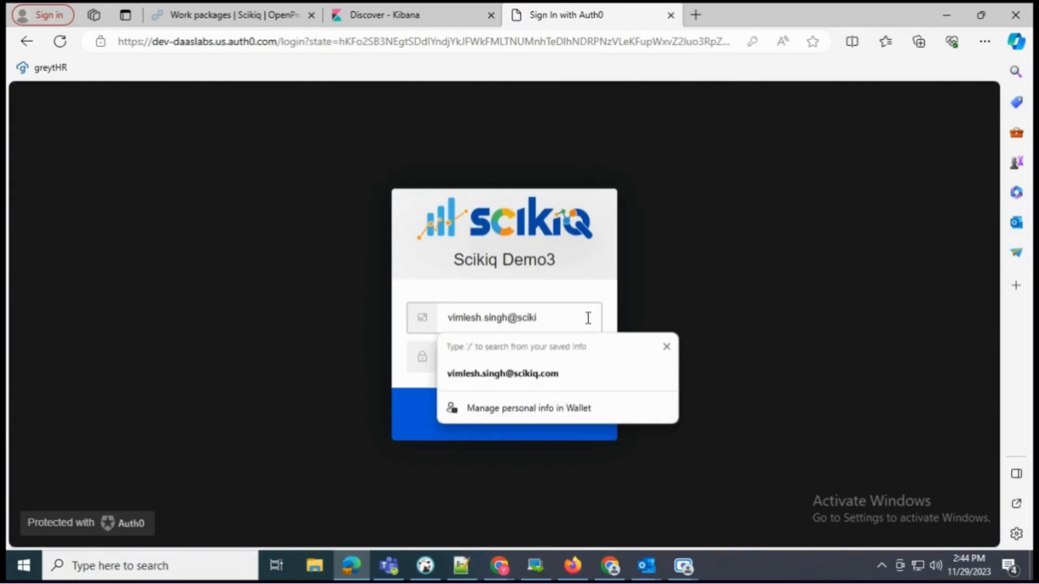
key(Down)
key(Return)
- Enter the account password, log in, and accept Scikiq Demo3's access to the profile
click(544, 361)
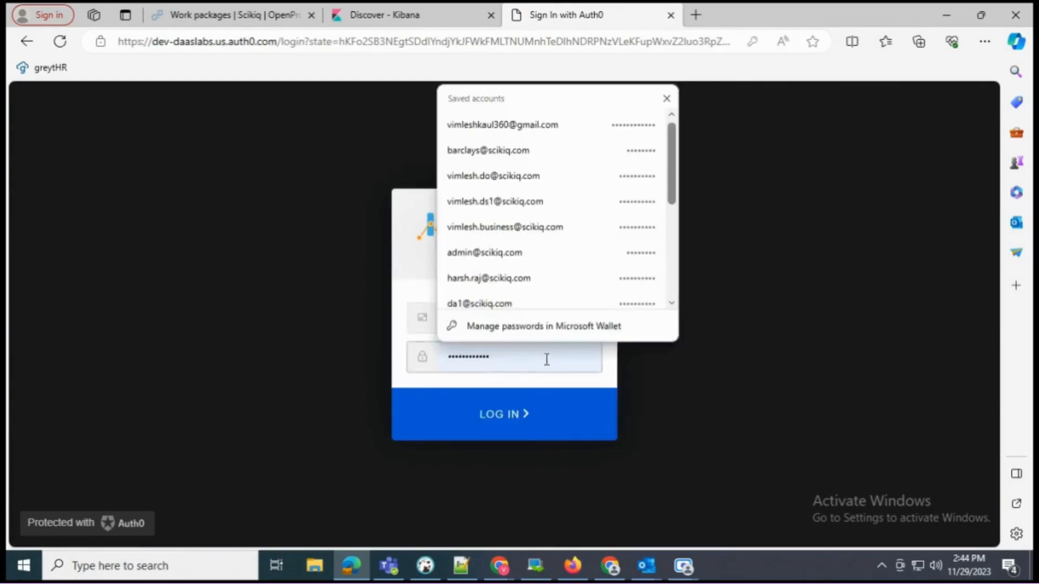
key(ctrl+a)
key(BackSpace)
text(••)
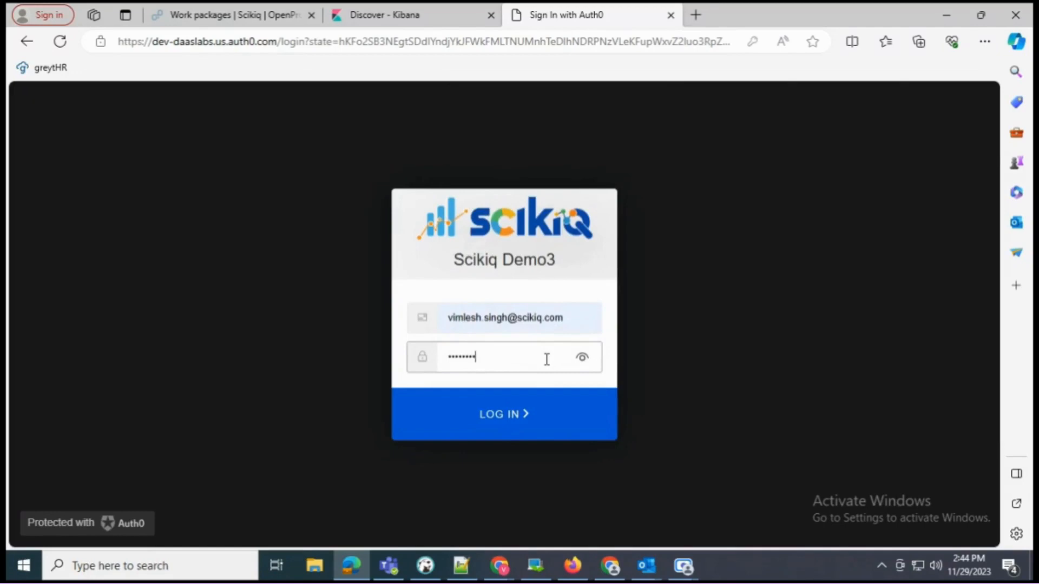
key(Return)
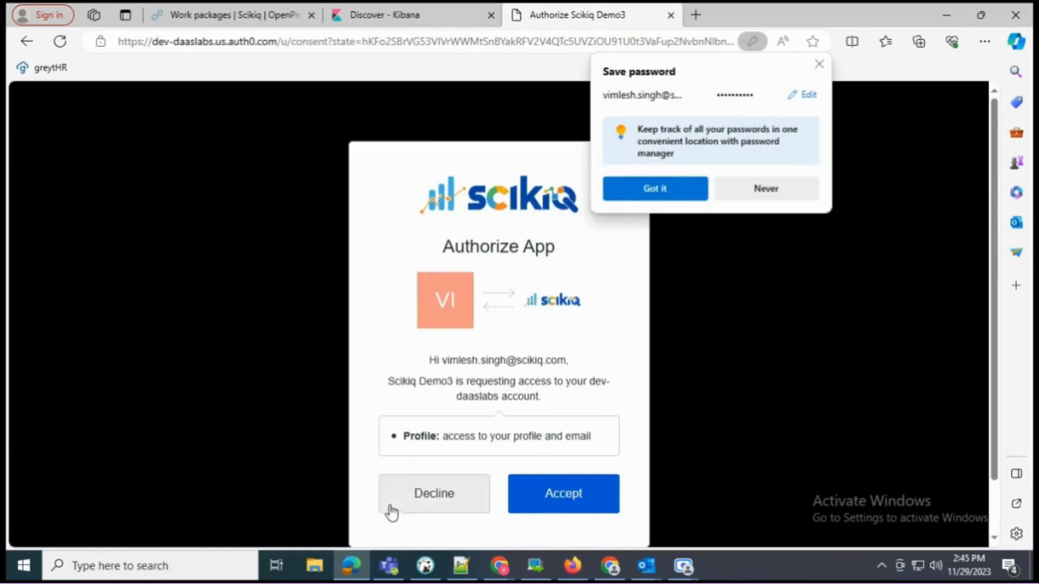
click(819, 65)
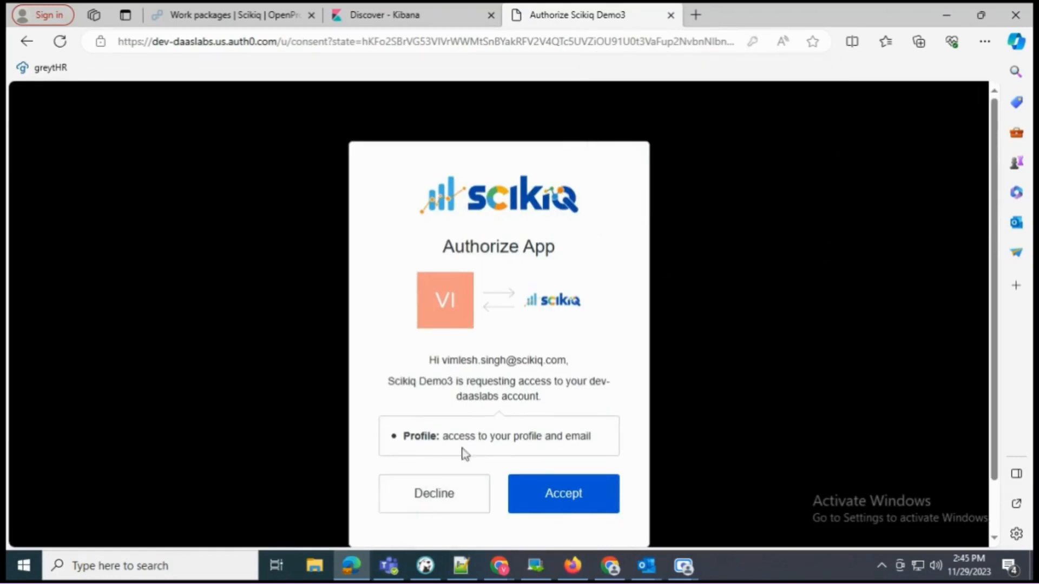
click(567, 506)
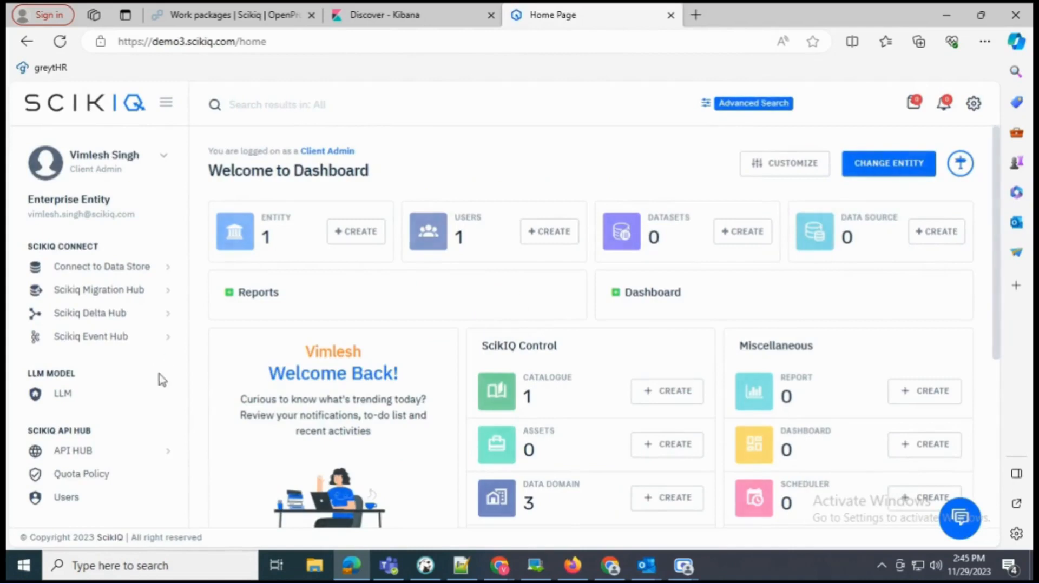
- Scroll the sidebar to Access Management and go to Org Hierarchy & Roles
scroll(81, 351, down, 10)
scroll(84, 394, up, 10)
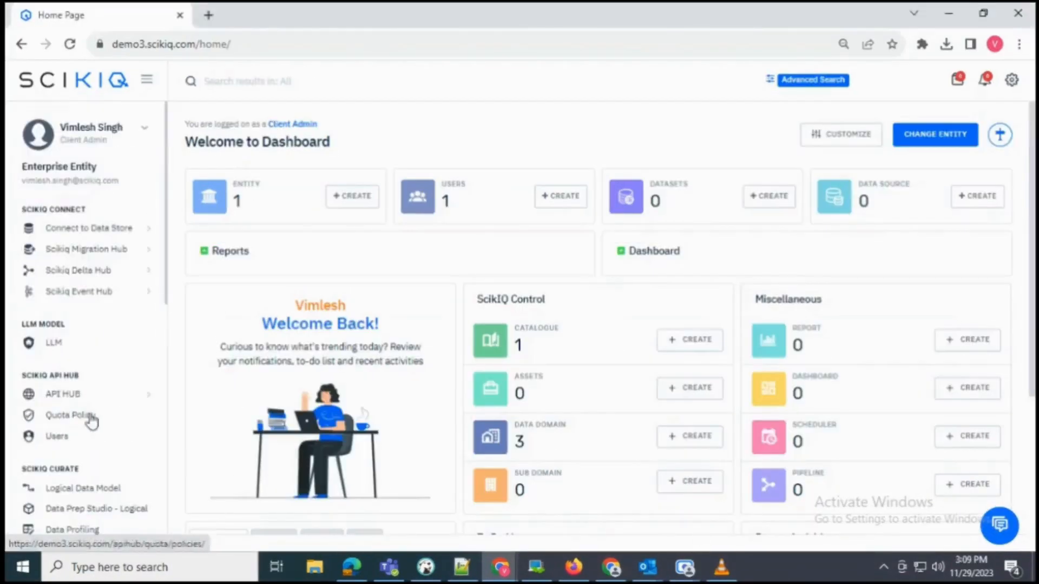
scroll(139, 427, down, 10)
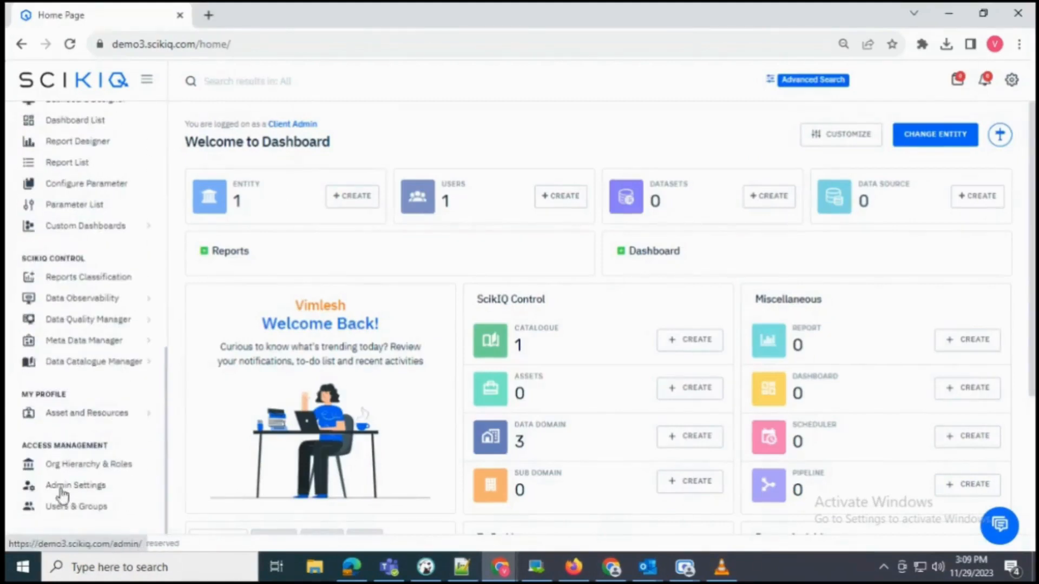
drag(22, 445, 128, 439)
click(128, 437)
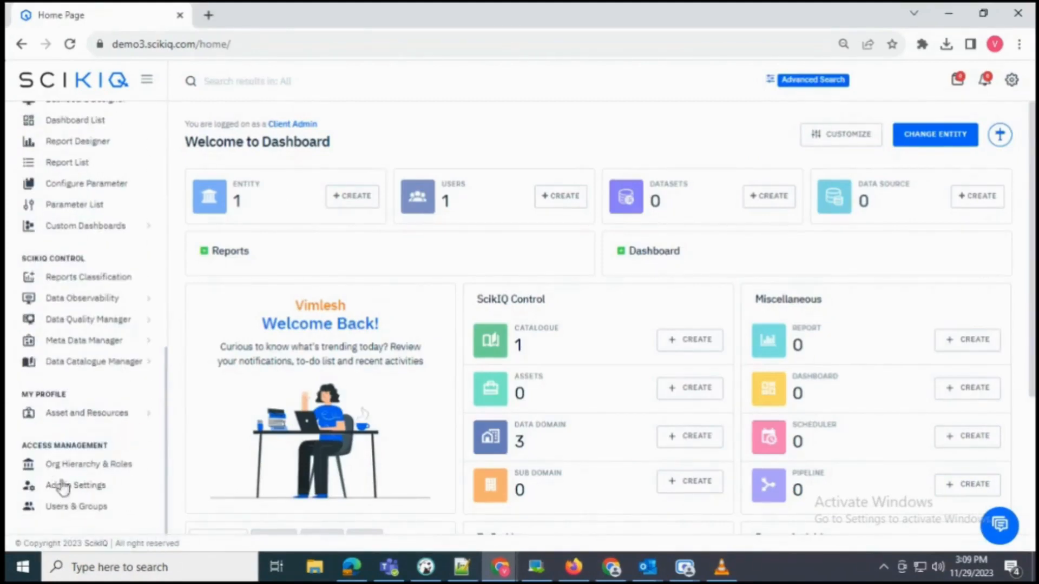
click(105, 468)
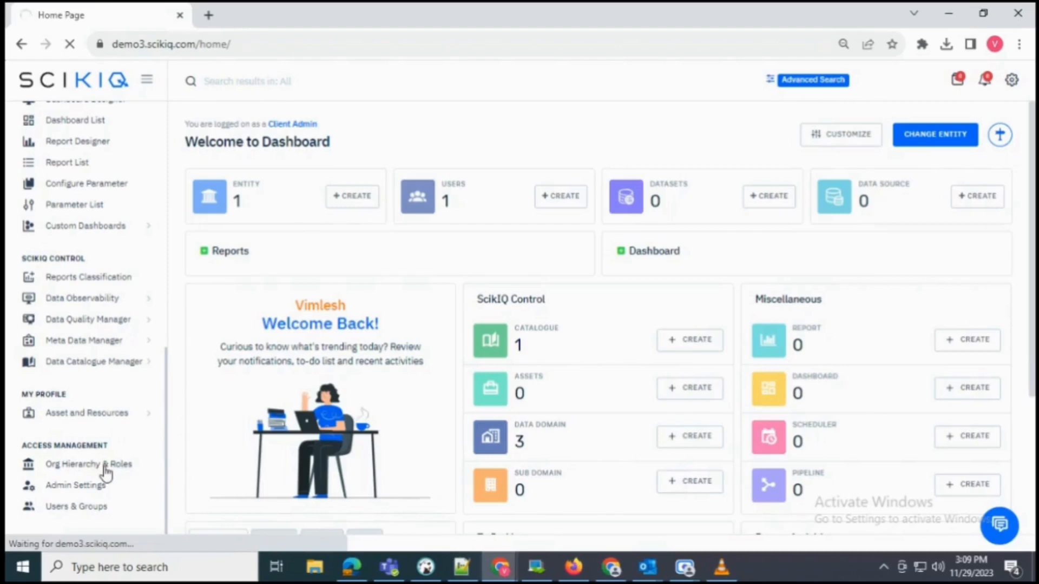
- Create entity 'ABC North America' of type Entity under parent Enterprise Entity
click(920, 172)
click(482, 159)
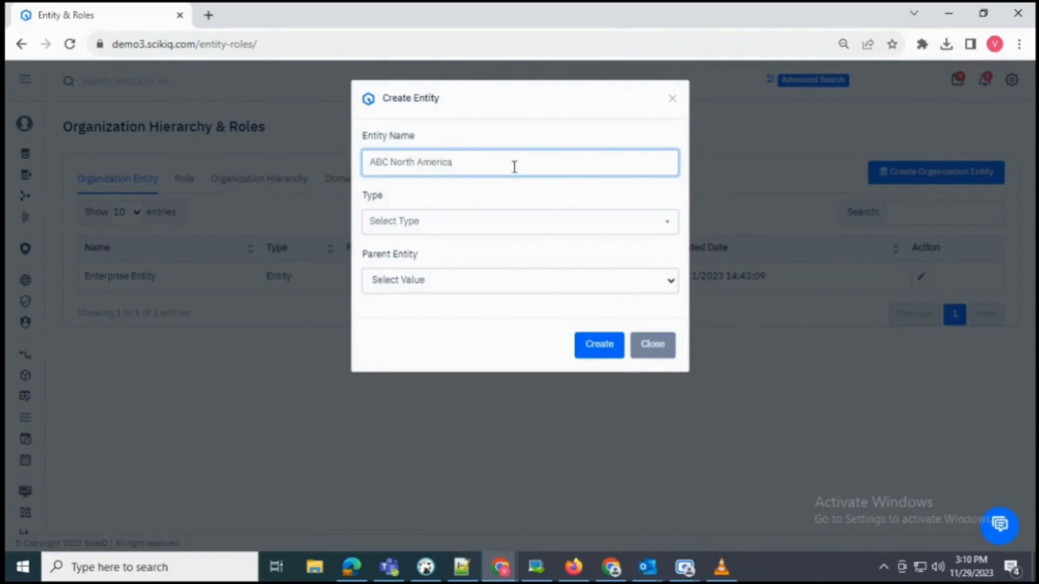
drag(515, 166, 399, 161)
click(617, 231)
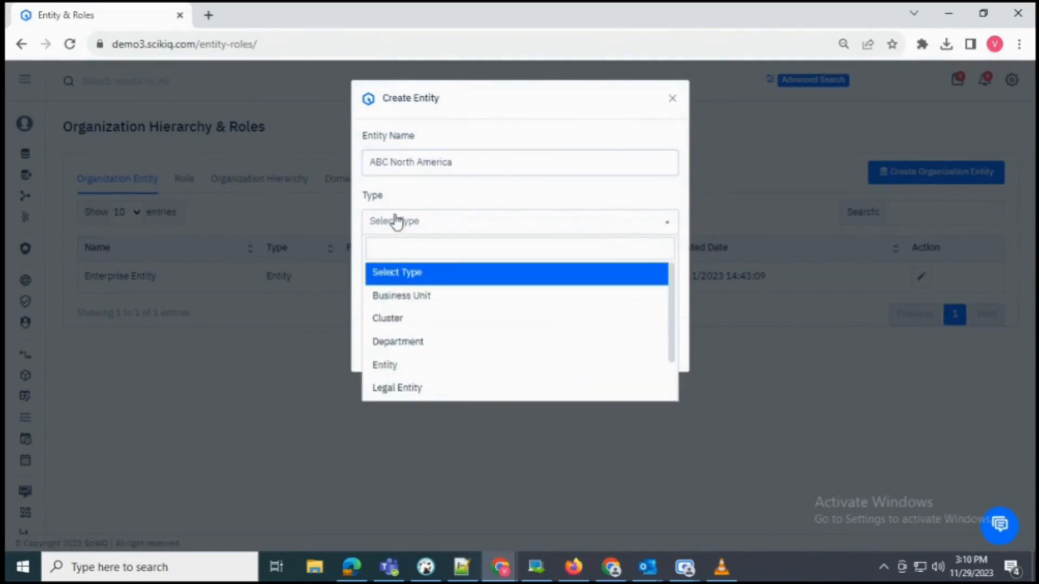
scroll(430, 330, down, 1)
click(433, 319)
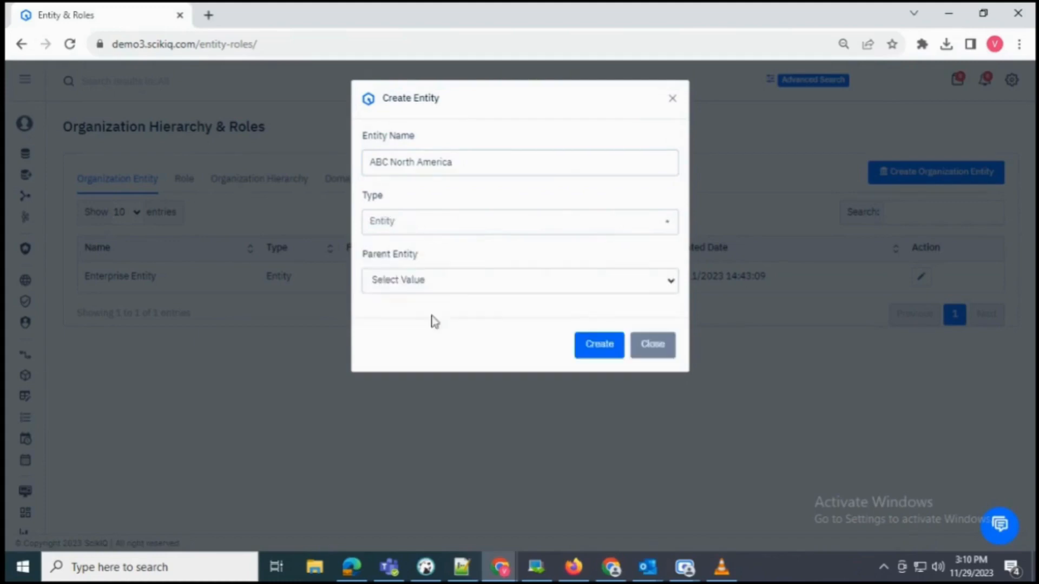
click(443, 283)
click(423, 318)
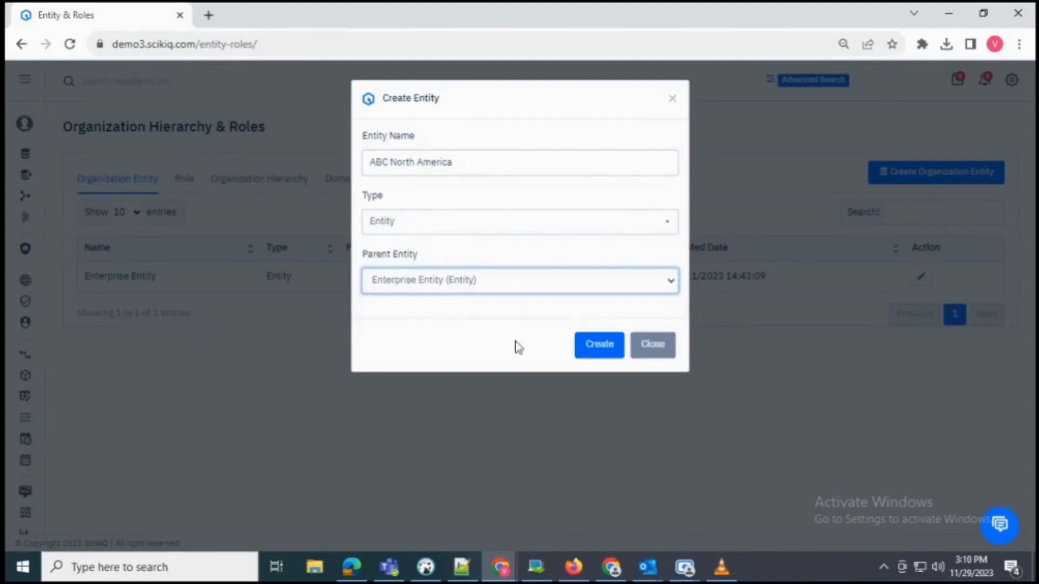
click(599, 347)
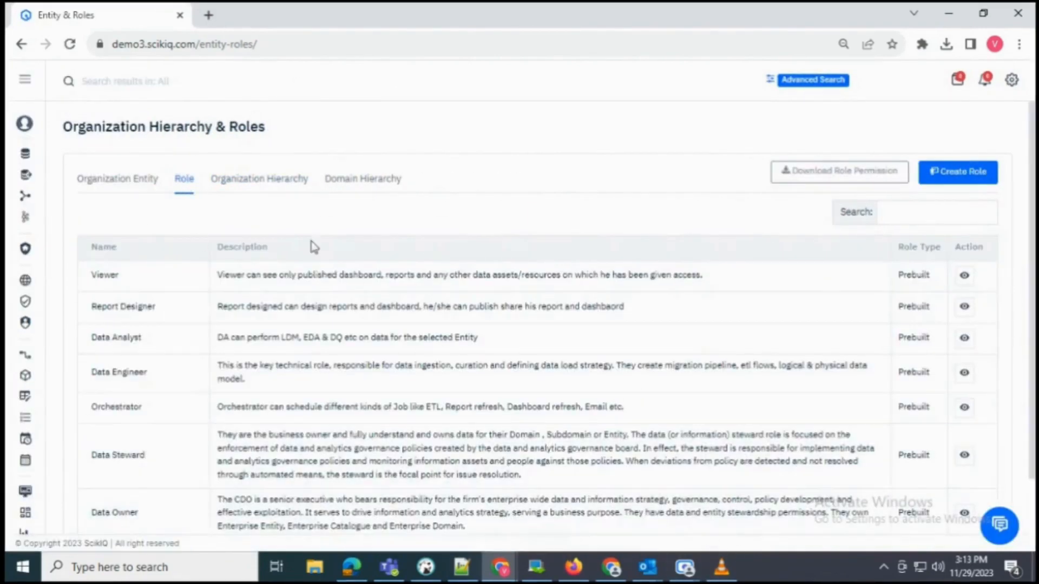
- Start a new role, filling the name with SQL Developer and pasting it as the description
scroll(314, 247, down, 2)
scroll(314, 247, up, 2)
click(958, 172)
click(298, 168)
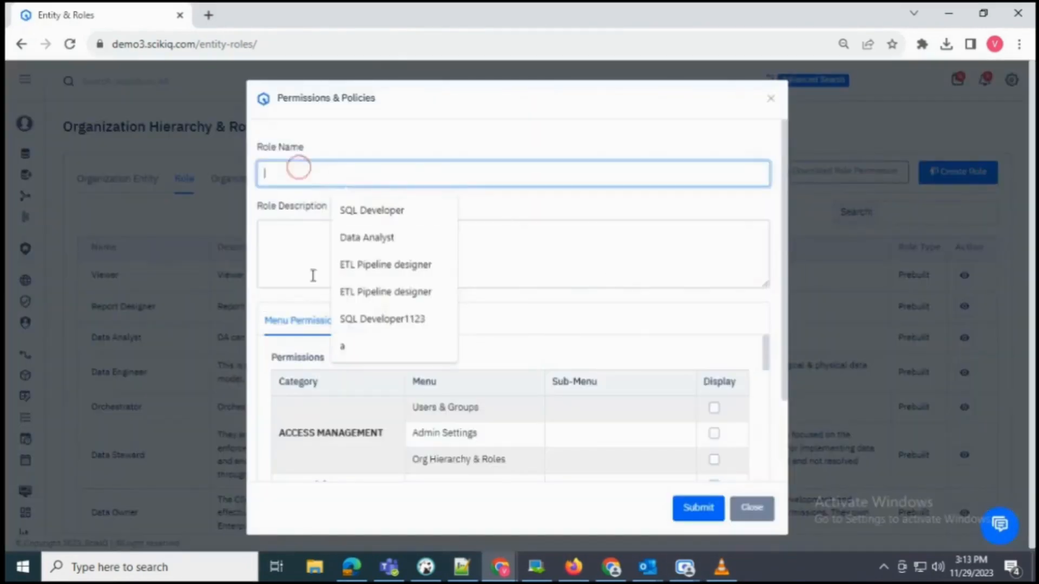
click(366, 209)
triple_click(364, 171)
key(ctrl+c)
click(284, 261)
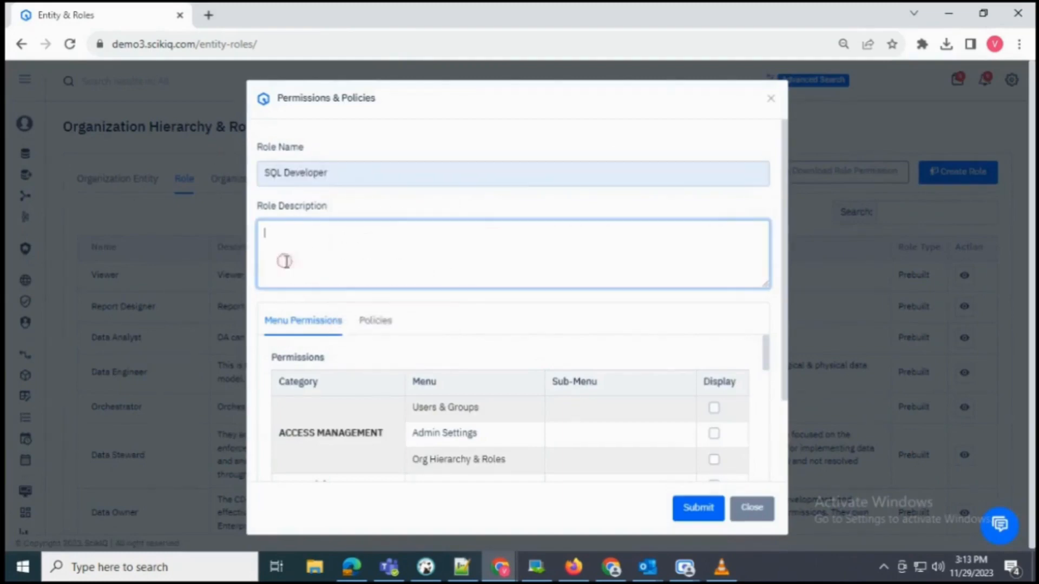
key(ctrl+v)
scroll(382, 335, down, 2)
scroll(522, 416, down, 5)
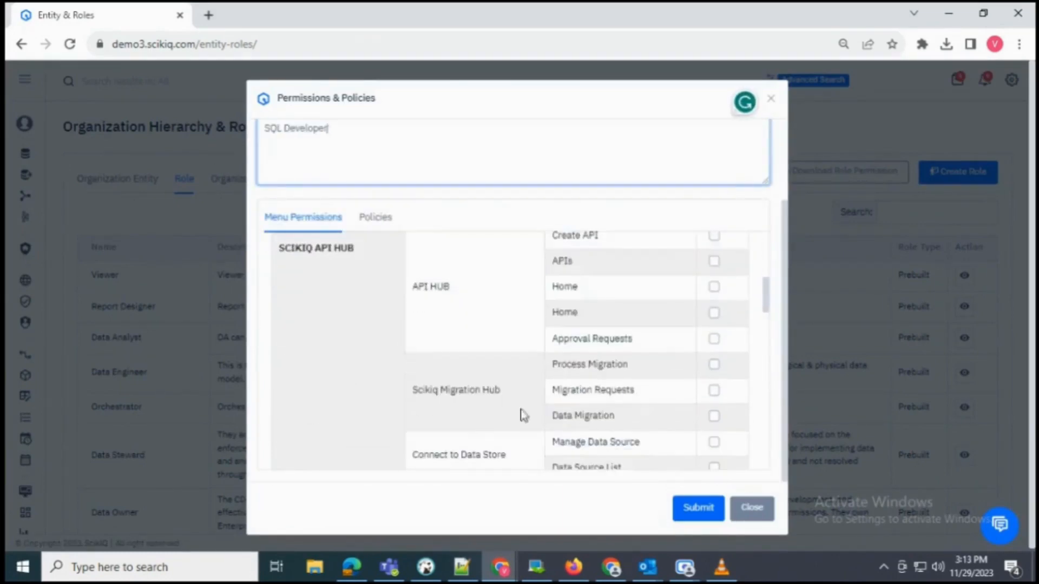
scroll(522, 415, up, 8)
- Rename the role to ETL Developer and use ETL Developer as its description
key(shift+Tab)
key(BackSpace)
text(ETL)
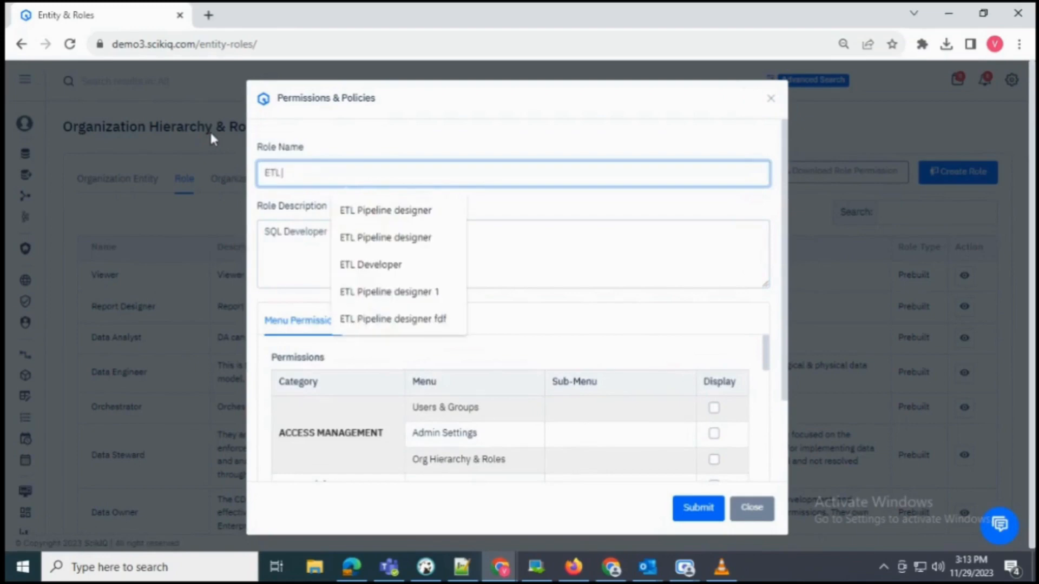
text( Devel)
key(Down)
key(Return)
key(ctrl+a)
key(ctrl+c)
click(368, 229)
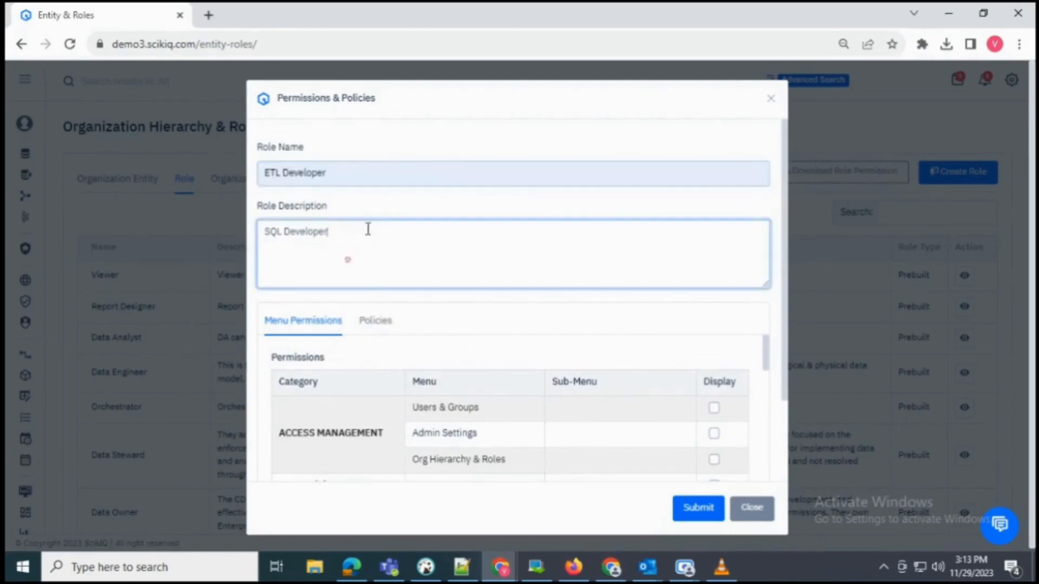
key(ctrl+a)
key(ctrl+v)
scroll(496, 318, down, 5)
scroll(364, 306, up, 3)
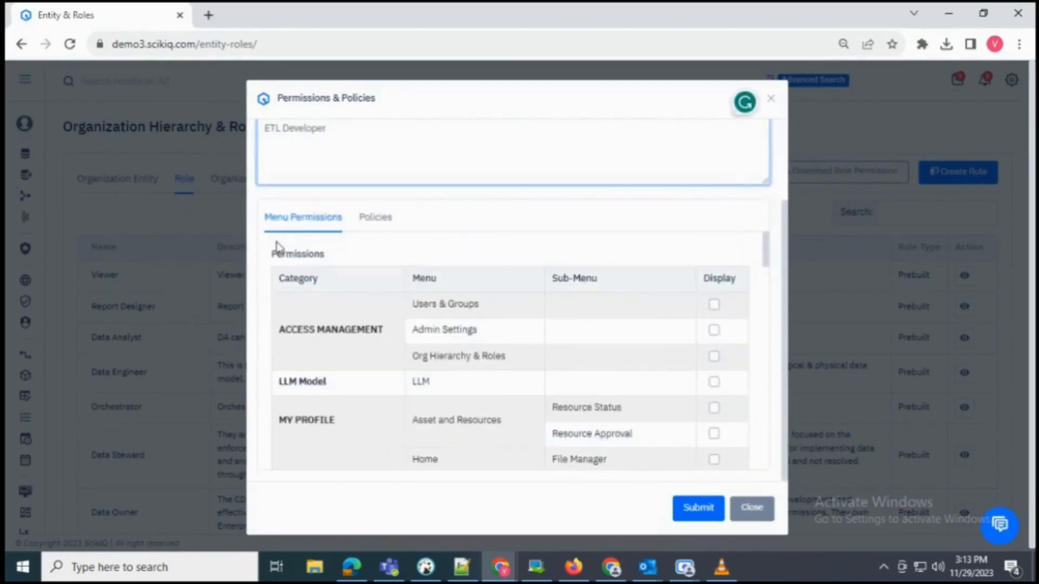
drag(263, 217, 343, 216)
- Grant the role the API HUB menu items Create API, APIs and Home
scroll(639, 391, down, 4)
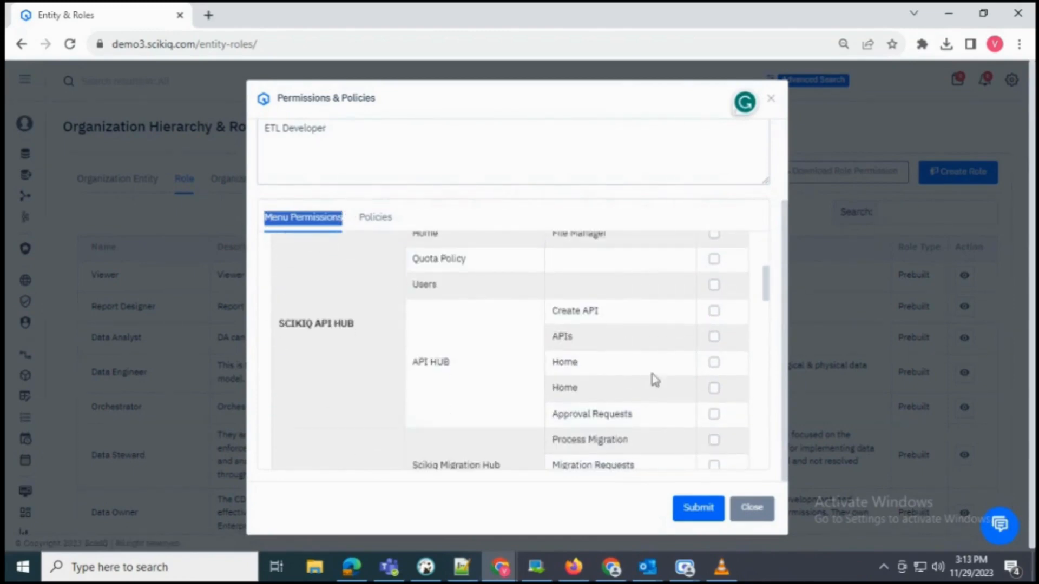
click(715, 311)
click(714, 337)
click(713, 363)
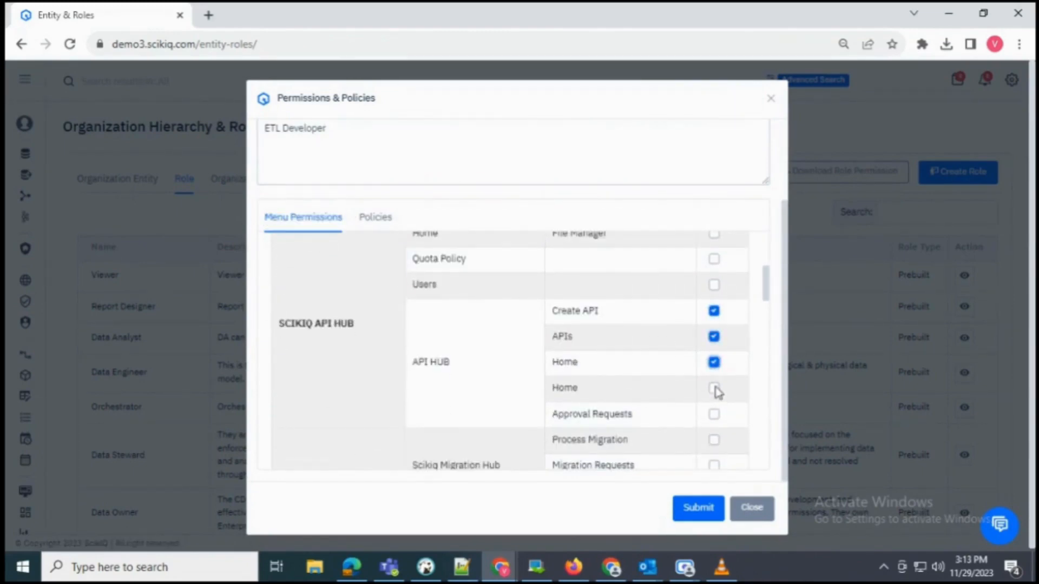
- Allow ETL Job editing in the role's policy permissions and save the ETL Developer role
click(375, 217)
scroll(510, 371, down, 1)
click(510, 381)
scroll(510, 387, down, 2)
click(345, 344)
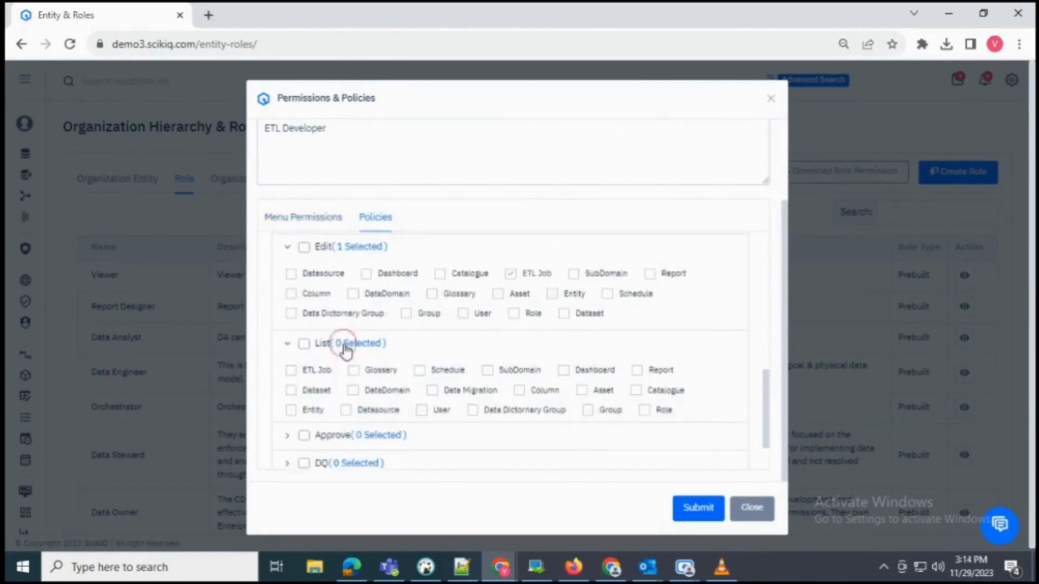
scroll(403, 382, down, 5)
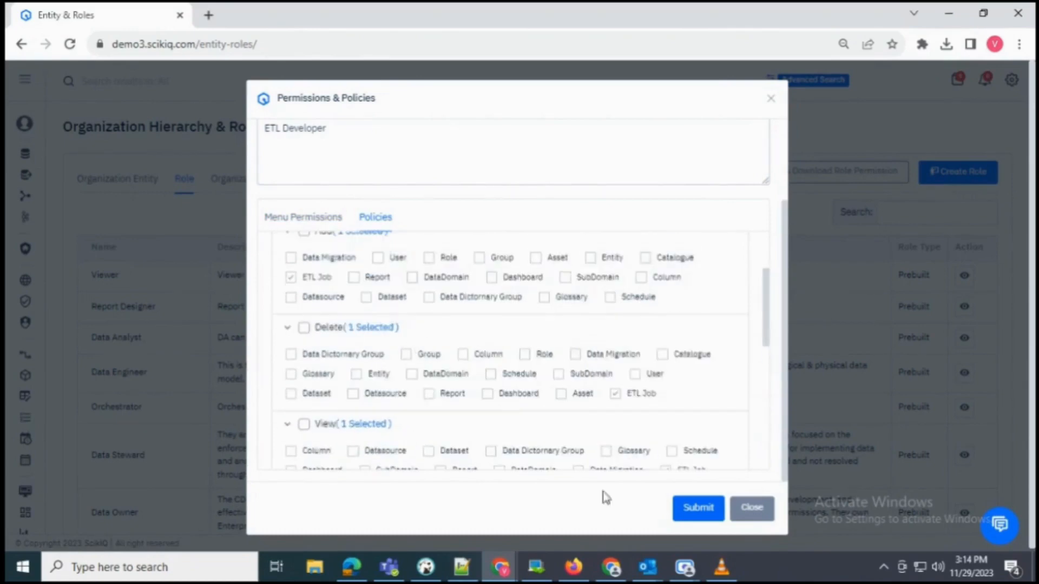
click(699, 511)
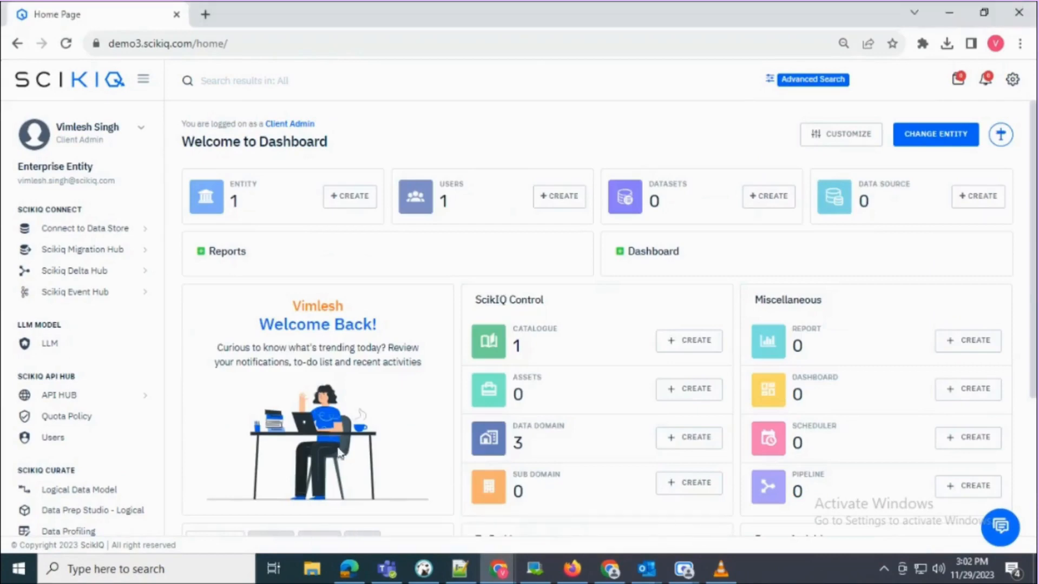
- In Admin Settings, keep S3 with Amazon S3 File store for file storage and reject logs
scroll(40, 362, down, 10)
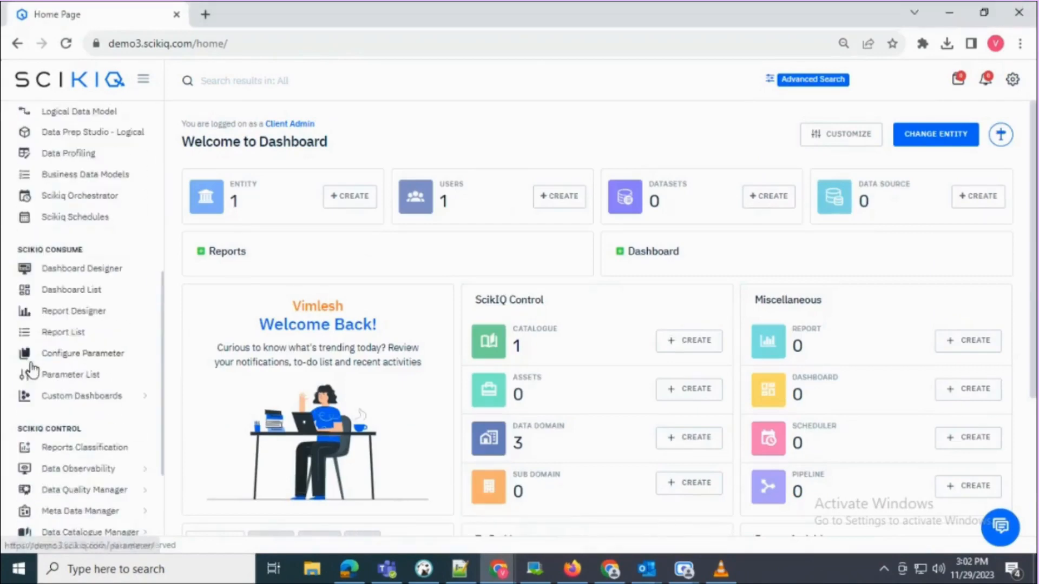
drag(16, 447, 110, 451)
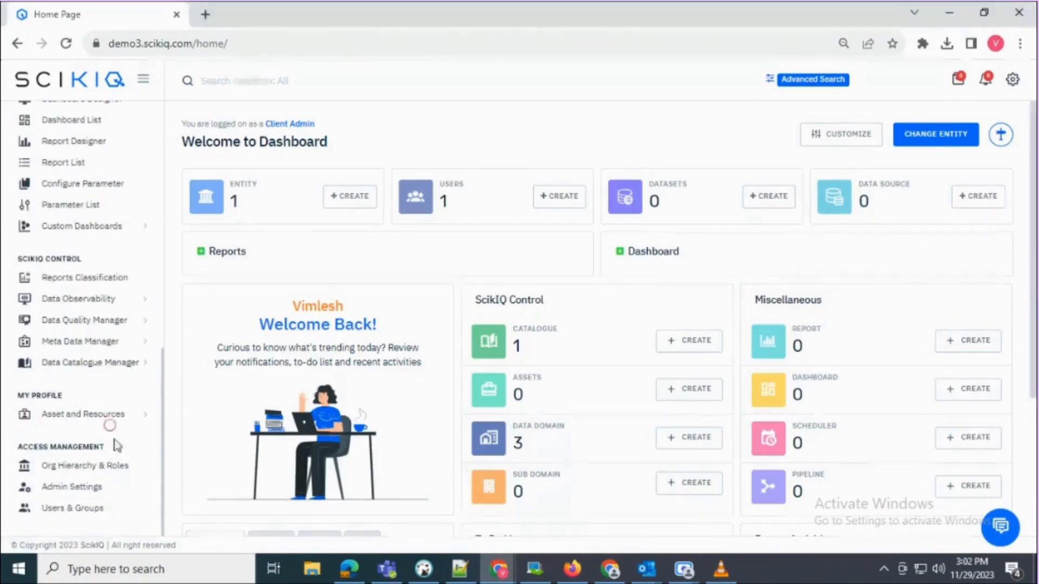
click(54, 487)
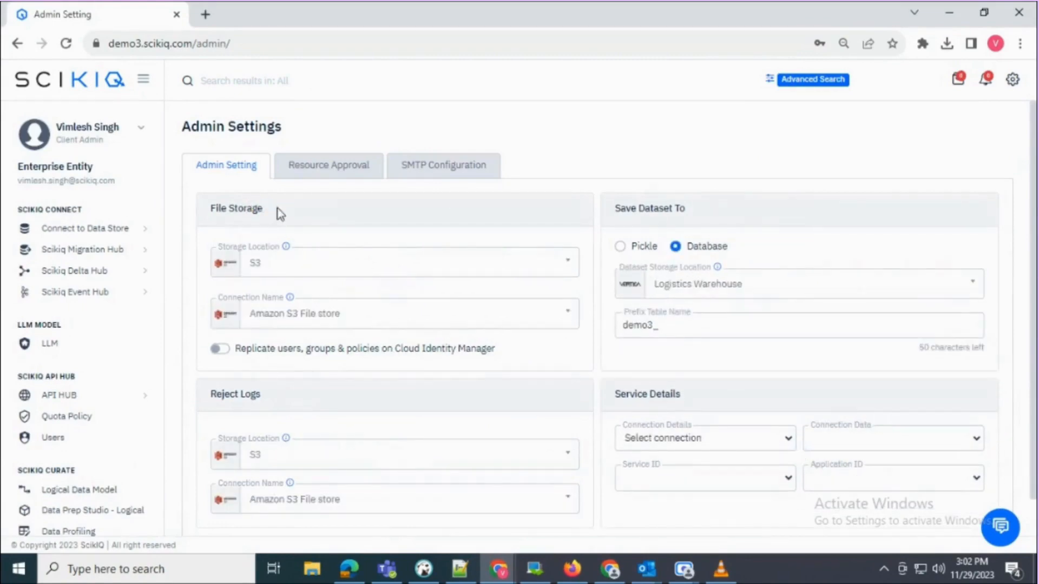
click(278, 269)
click(293, 323)
click(293, 324)
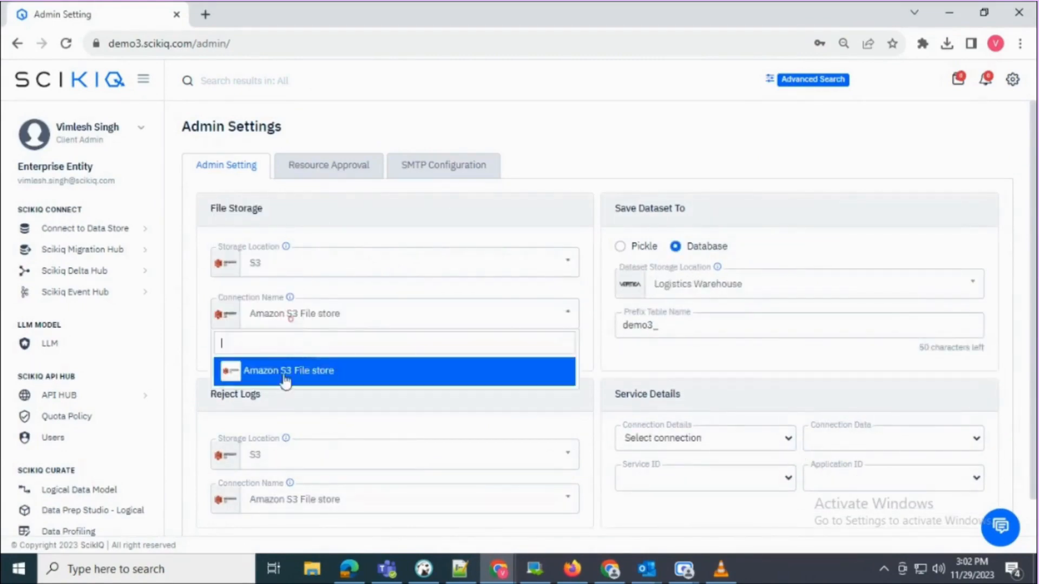
click(283, 378)
scroll(327, 399, down, 2)
triple_click(251, 331)
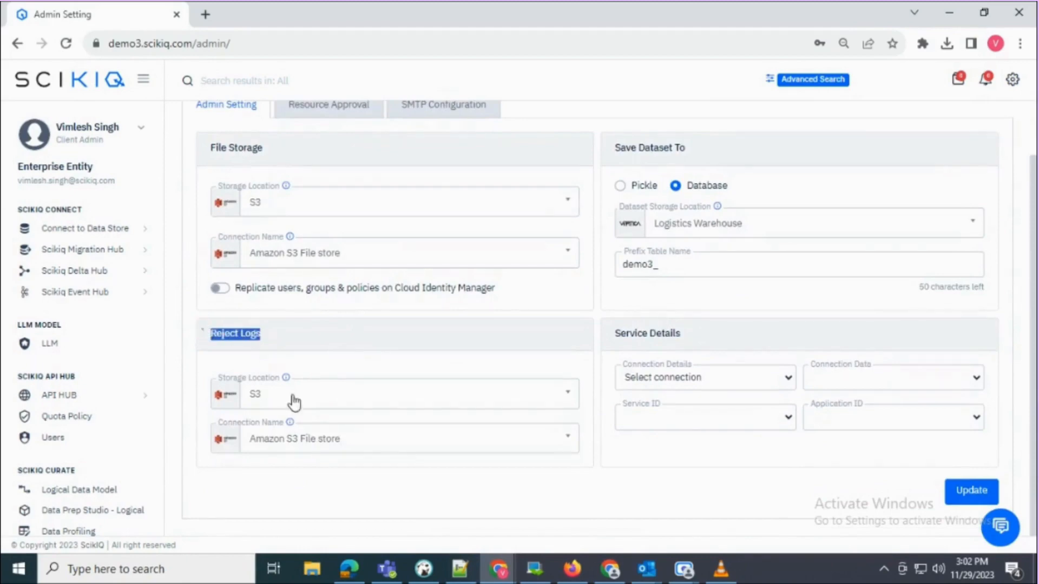
click(292, 399)
click(271, 452)
click(276, 441)
click(273, 492)
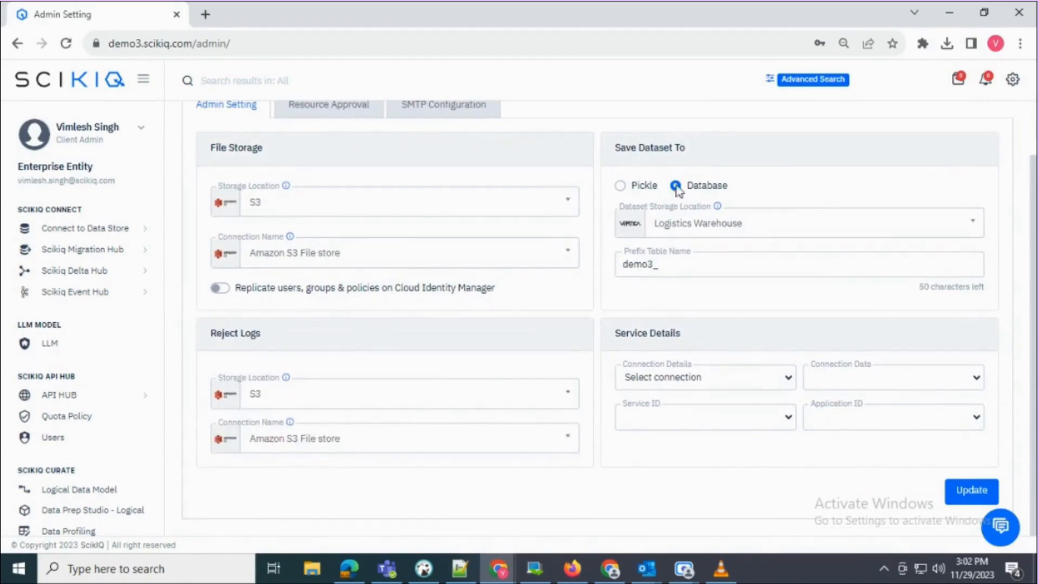
- Keep datasets saved to the Logistics Warehouse database with prefix demo3_ and save the settings
drag(680, 147, 608, 146)
click(620, 186)
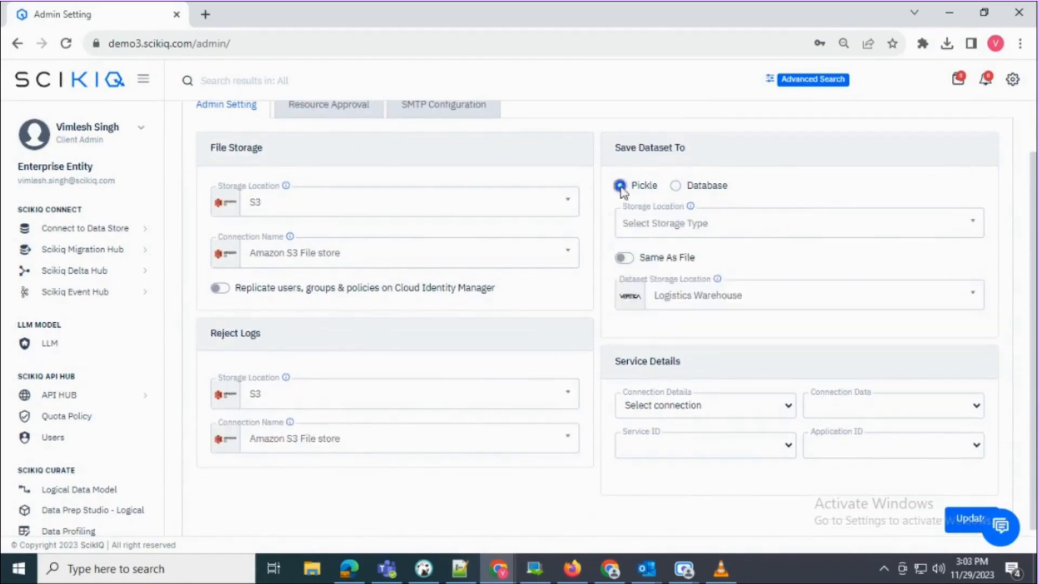
click(665, 230)
click(601, 209)
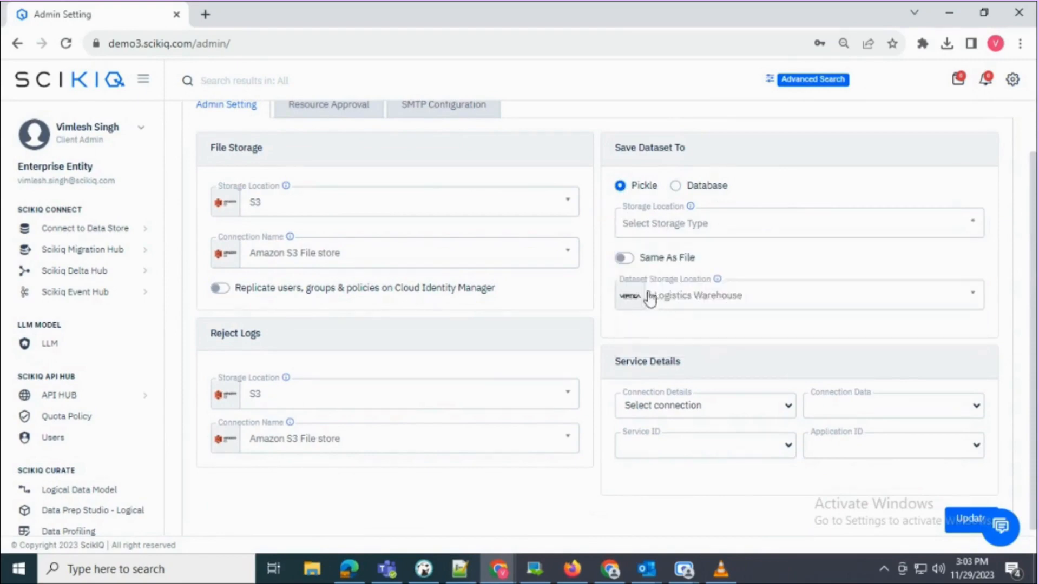
click(675, 186)
click(708, 224)
click(696, 286)
click(705, 264)
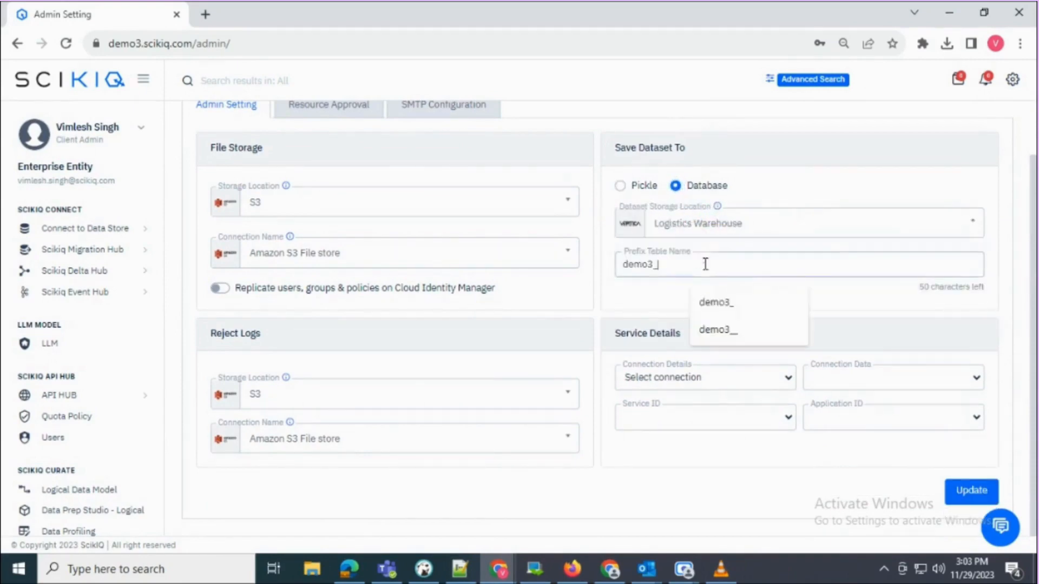
click(959, 491)
scroll(379, 243, up, 1)
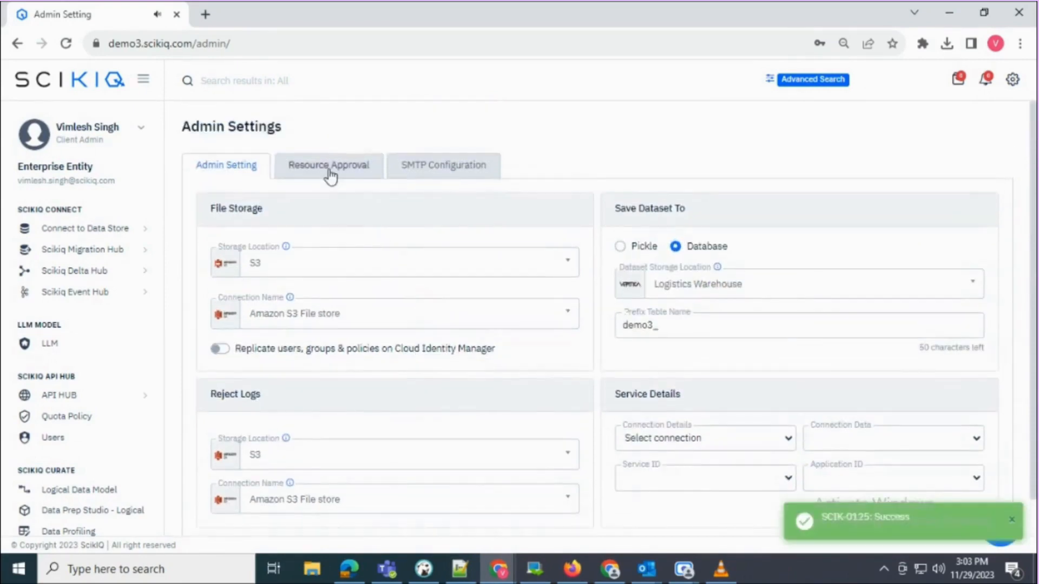
click(329, 172)
- Select Datasource as the approval resource type, leaving automatic approval off
click(278, 238)
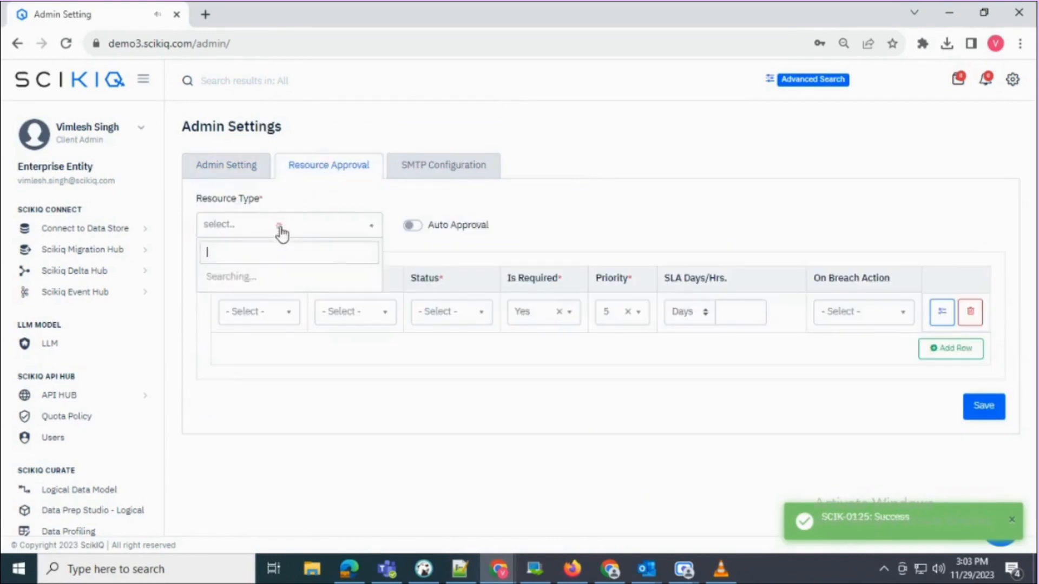
scroll(286, 335, down, 1)
scroll(279, 349, up, 1)
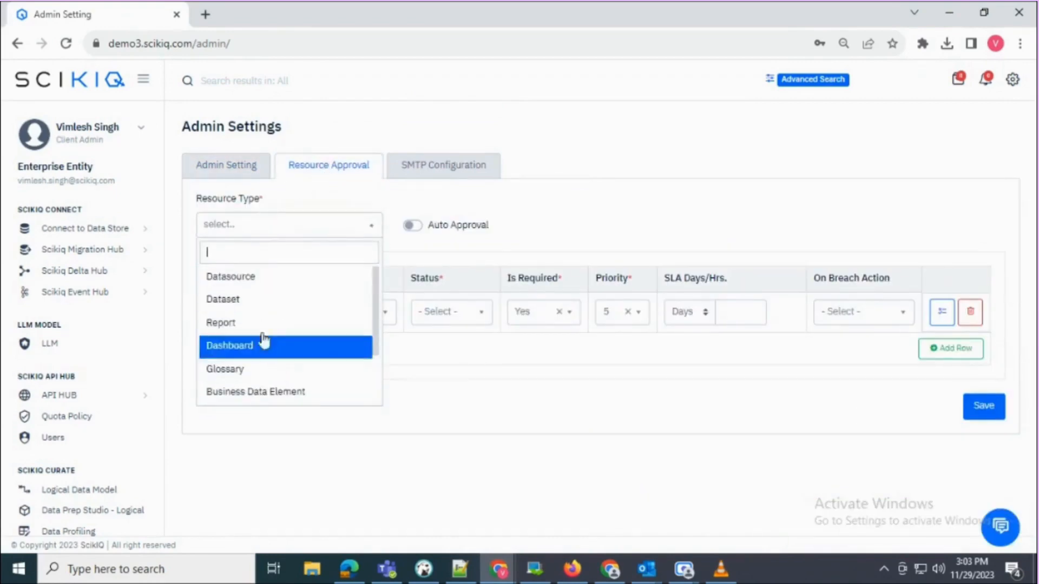
click(235, 277)
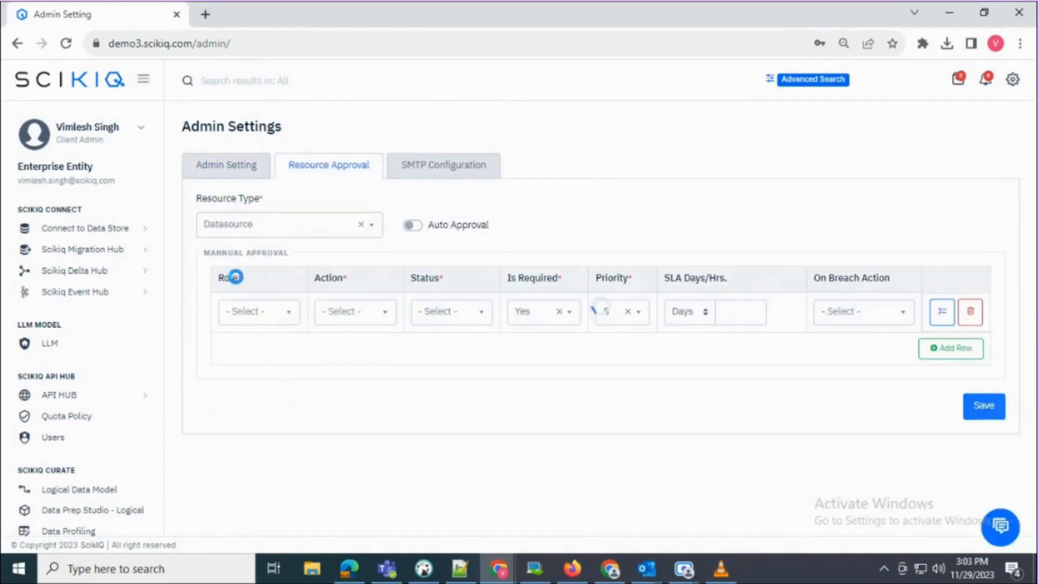
click(417, 228)
click(412, 226)
- Add a Data Owner approver: Approve action, Approved status, priority 3, auto-approve on SLA breach
click(277, 313)
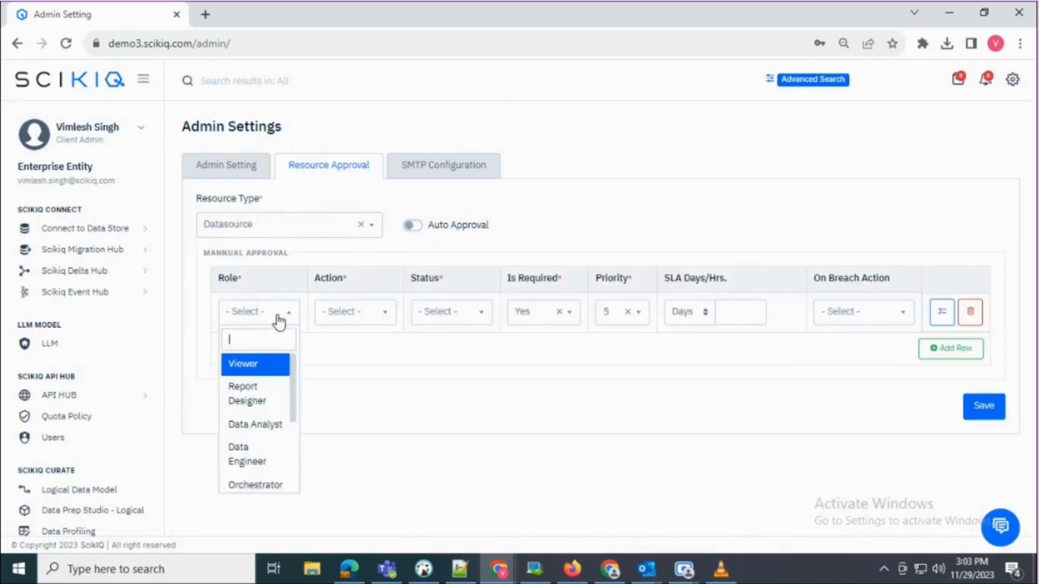
text(da)
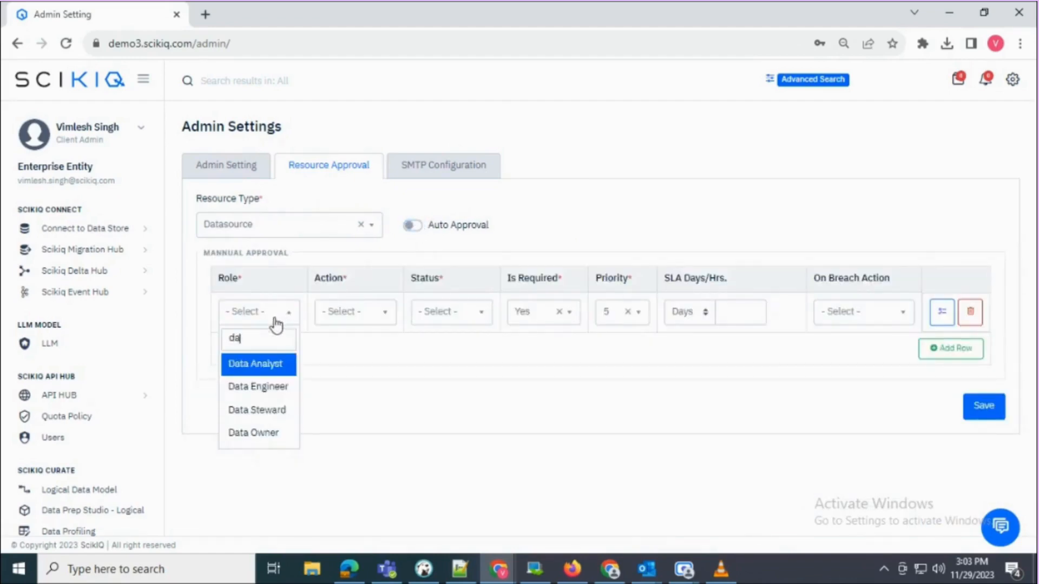
click(269, 432)
click(368, 312)
click(354, 364)
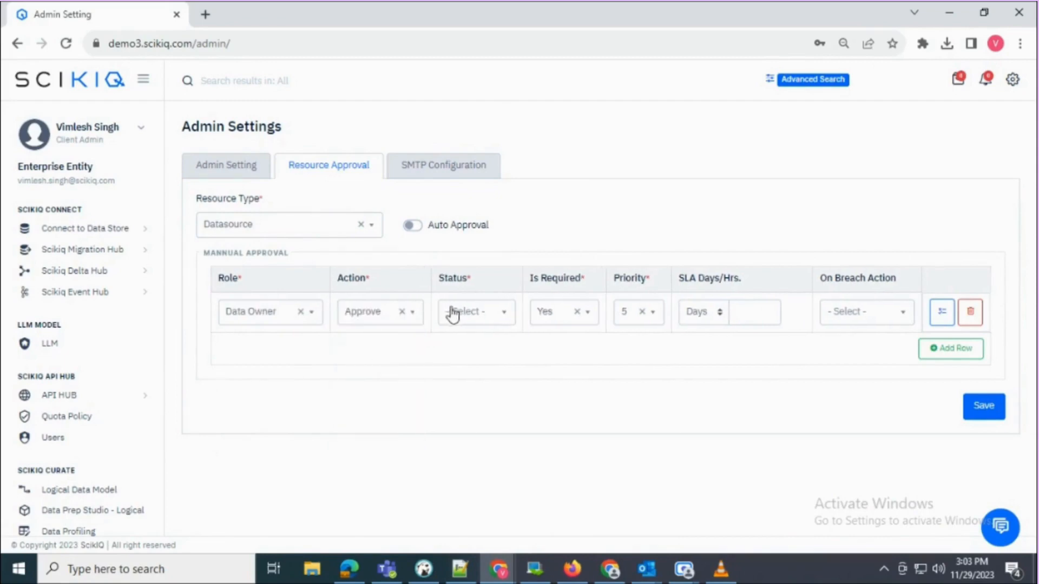
click(453, 313)
click(465, 364)
click(636, 319)
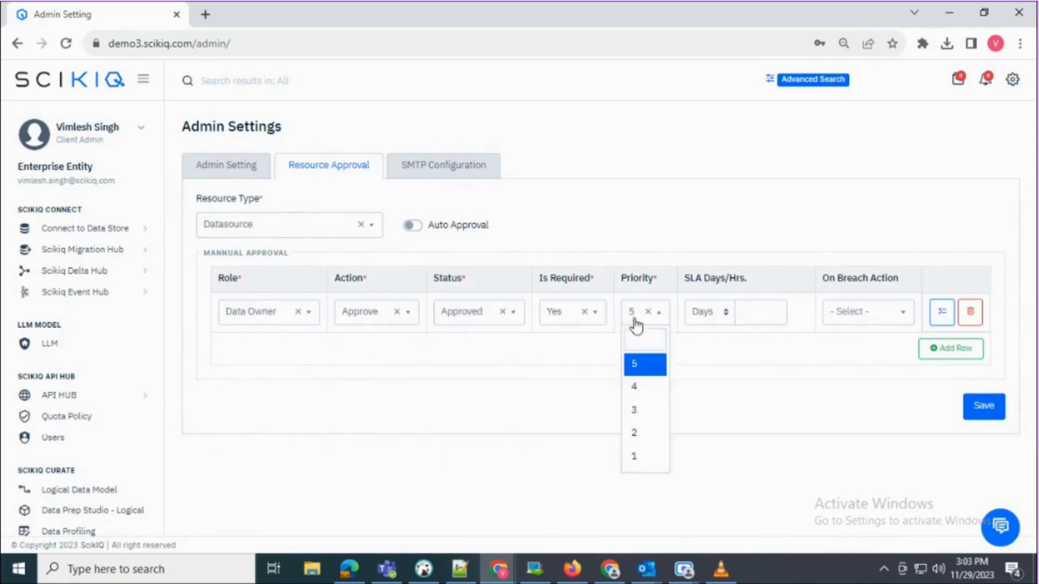
click(647, 408)
click(753, 314)
click(866, 311)
click(858, 362)
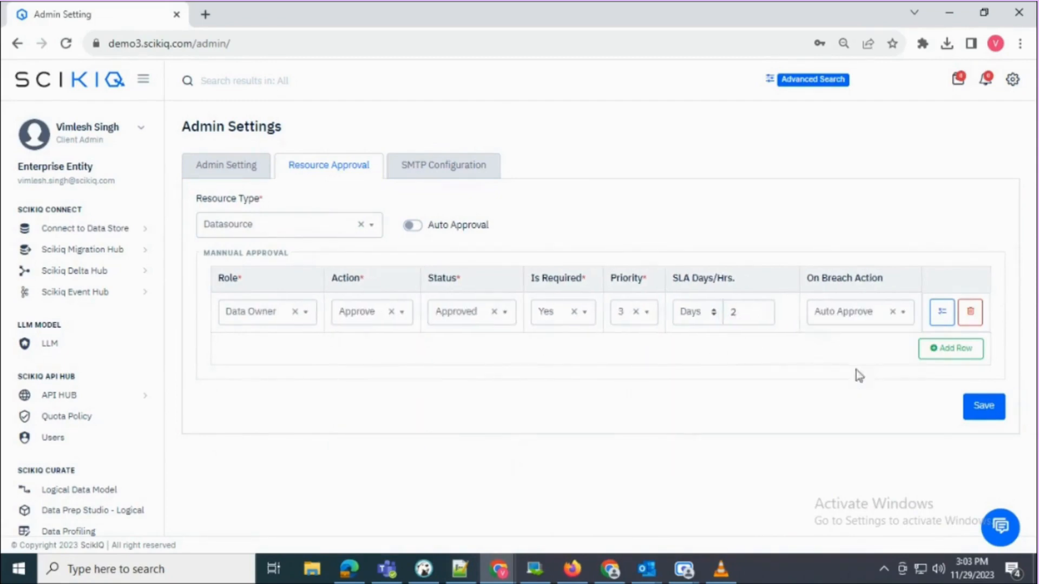
click(941, 312)
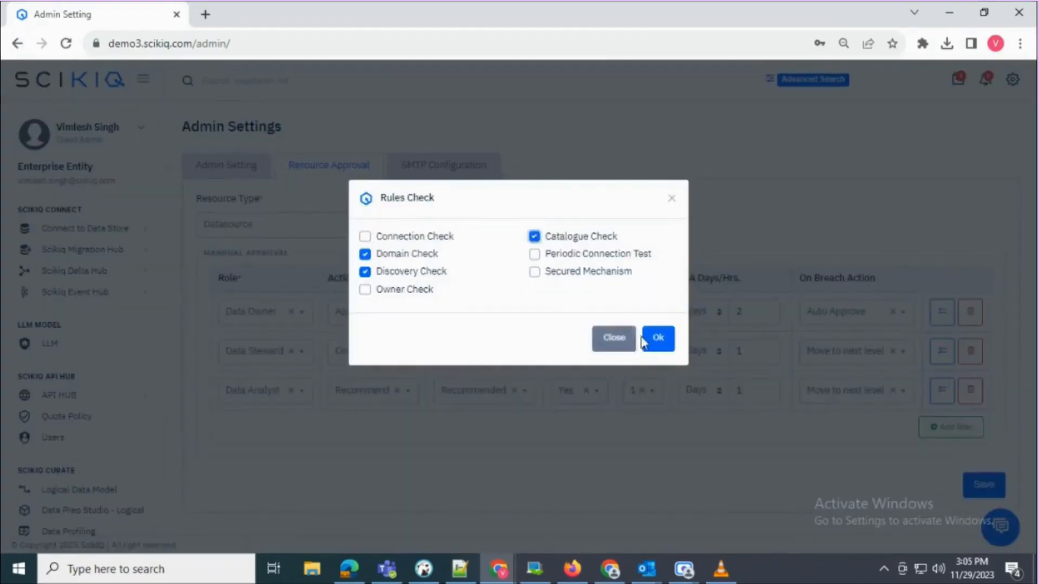
click(650, 339)
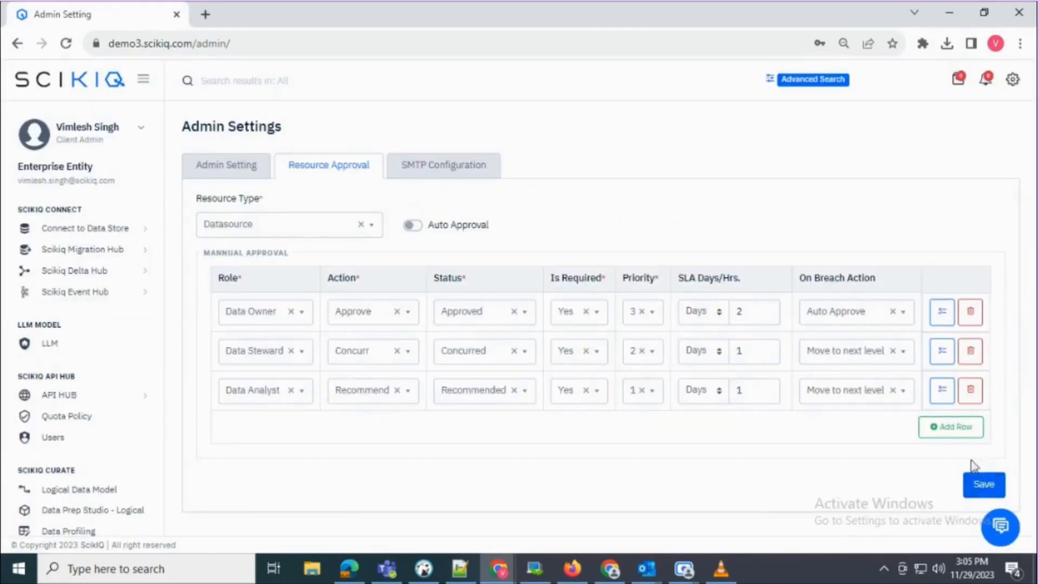
- Save the approval rules, then switch the resource type to Dataset and view the SMTP email templates
click(983, 485)
drag(942, 535, 780, 513)
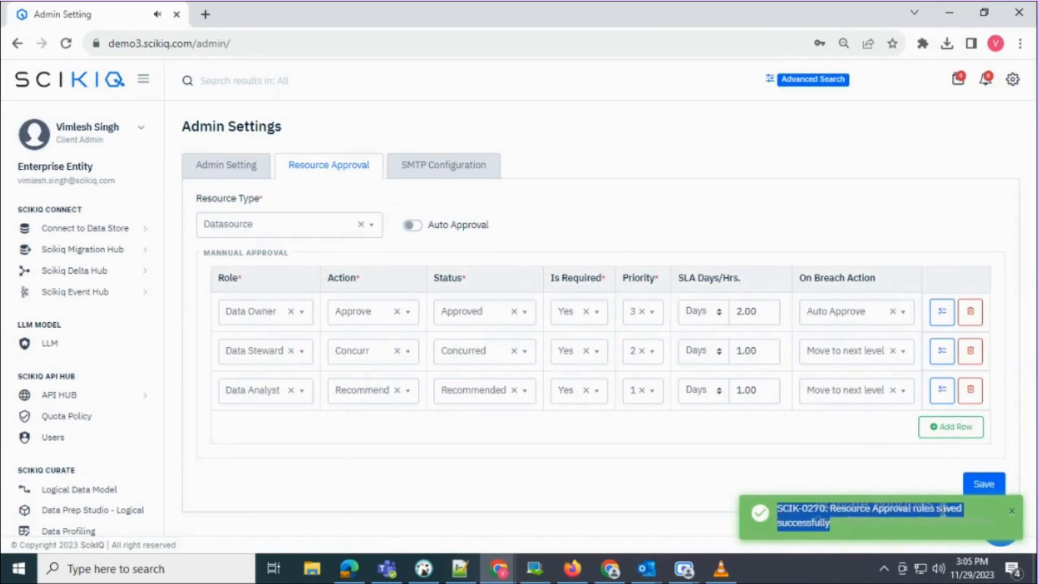
click(281, 224)
click(251, 327)
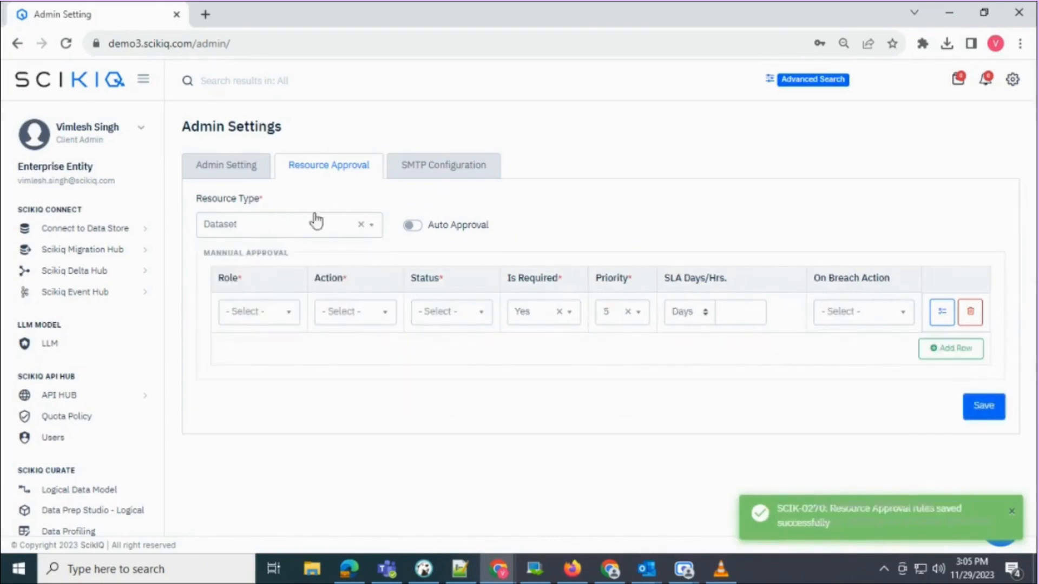
click(413, 165)
click(349, 208)
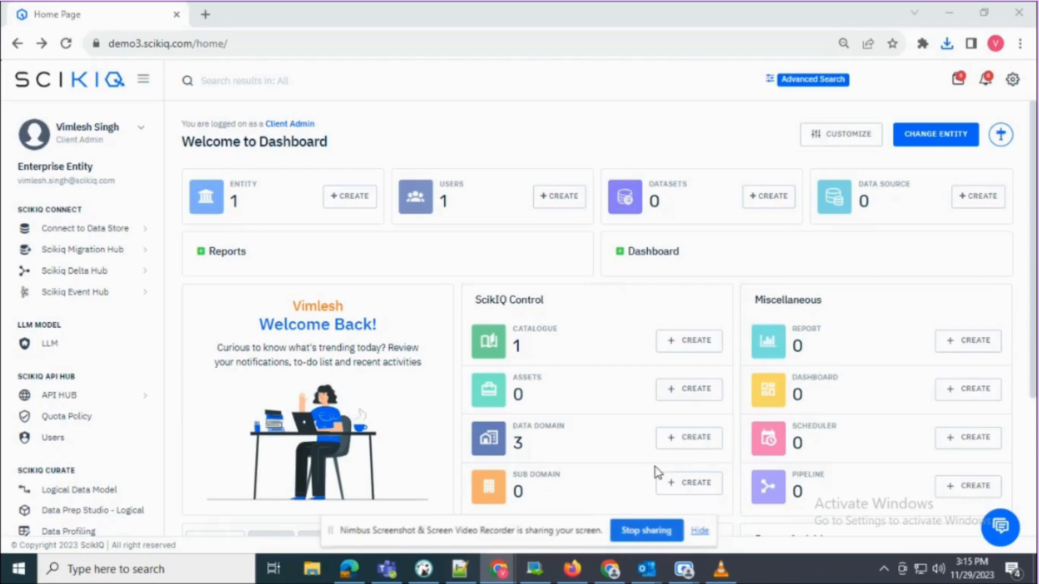
- Dismiss the screen-sharing notice and go to Users & Groups under Access Management
click(700, 530)
scroll(59, 277, down, 10)
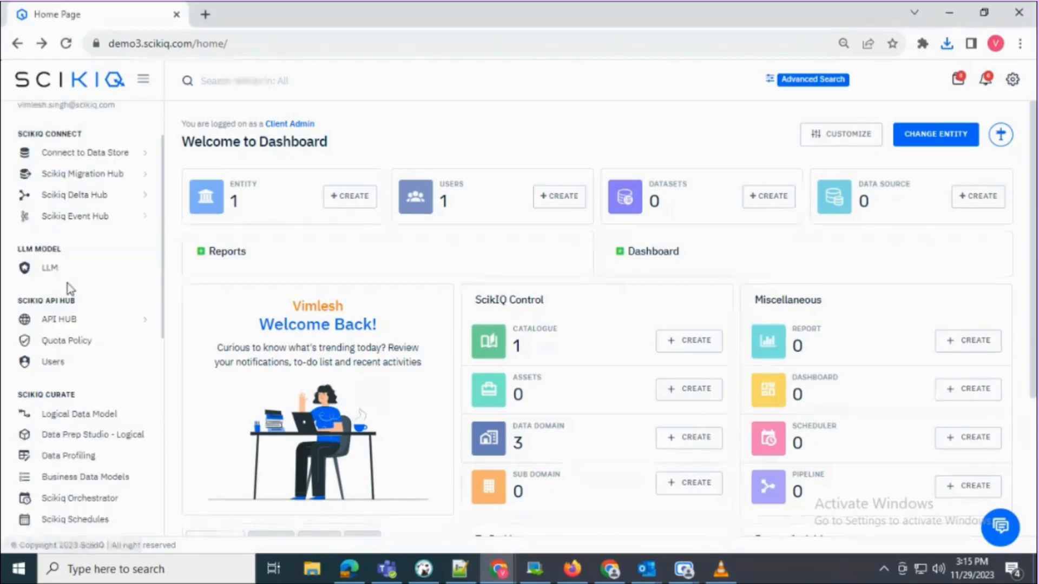
drag(18, 448, 108, 452)
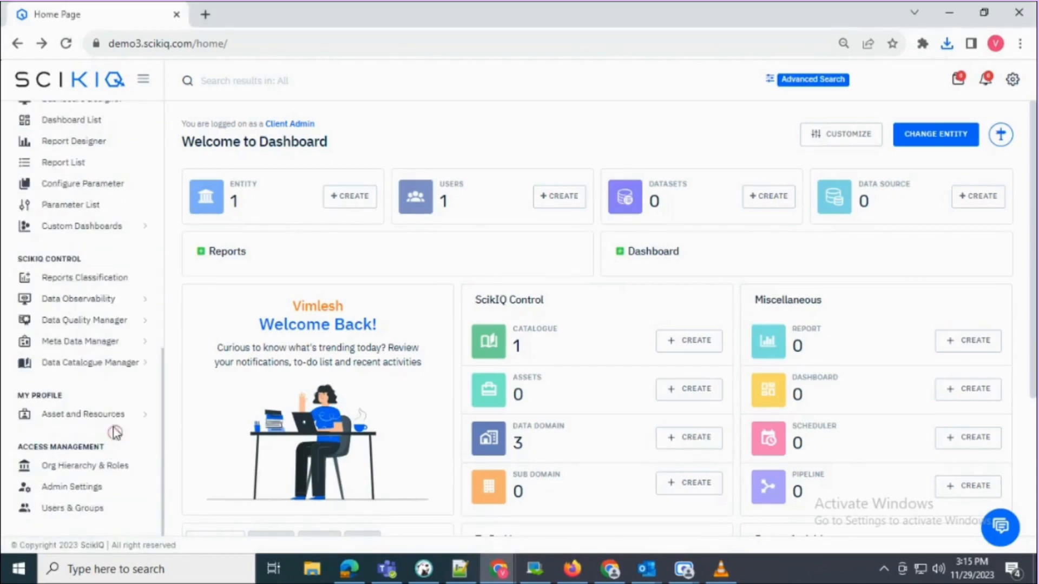
click(78, 508)
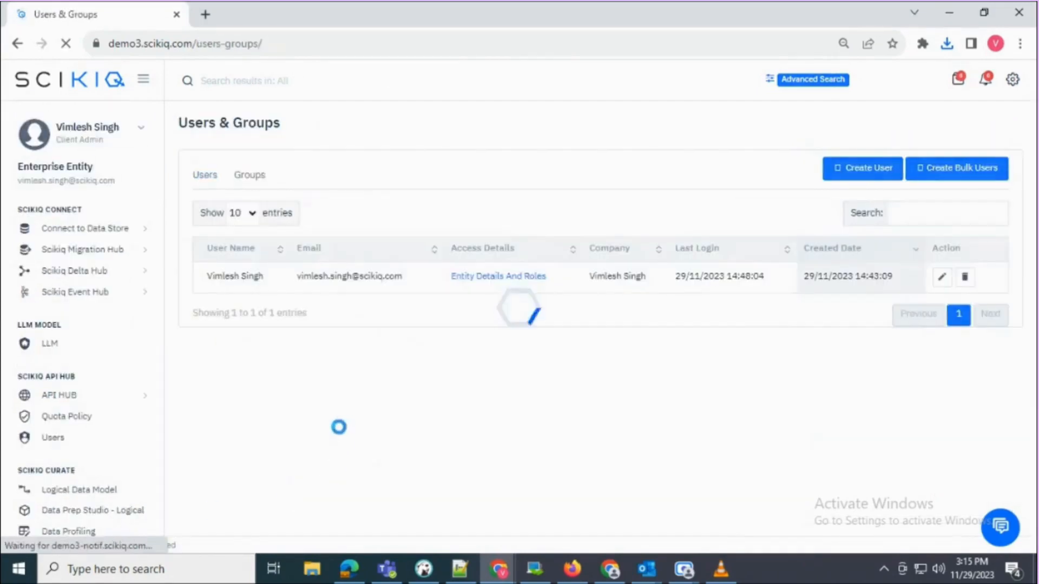
drag(264, 278, 189, 279)
click(295, 340)
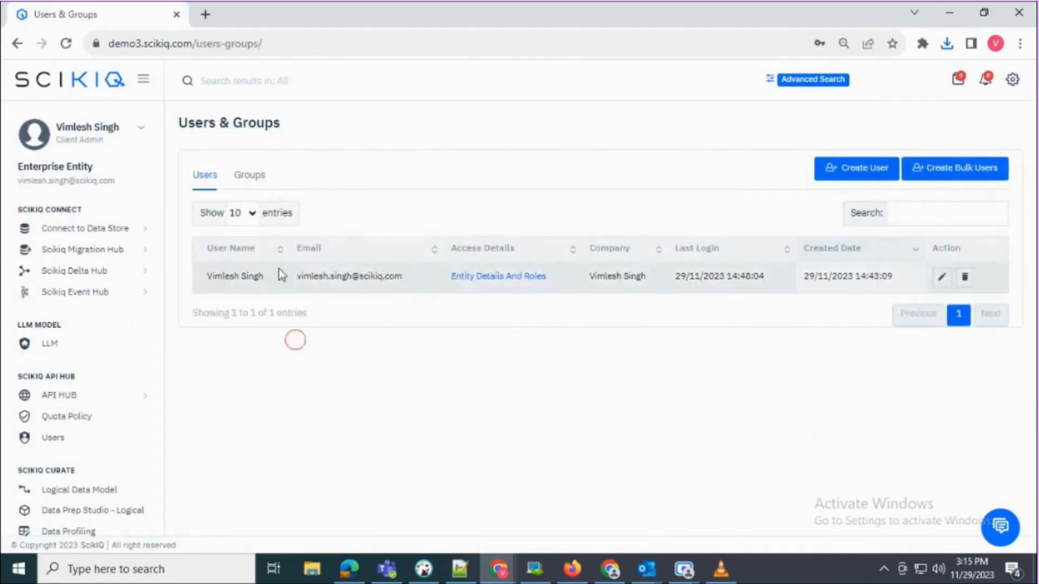
- Start a new user and enter their first name, last name, e-mail and company
click(873, 168)
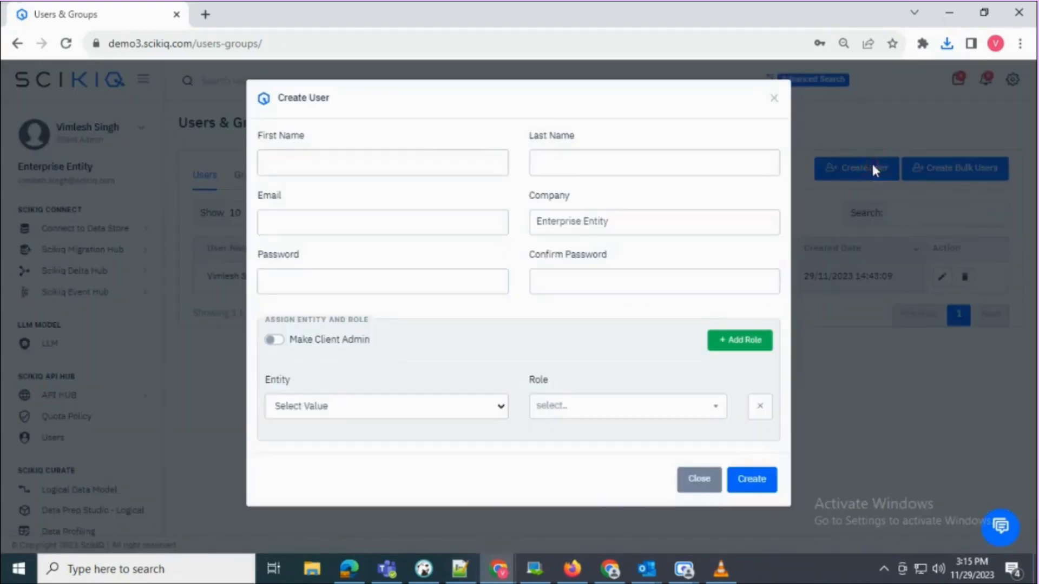
click(397, 165)
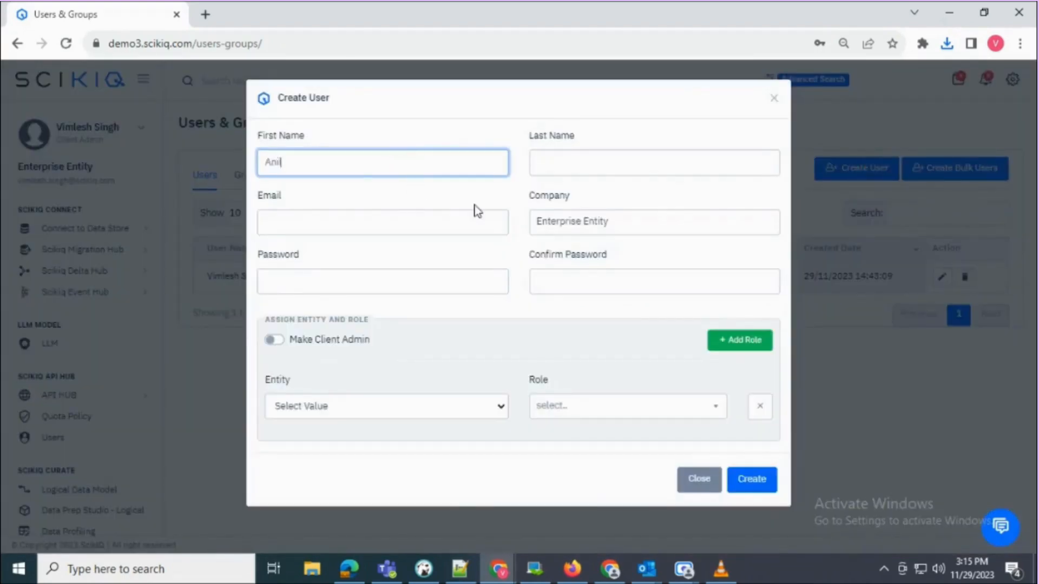
key(Tab)
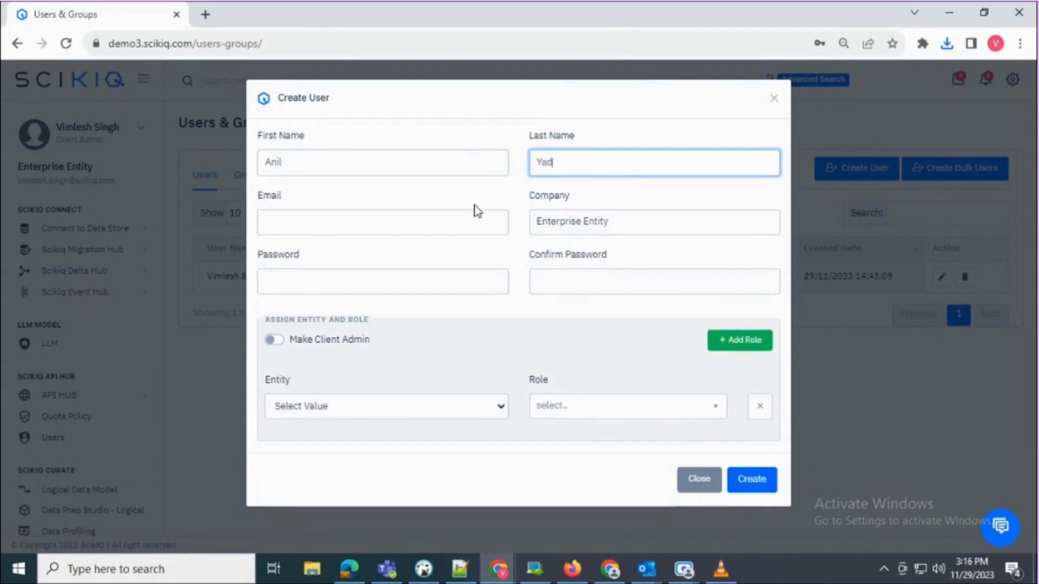
key(Tab)
text(ani)
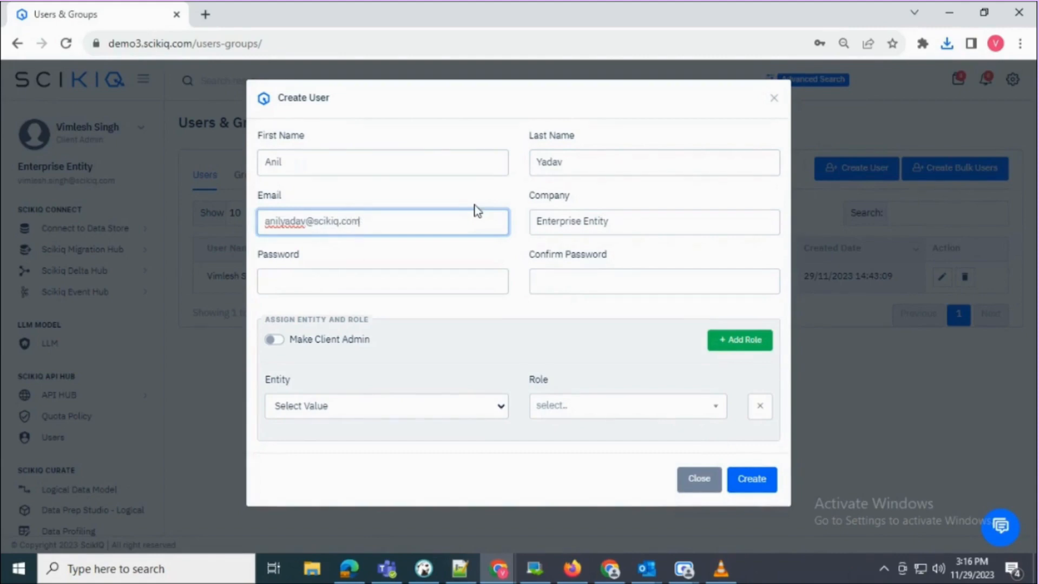
key(Tab)
key(Tab)
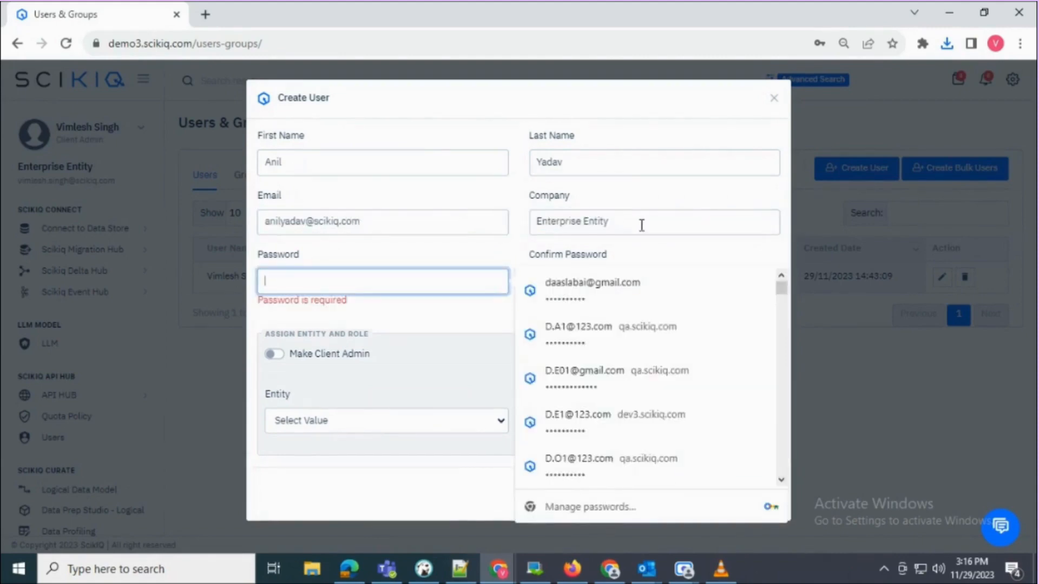
key(shift+Tab)
text(Sci)
- Enter and confirm the new user's account password
click(344, 277)
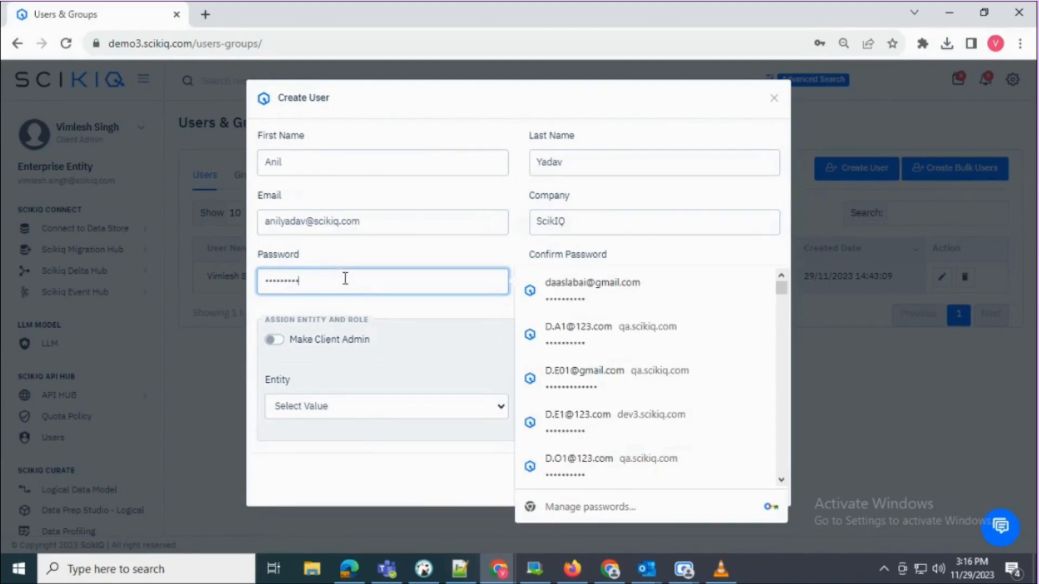
click(588, 277)
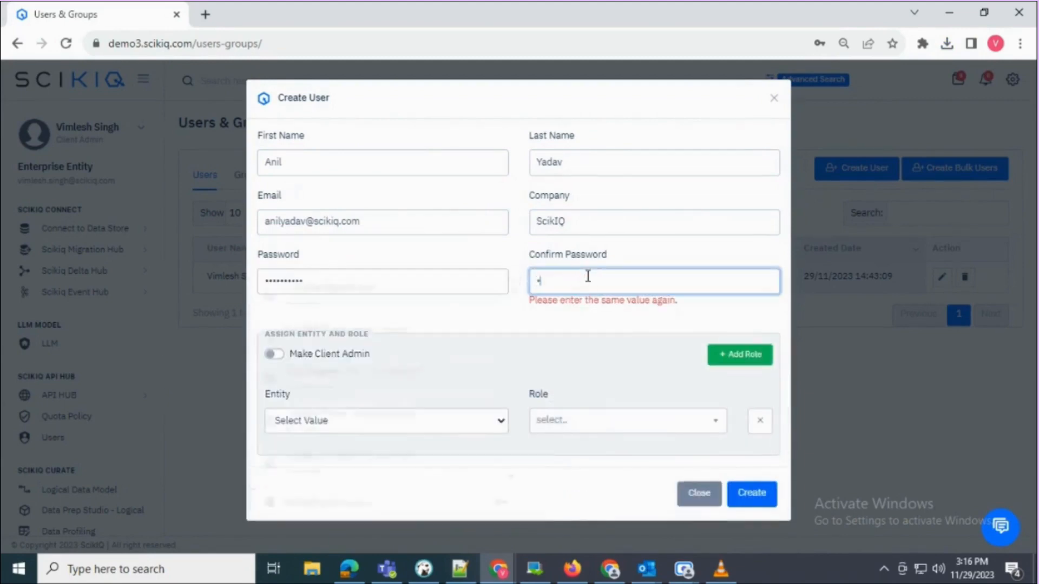
text(••••••)
key(BackSpace)
key(BackSpace)
key(BackSpace)
key(BackSpace)
key(BackSpace)
key(BackSpace)
text(•••)
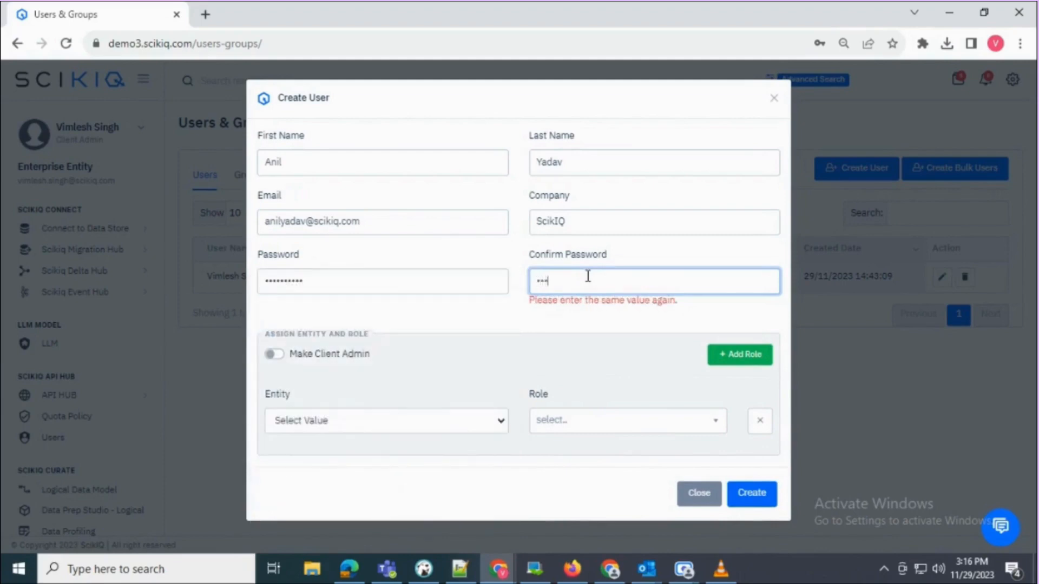
text(••••••••)
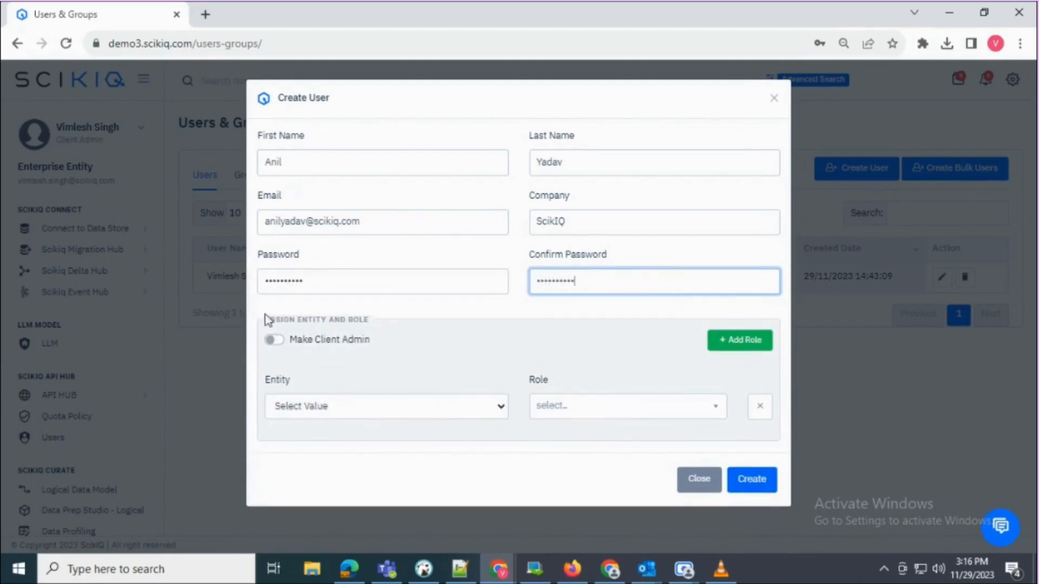
- Leave client admin off and assign the Data Engineer role in ABC North America
click(274, 341)
click(275, 340)
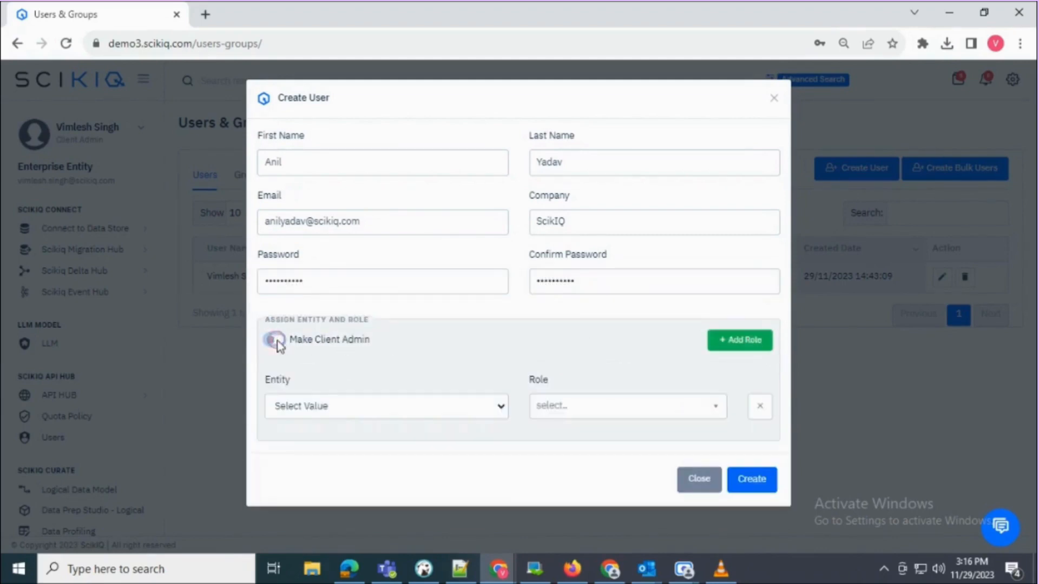
click(331, 405)
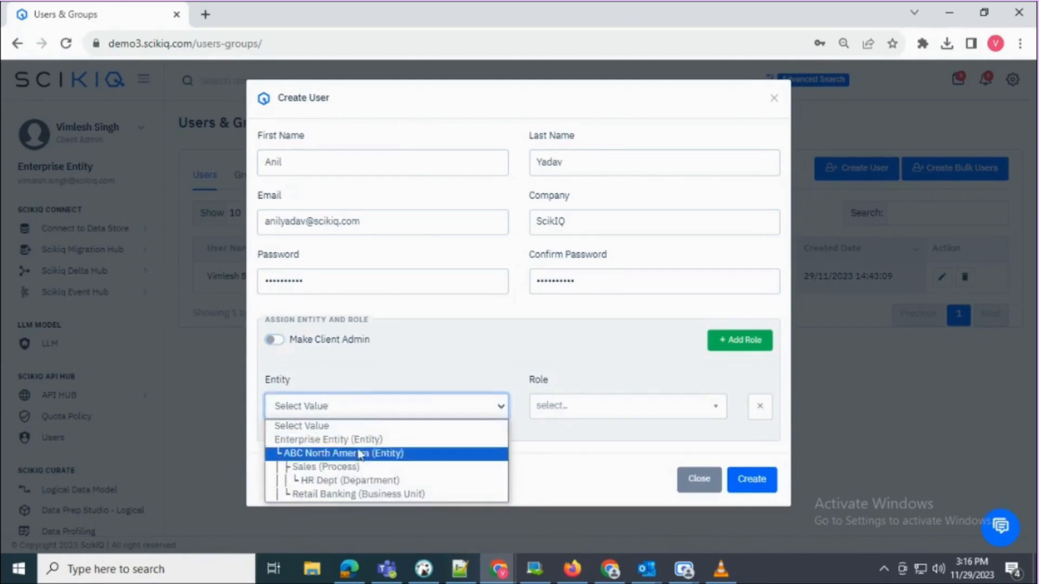
click(342, 454)
click(593, 417)
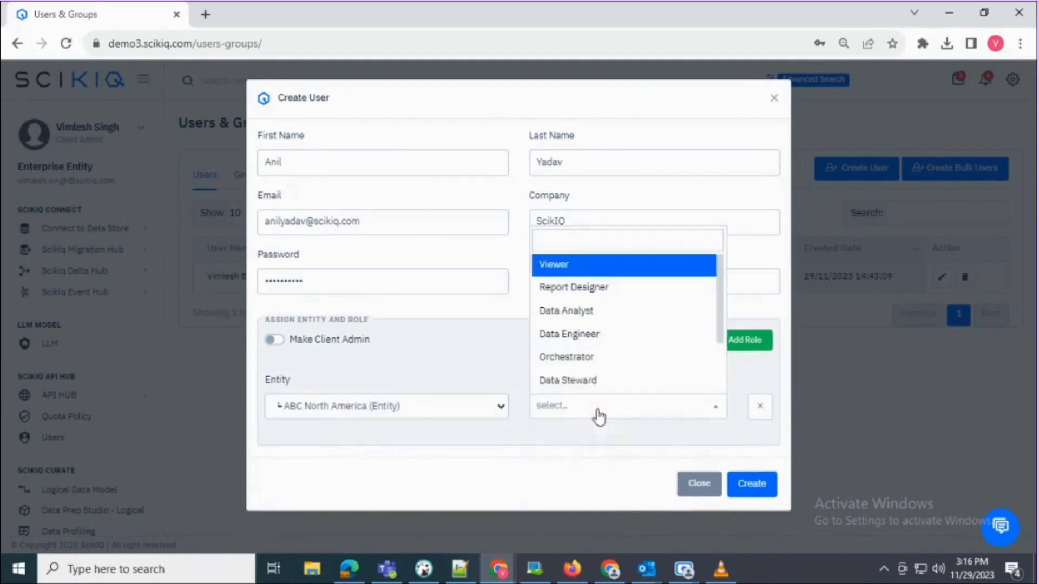
scroll(582, 346, down, 2)
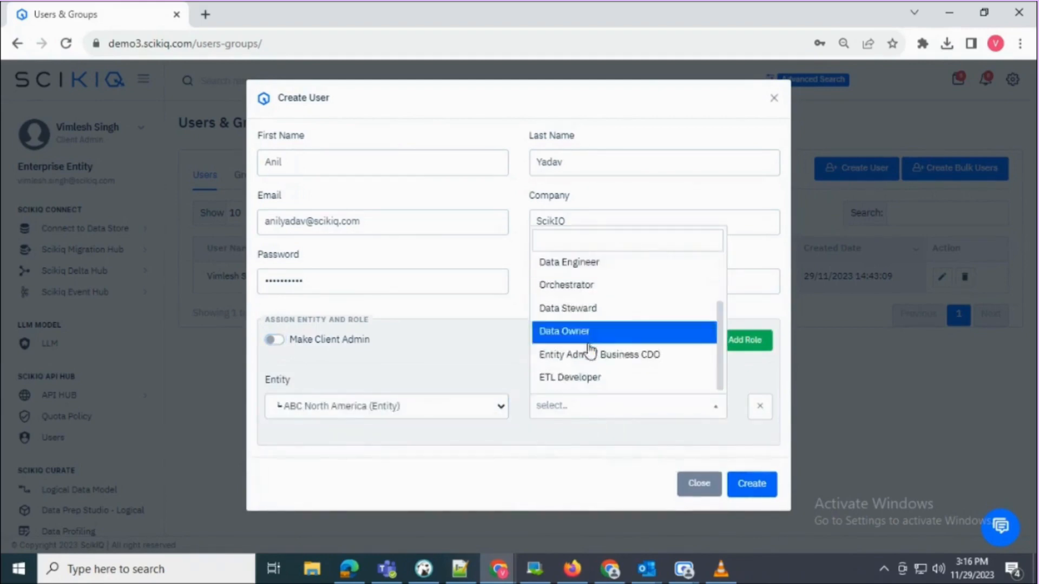
click(566, 265)
- Drop the empty second entity/role row, create the user and check the new Users row
click(738, 340)
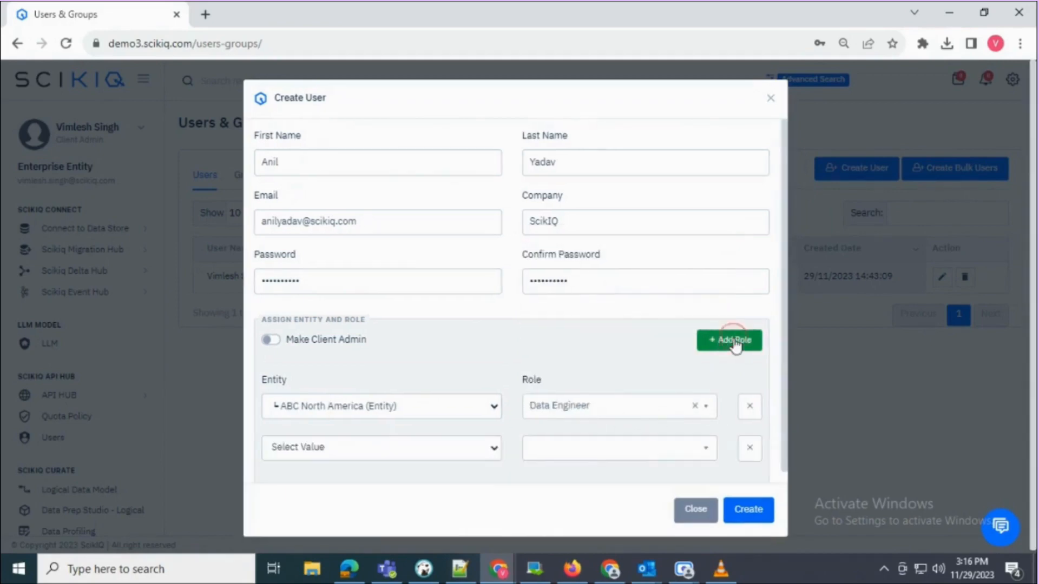
click(466, 456)
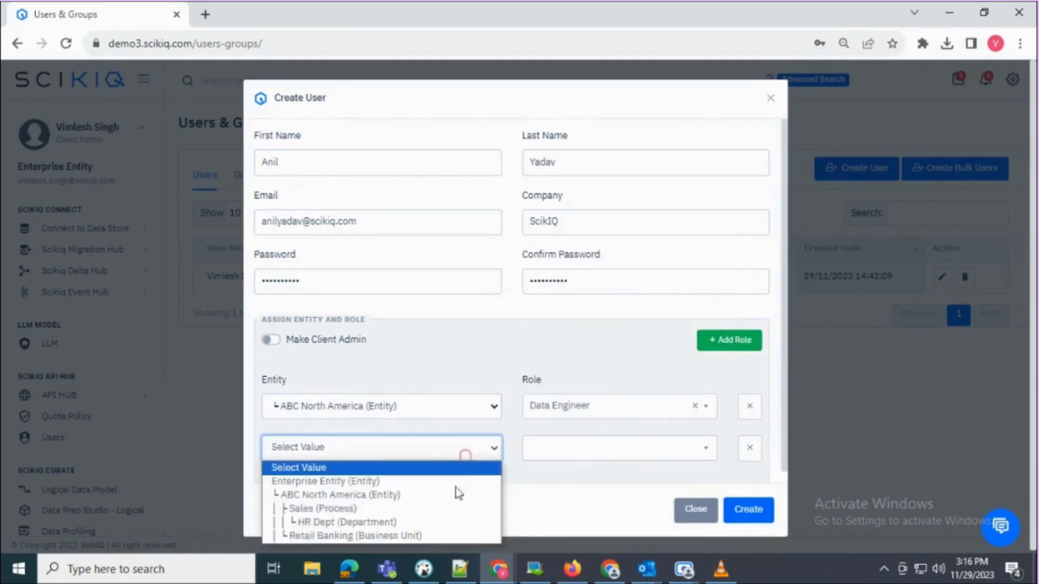
click(749, 448)
click(747, 485)
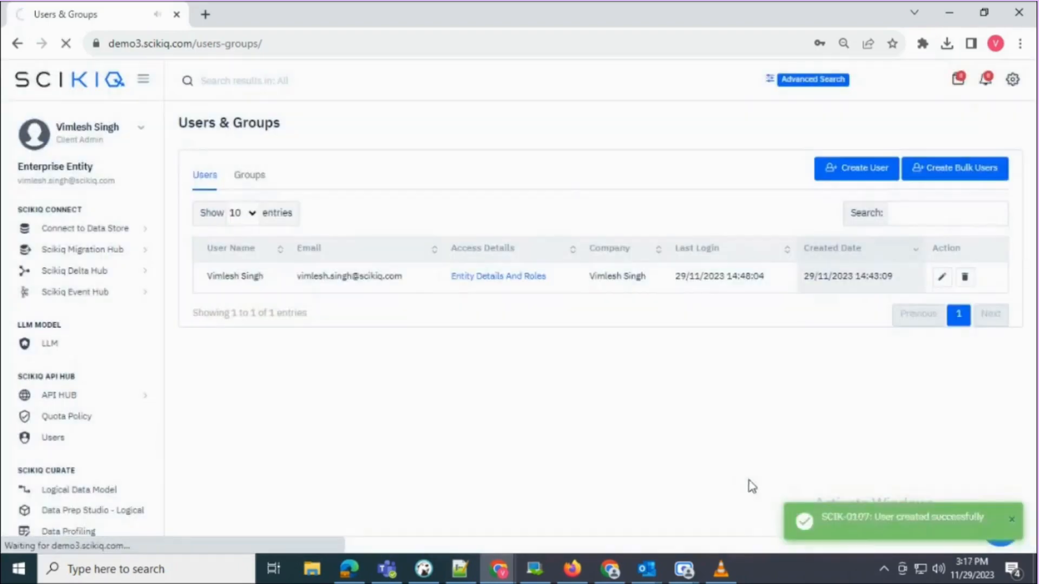
click(892, 69)
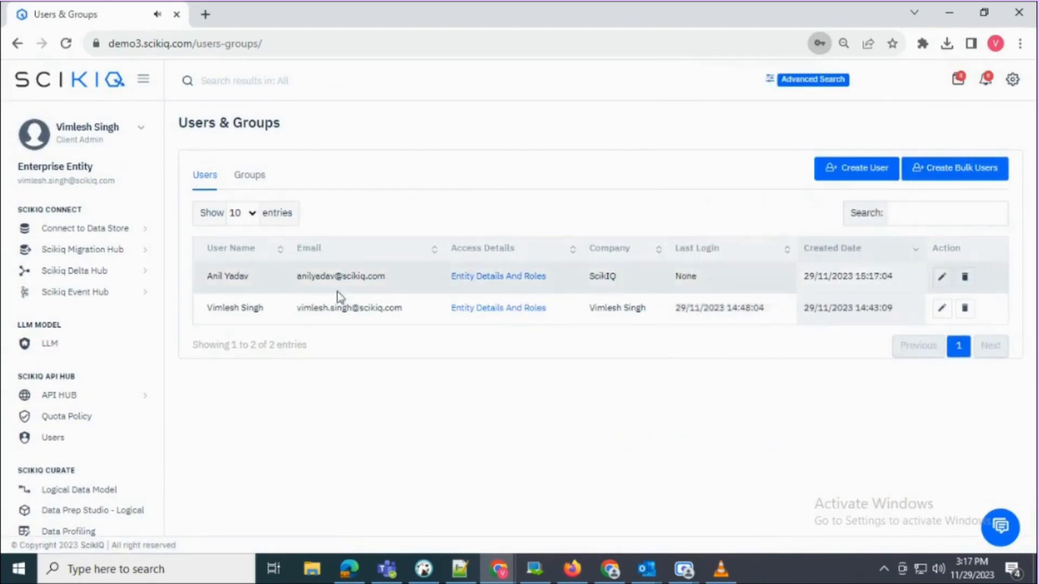
drag(207, 278, 433, 290)
click(422, 283)
- Start a new group named APAC Group with APAC Group as its description
click(251, 181)
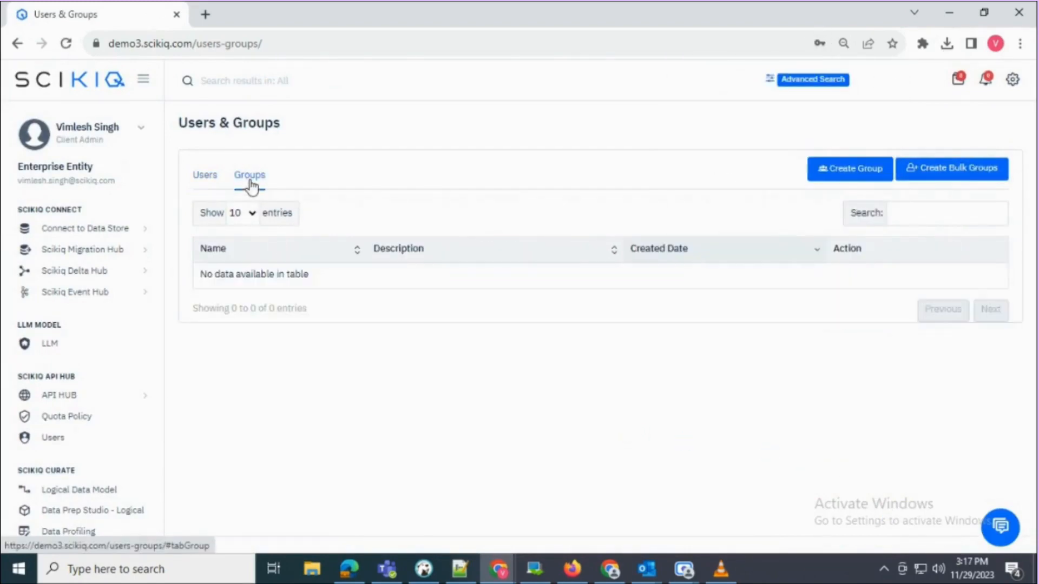
click(857, 172)
click(469, 208)
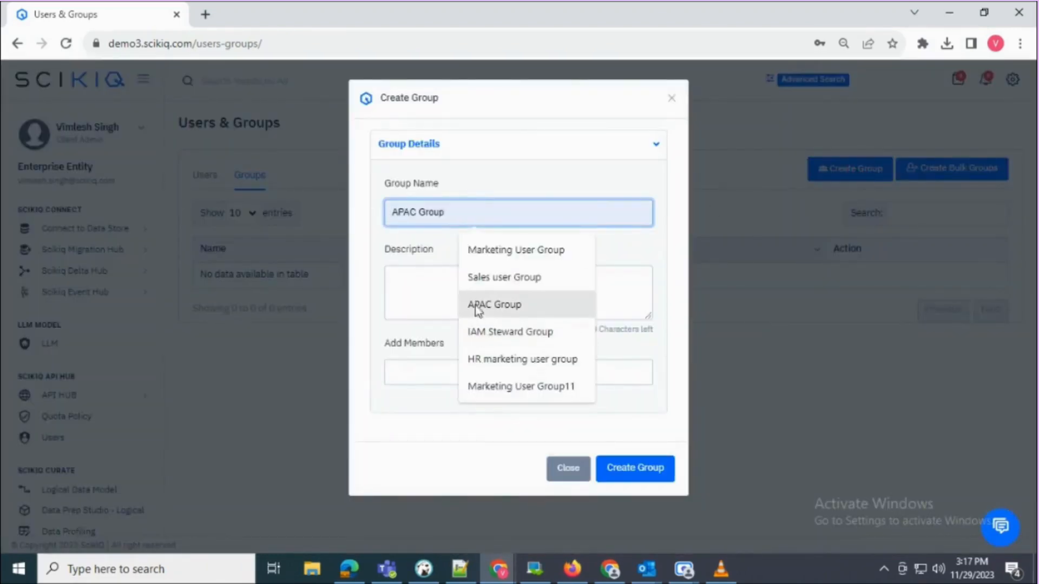
click(476, 306)
key(ctrl+a)
key(ctrl+c)
click(469, 288)
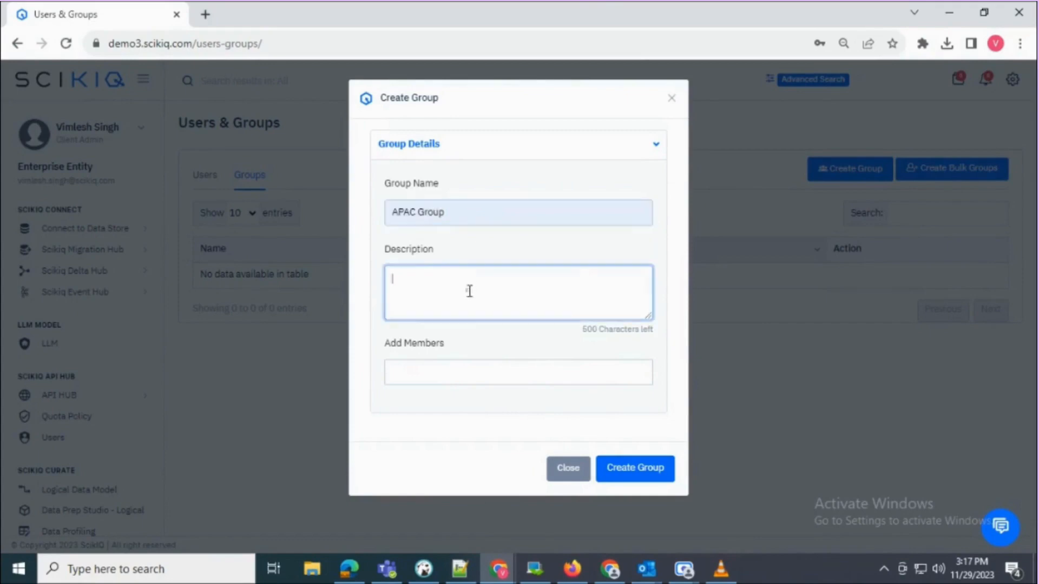
key(ctrl+v)
- Add the newly created user as a member and create the APAC Group
mouse_move(450, 343)
mouse_down()
mouse_move(388, 339)
mouse_move(417, 365)
mouse_move(448, 364)
mouse_up()
click(488, 362)
click(489, 354)
click(465, 393)
click(444, 443)
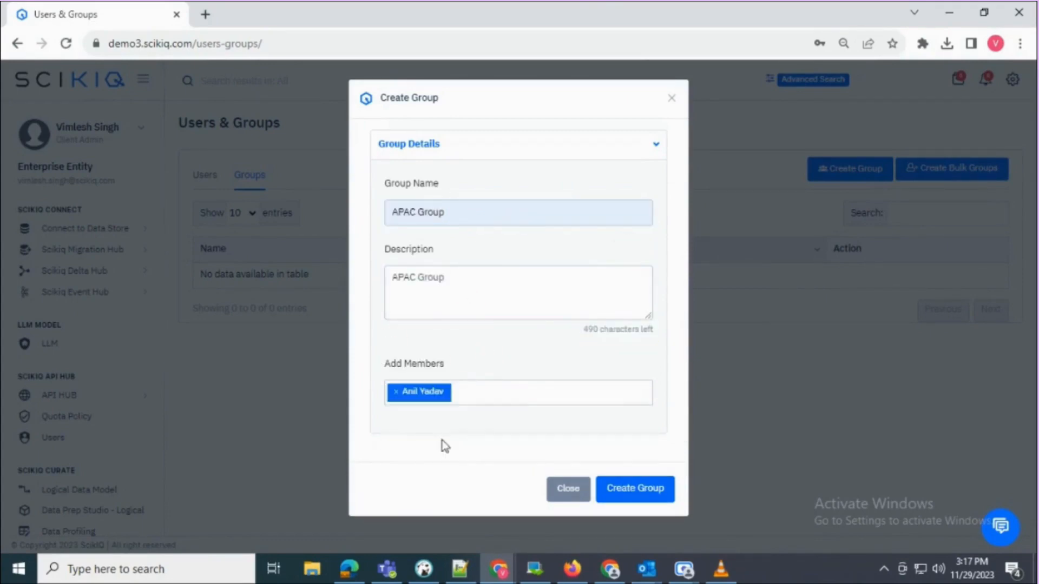
click(638, 490)
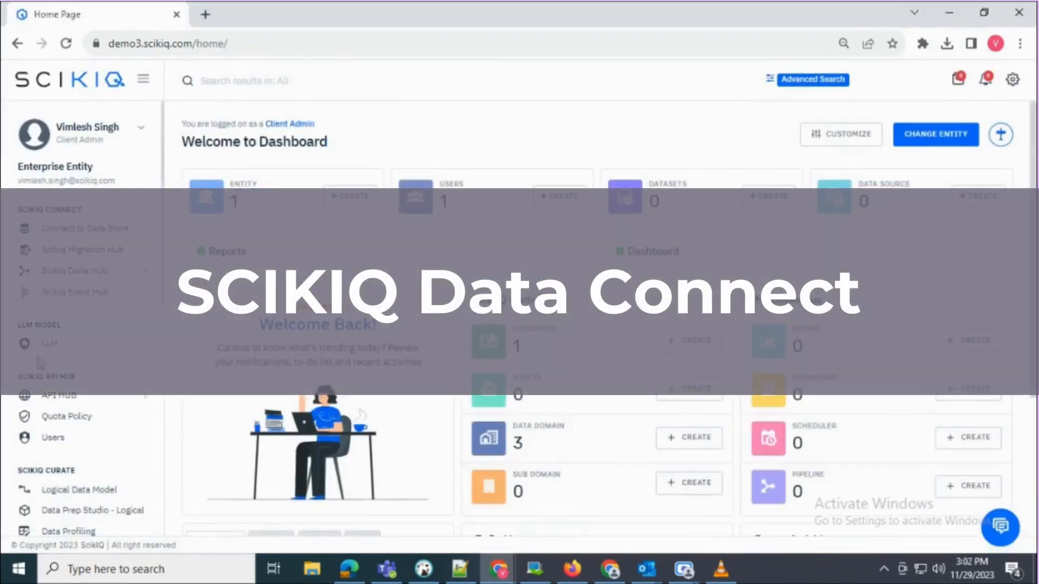
scroll(28, 447, down, 5)
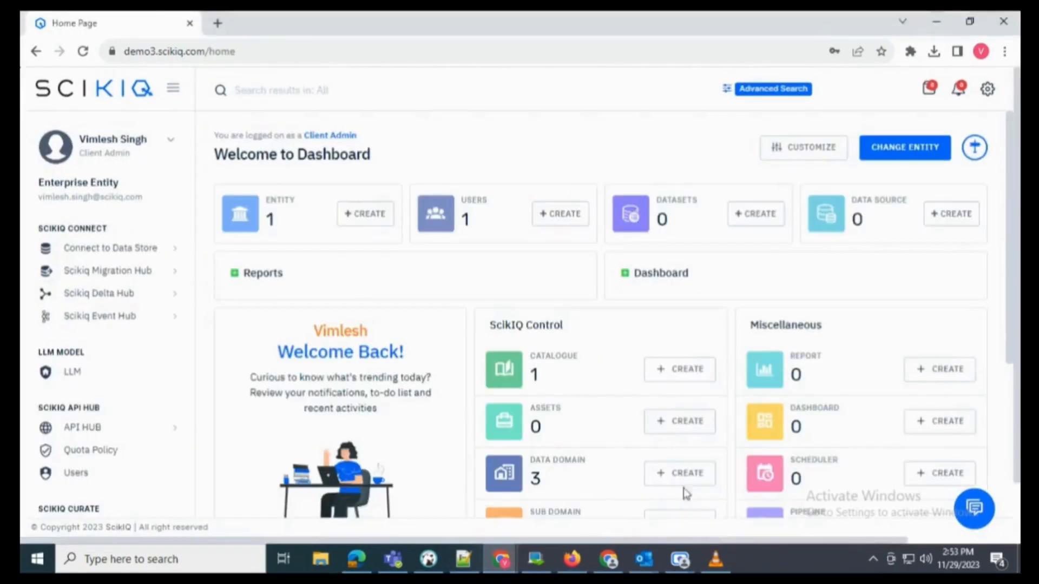
- Expand Connect to Data Store and try the Relational Database and Document Store type filters
drag(36, 228, 110, 233)
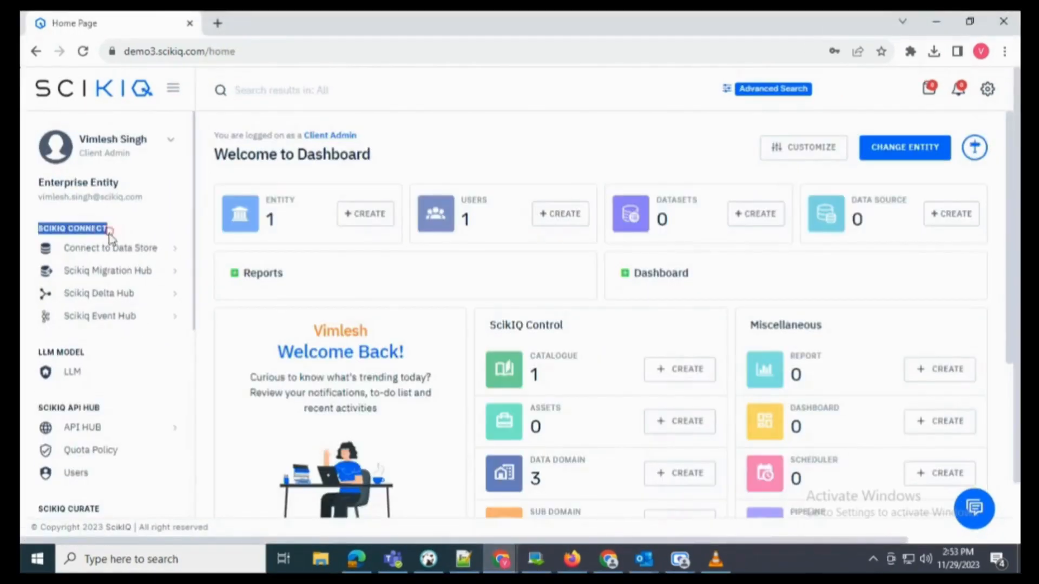
click(148, 248)
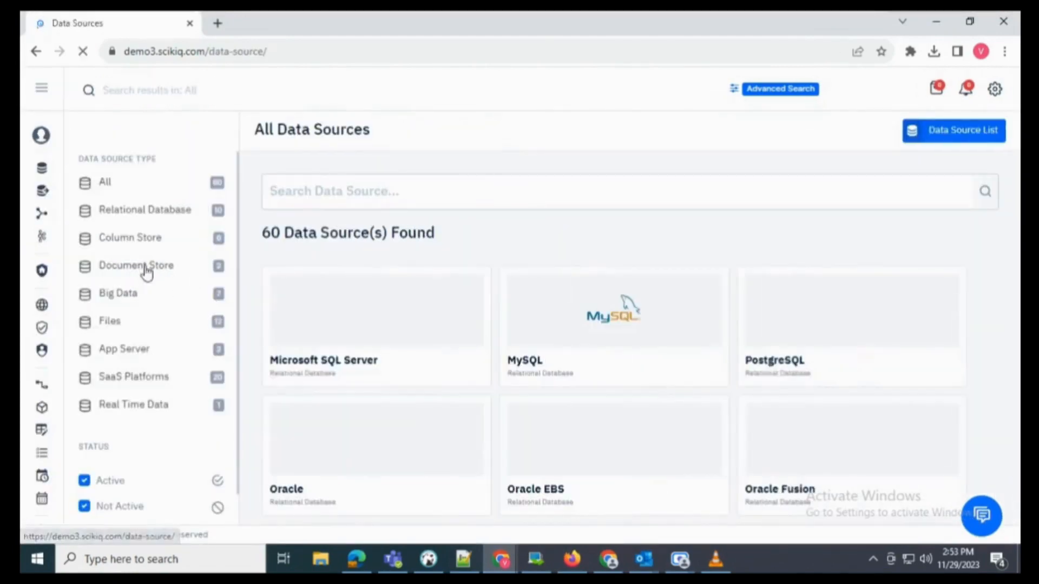
drag(84, 162, 159, 164)
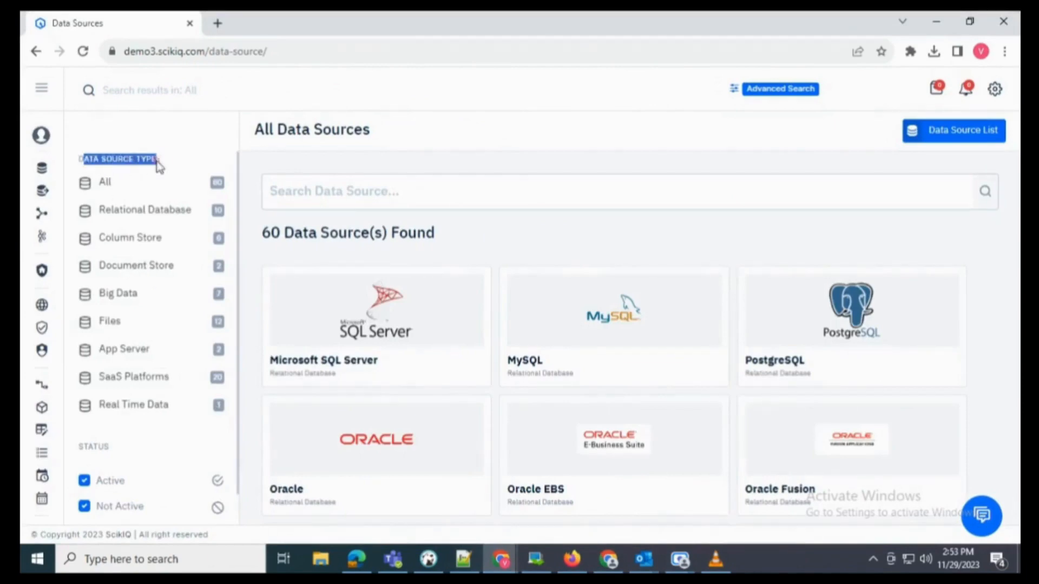
mouse_move(82, 166)
click(121, 211)
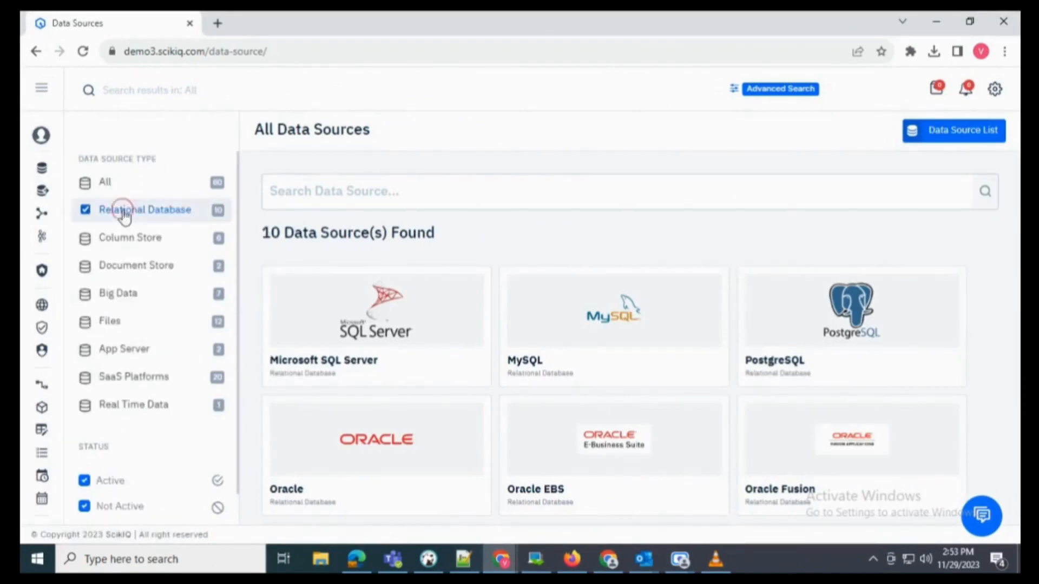
scroll(427, 379, down, 4)
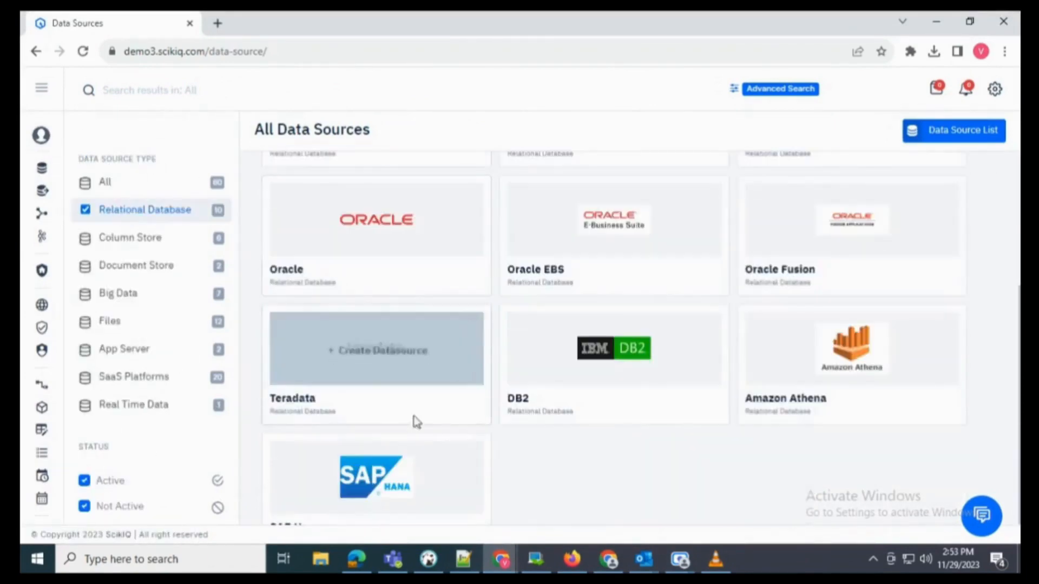
click(135, 210)
click(121, 266)
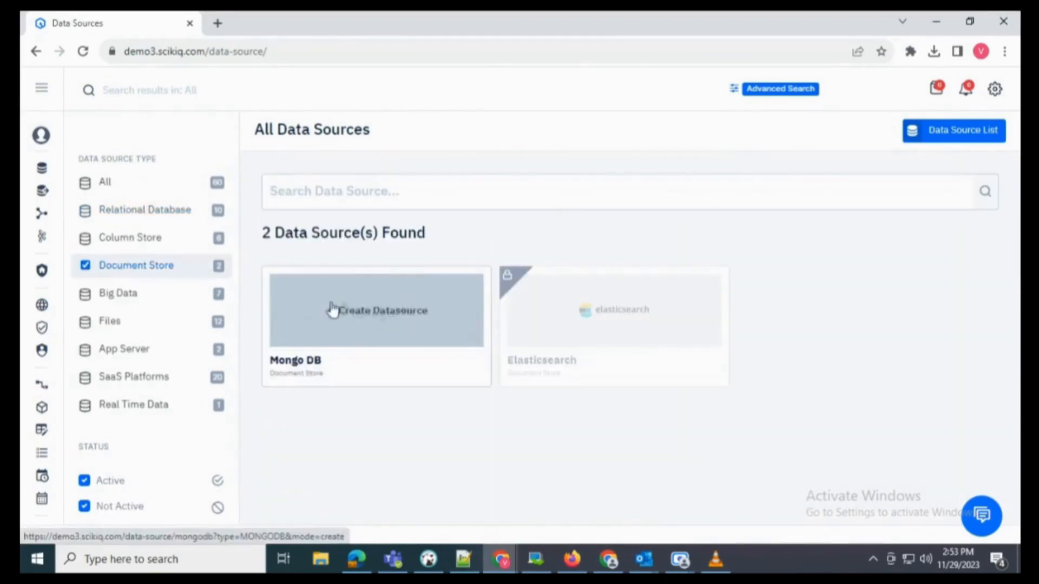
click(161, 265)
- Try the Files and App Server filters, clear all type filters, then focus the search box
click(119, 323)
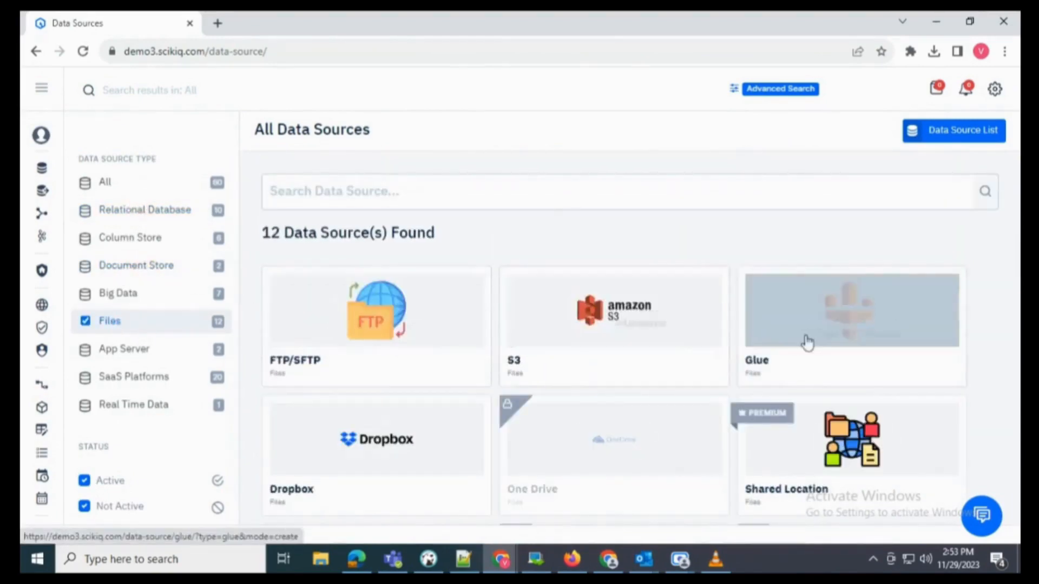
scroll(812, 368, down, 4)
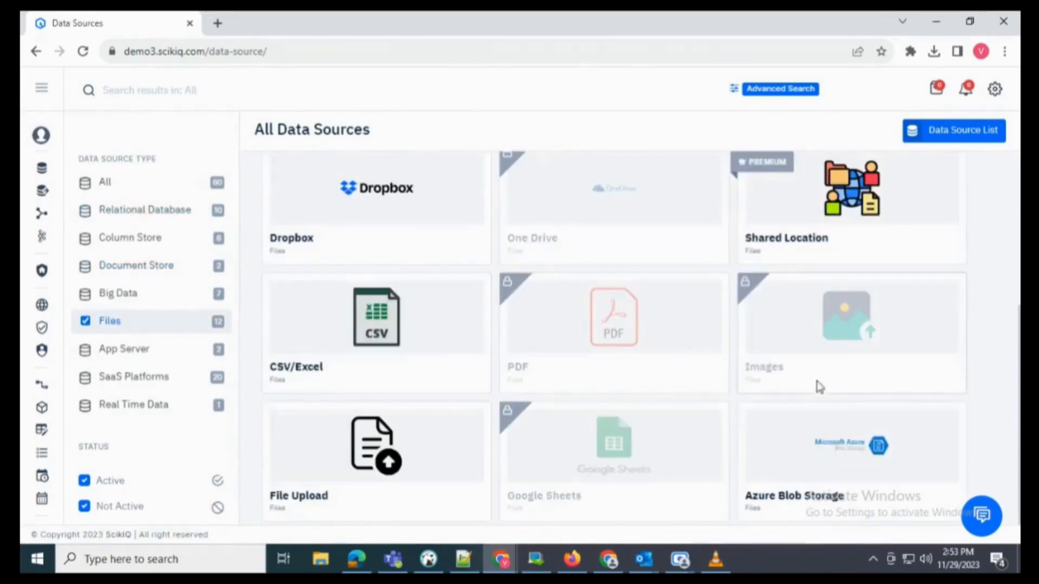
click(121, 350)
click(88, 324)
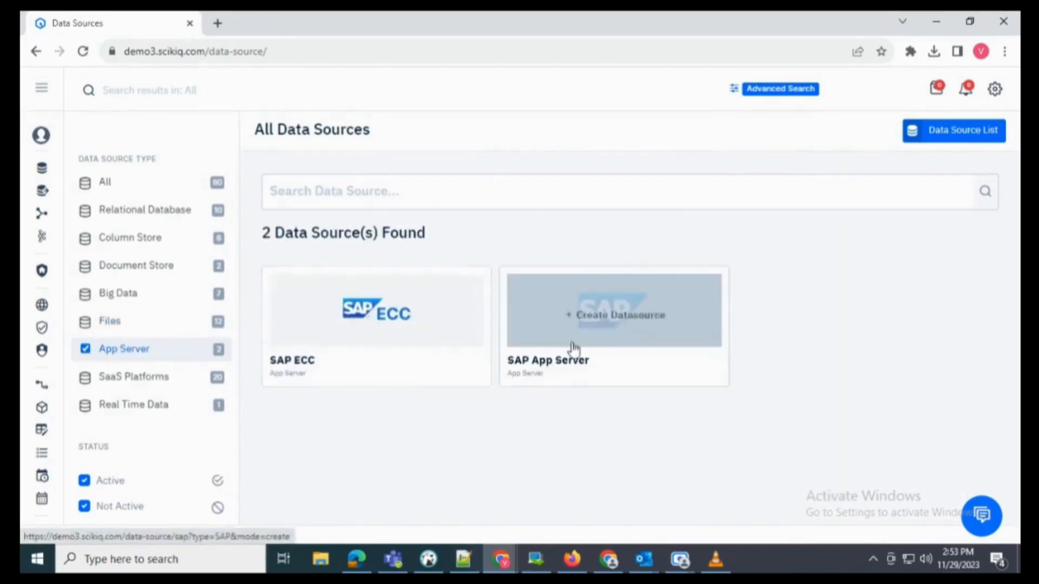
click(111, 186)
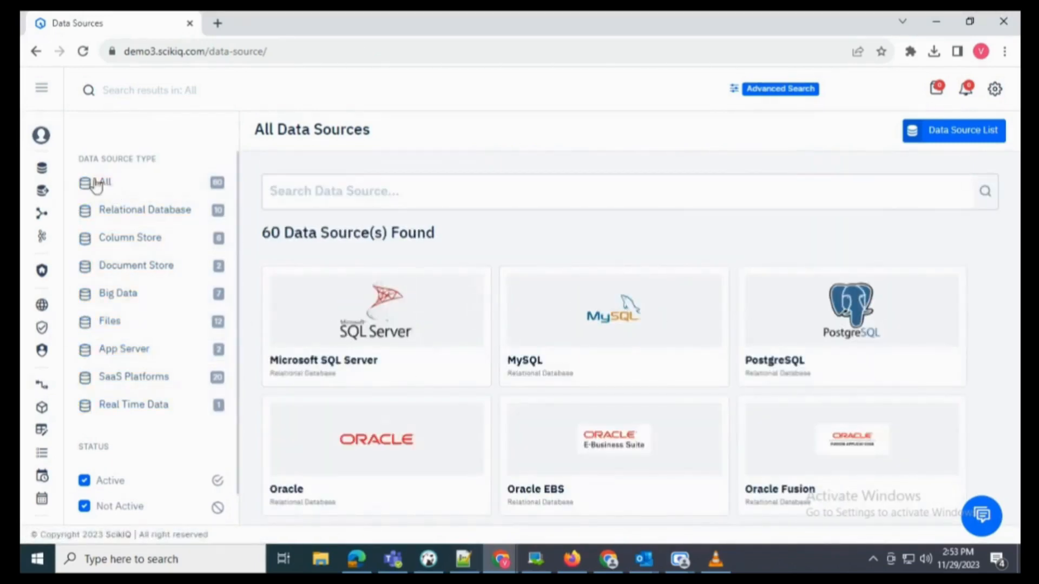
click(93, 184)
click(135, 216)
scroll(611, 348, down, 5)
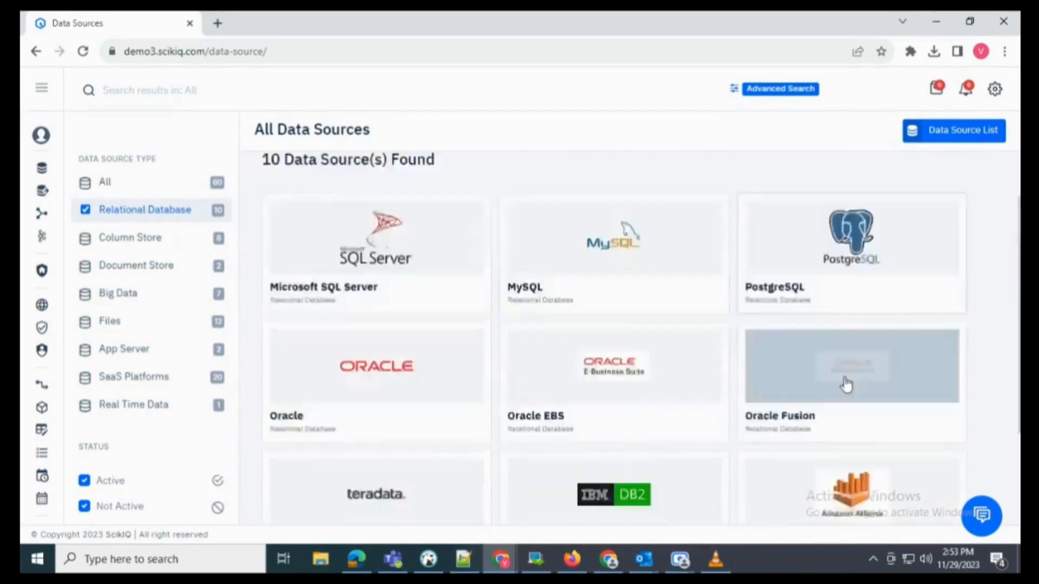
click(143, 213)
scroll(379, 270, up, 5)
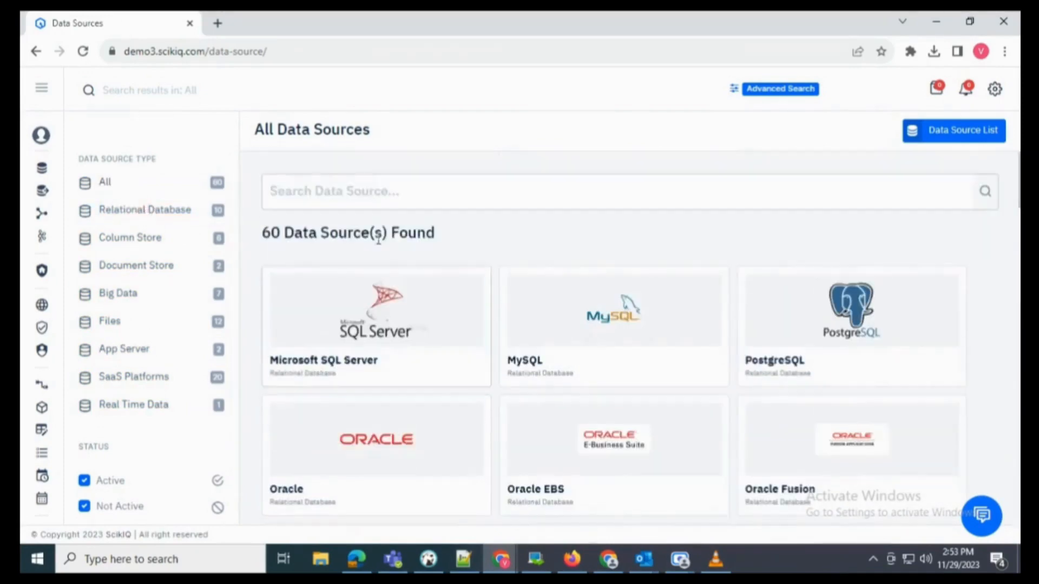
click(364, 194)
- Search 'ver' and start a brand-new Vertica data source, reaching Connection Details
text(ver)
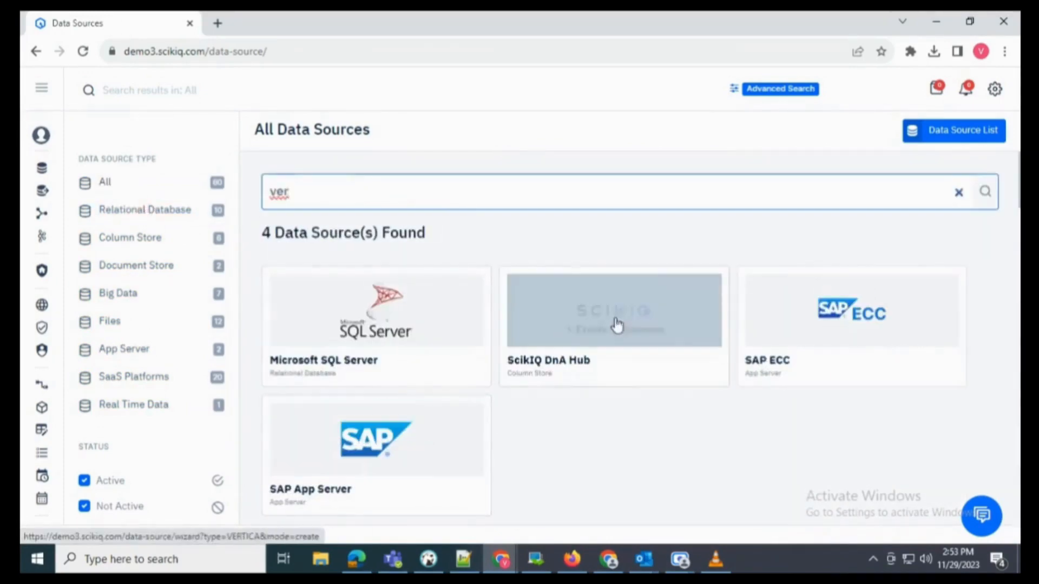
click(616, 327)
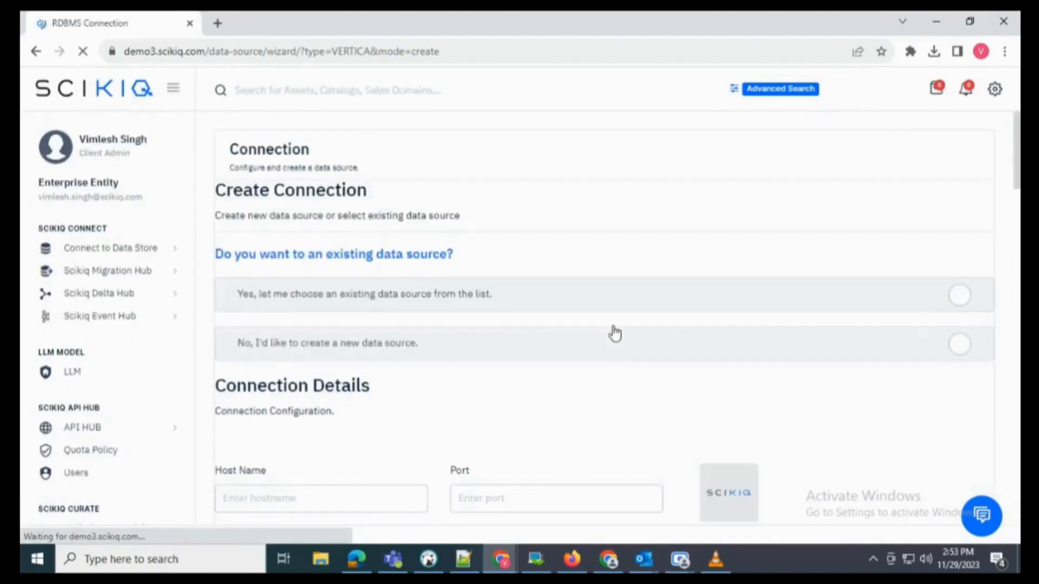
click(561, 354)
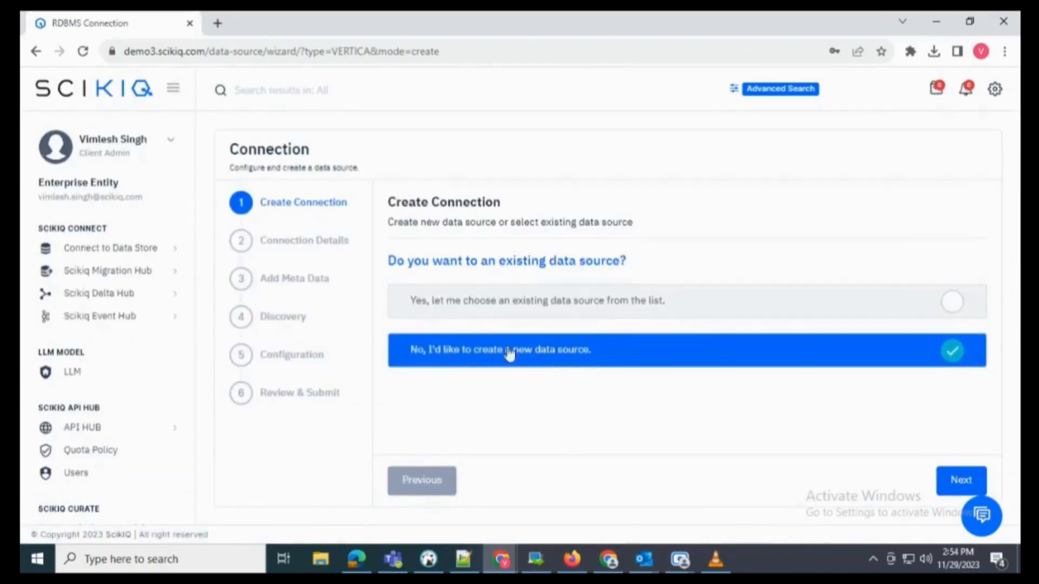
click(962, 481)
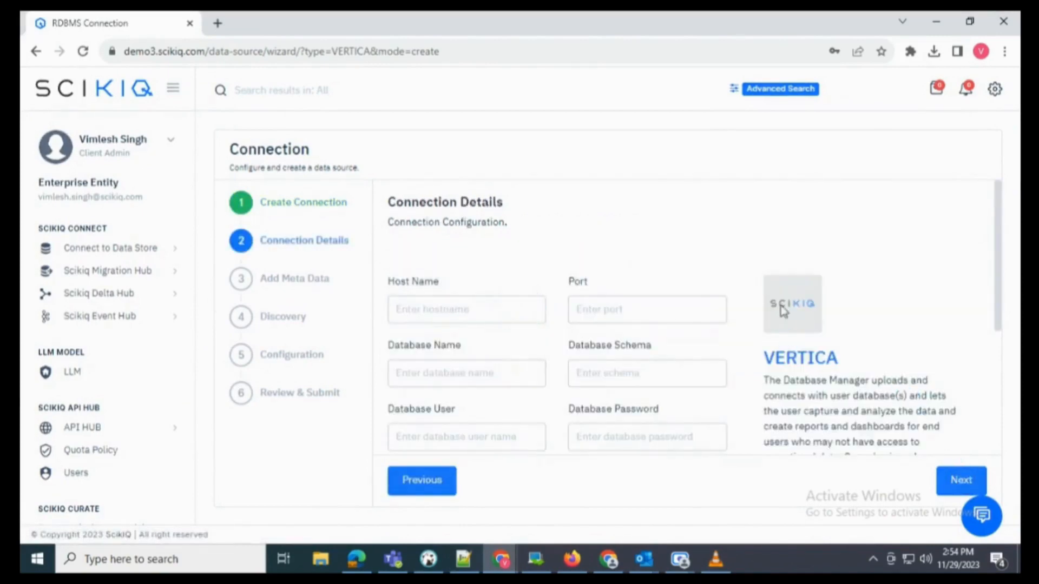
scroll(741, 313, down, 2)
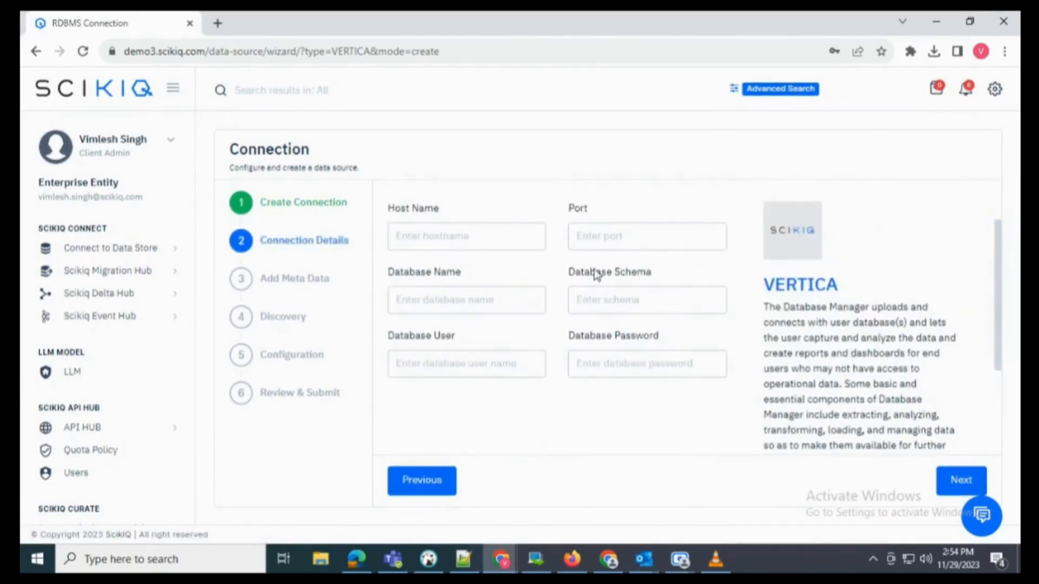
key(ctrl+minus)
- Enter host 14.97.185.148, port 5433, database scikiq_db, schema Logistics, plus database user and password
click(451, 222)
text(14)
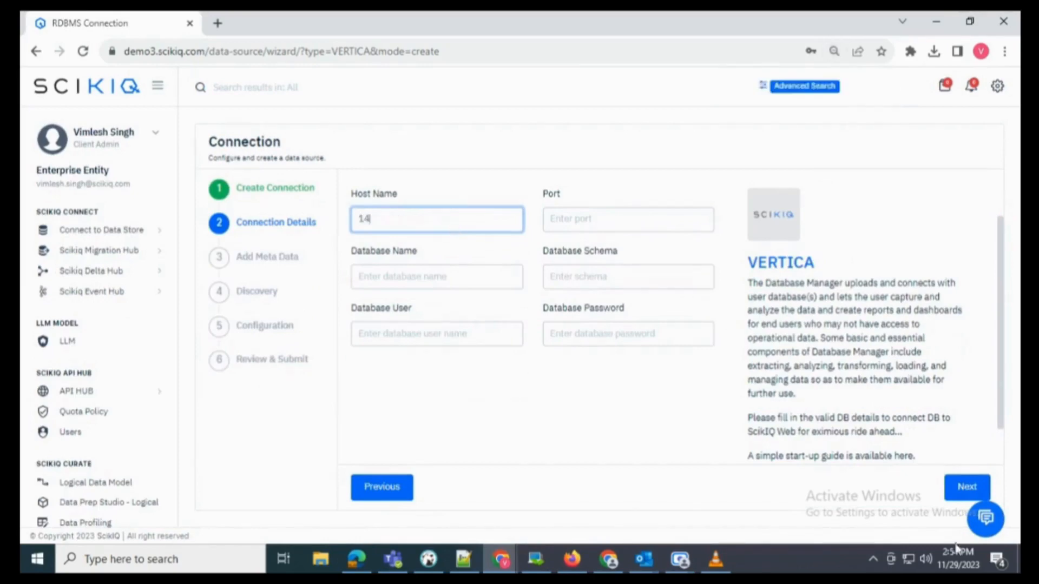
text(.97.185.148)
click(602, 216)
text(5433)
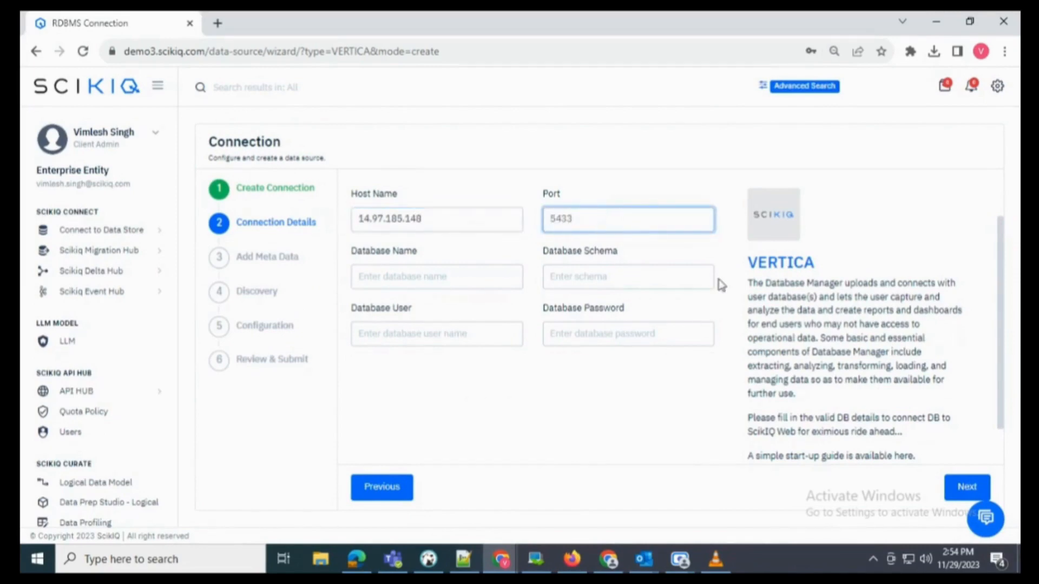
key(Tab)
text(scik)
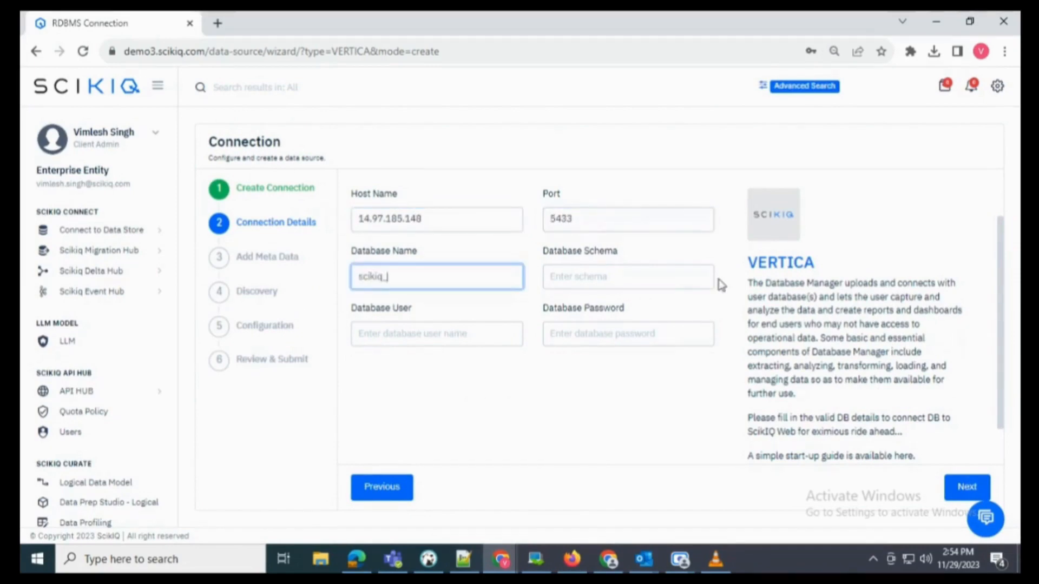
text(Logistics)
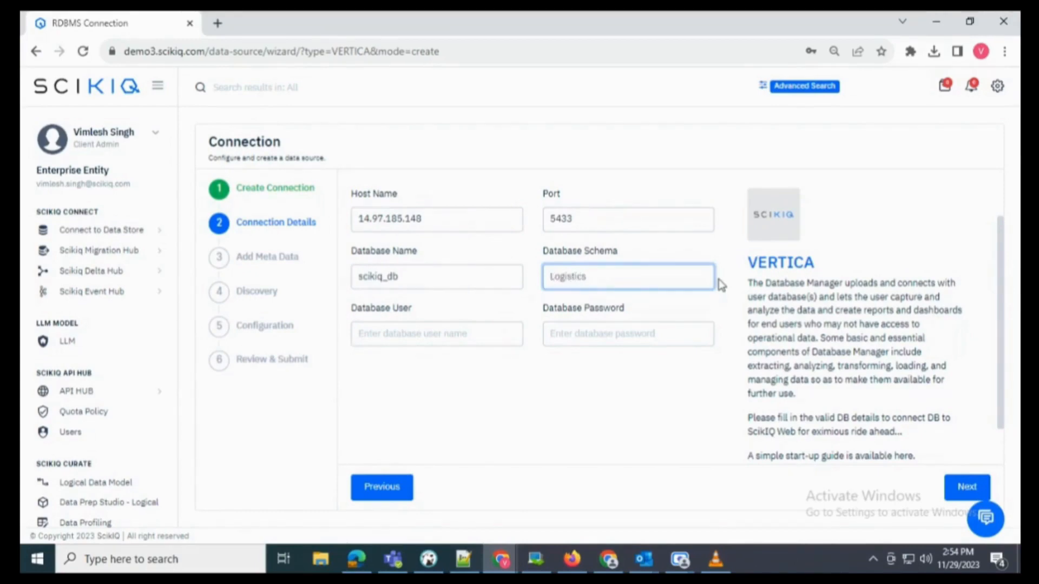
click(447, 333)
text(scikiq)
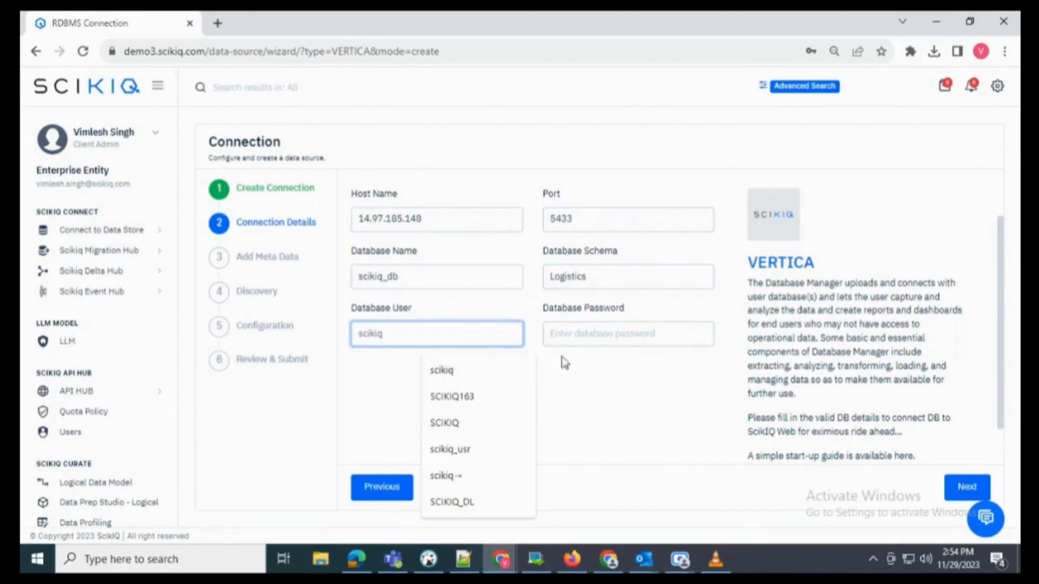
click(591, 336)
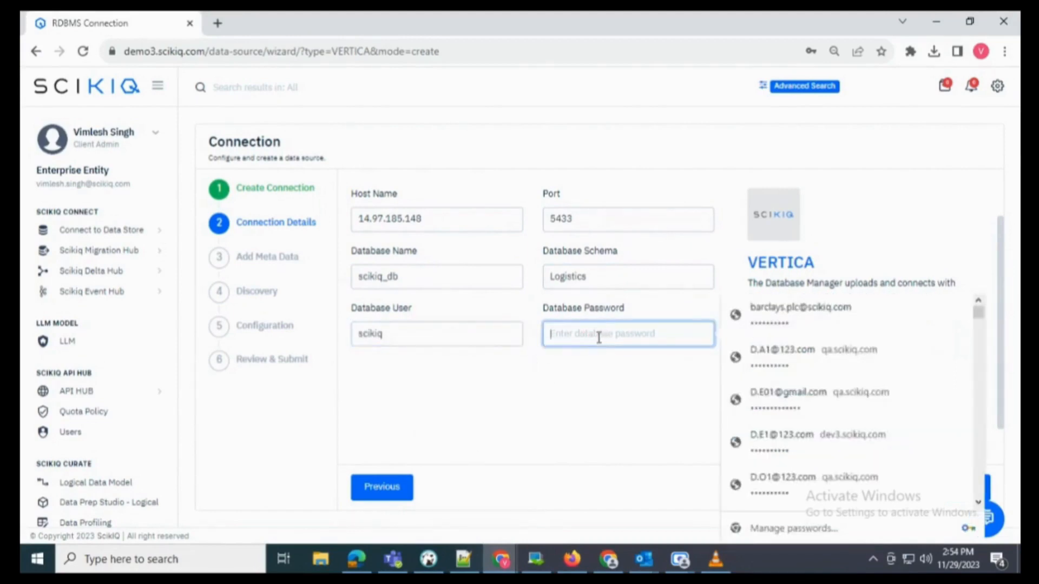
text(•••••••)
click(577, 384)
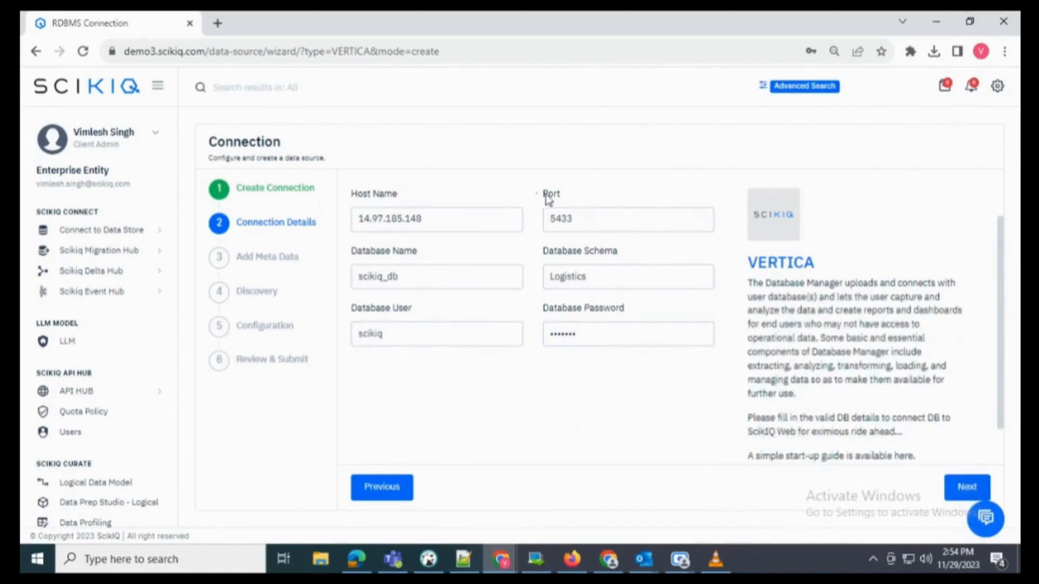
scroll(767, 447, down, 1)
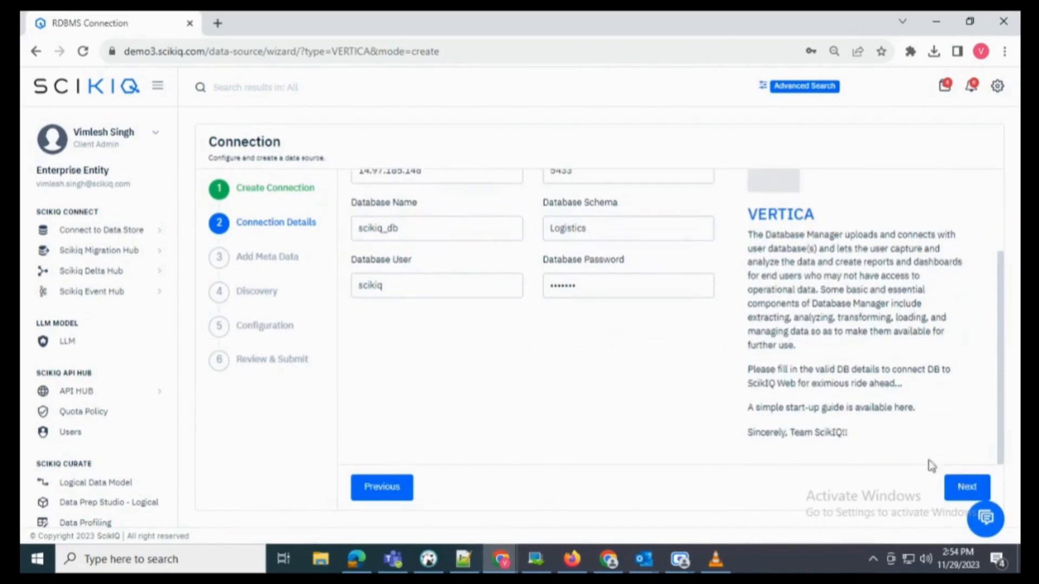
- Set the catalogue to Enterprise Data Catalogue and choose the business and technical owners
click(966, 486)
click(388, 272)
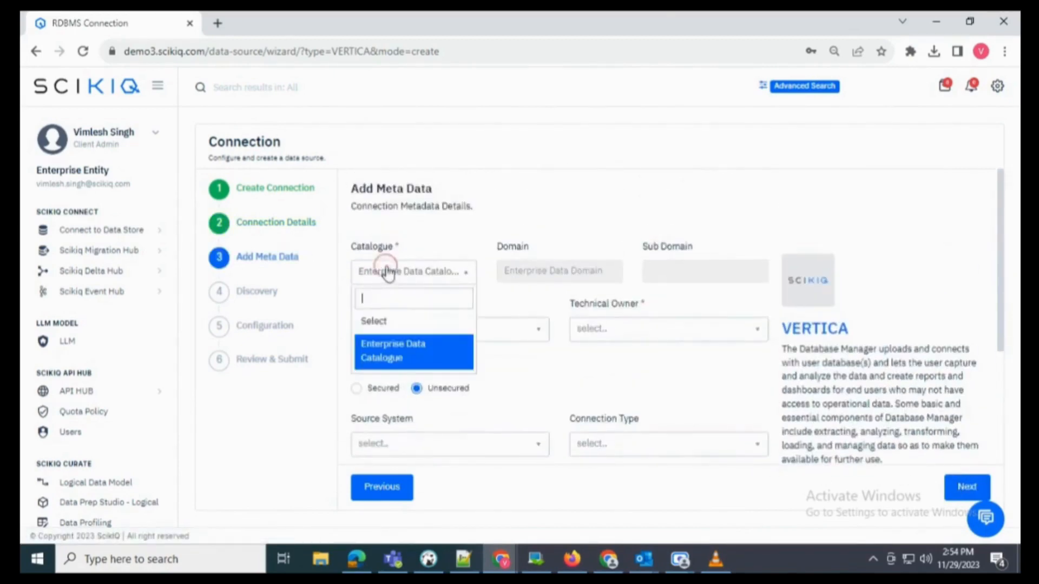
click(403, 351)
click(415, 331)
click(416, 330)
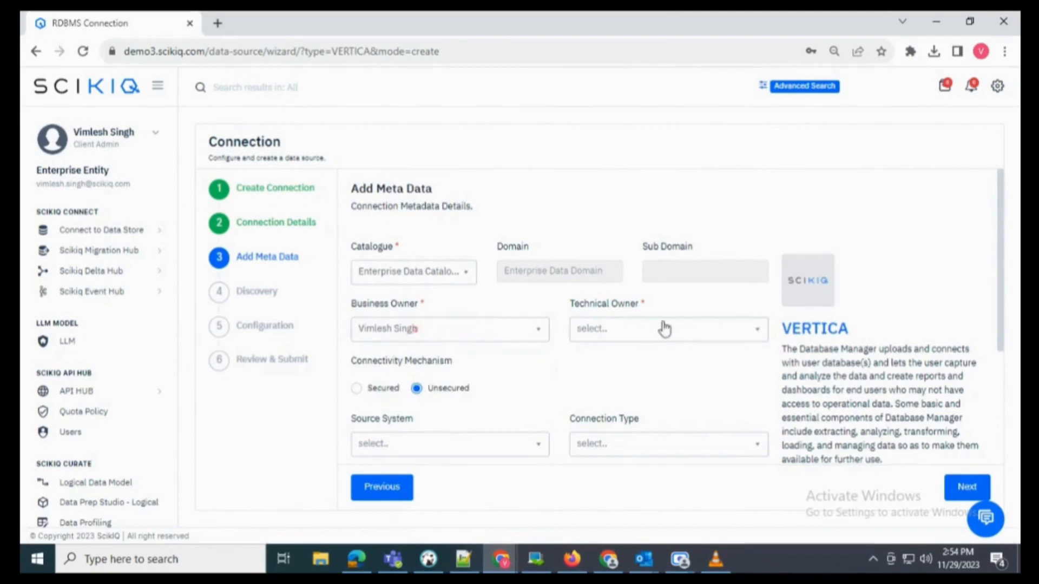
click(665, 329)
click(622, 355)
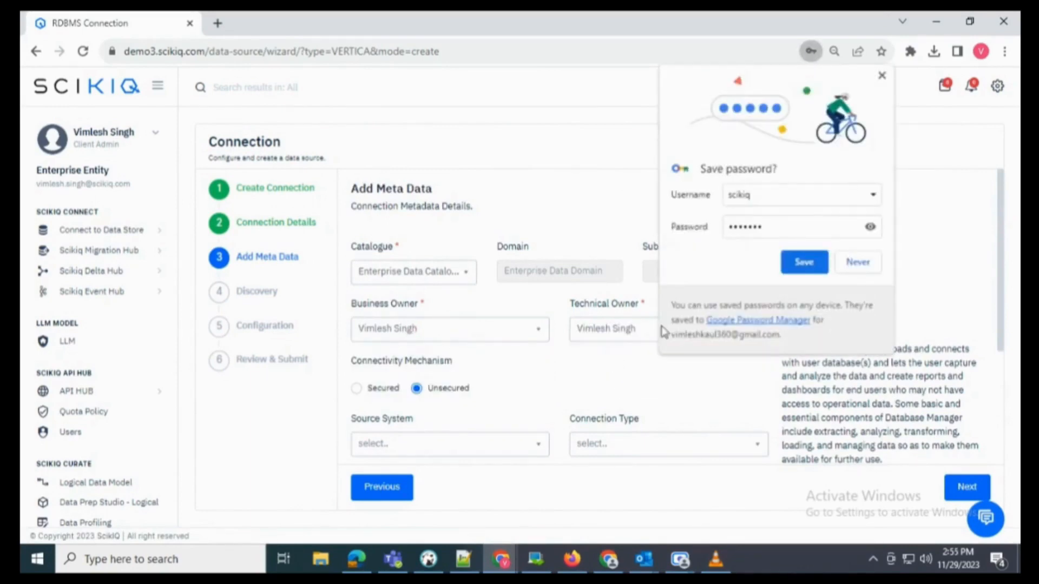
click(881, 76)
- Set source system Internal, connection type Source System and service type PROD
scroll(459, 299, down, 3)
click(460, 300)
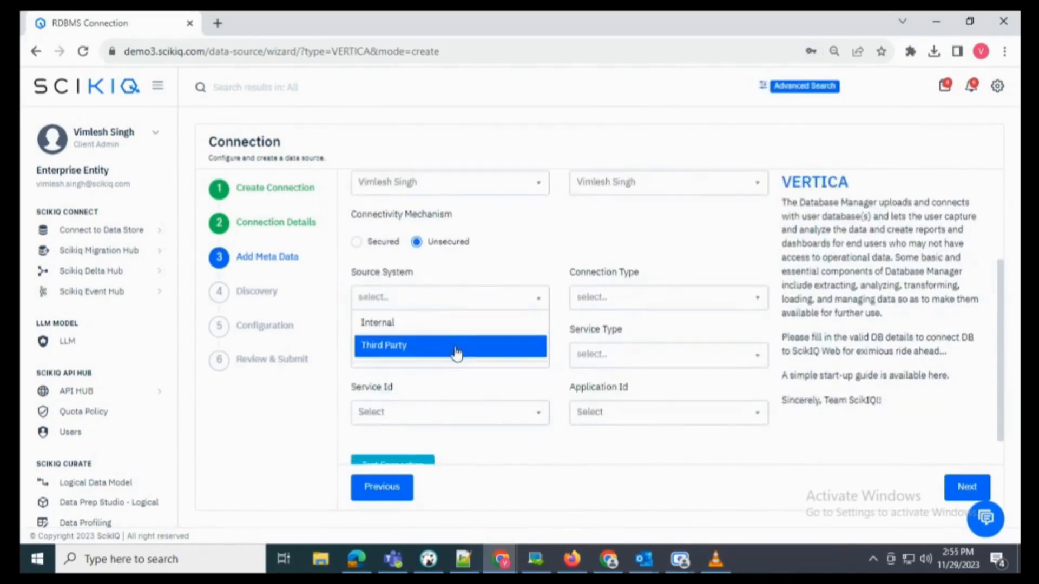
click(452, 323)
click(580, 297)
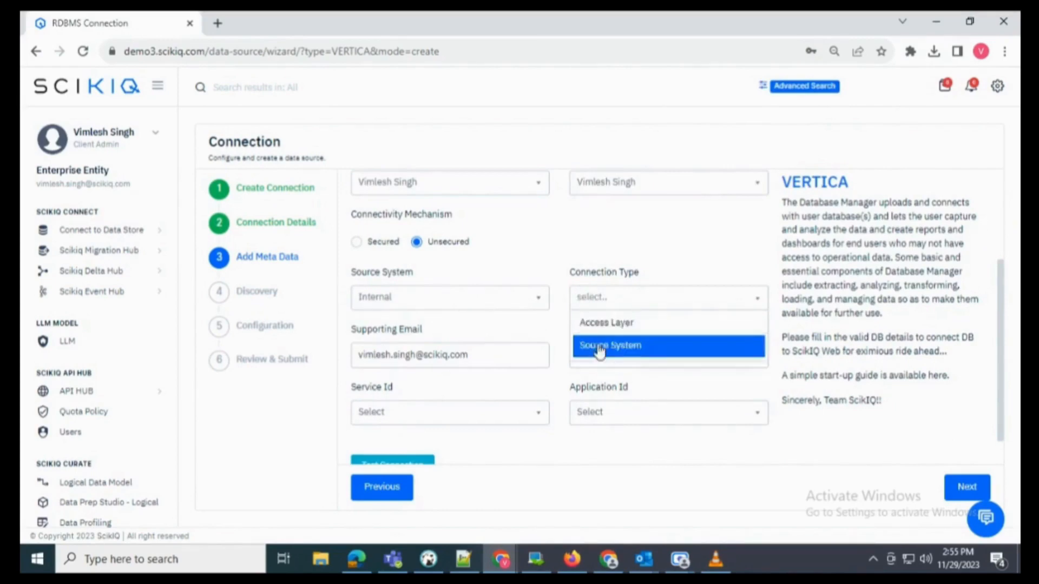
click(599, 351)
click(598, 358)
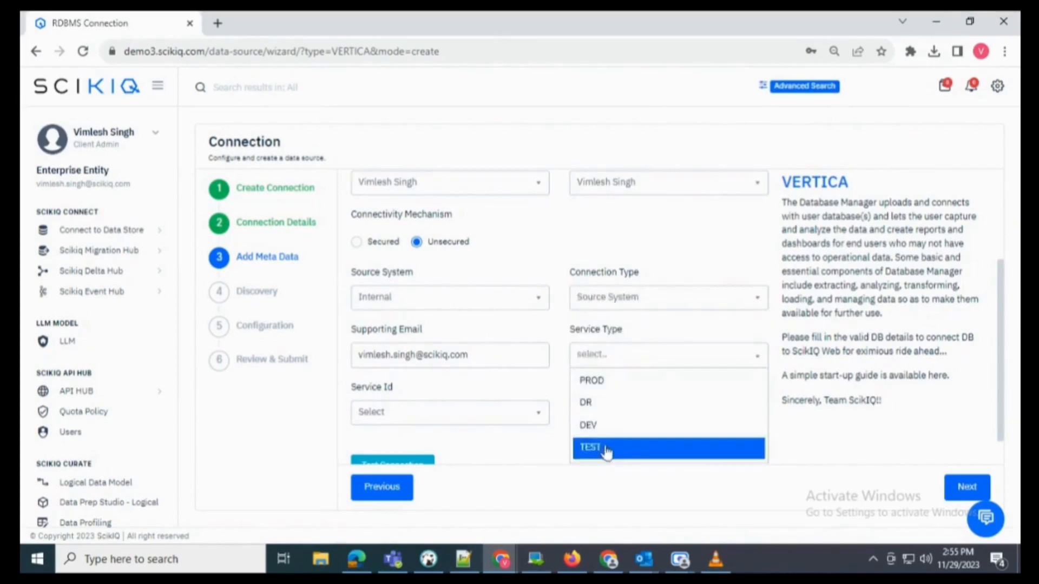
click(591, 381)
- Test the Vertica connection, confirm it succeeds and advance to Discovery
scroll(587, 388, down, 1)
click(370, 427)
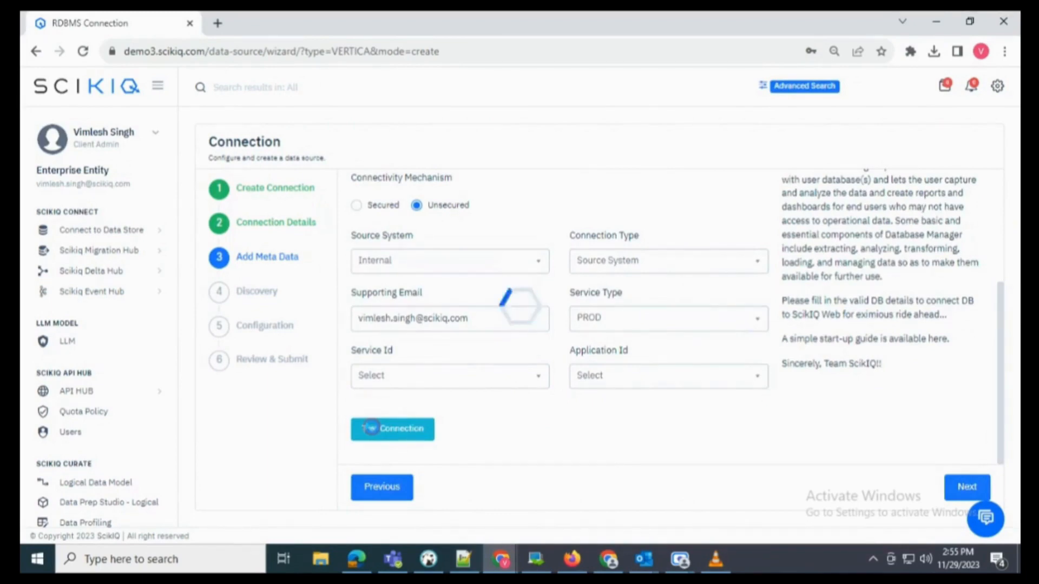
drag(953, 518, 799, 527)
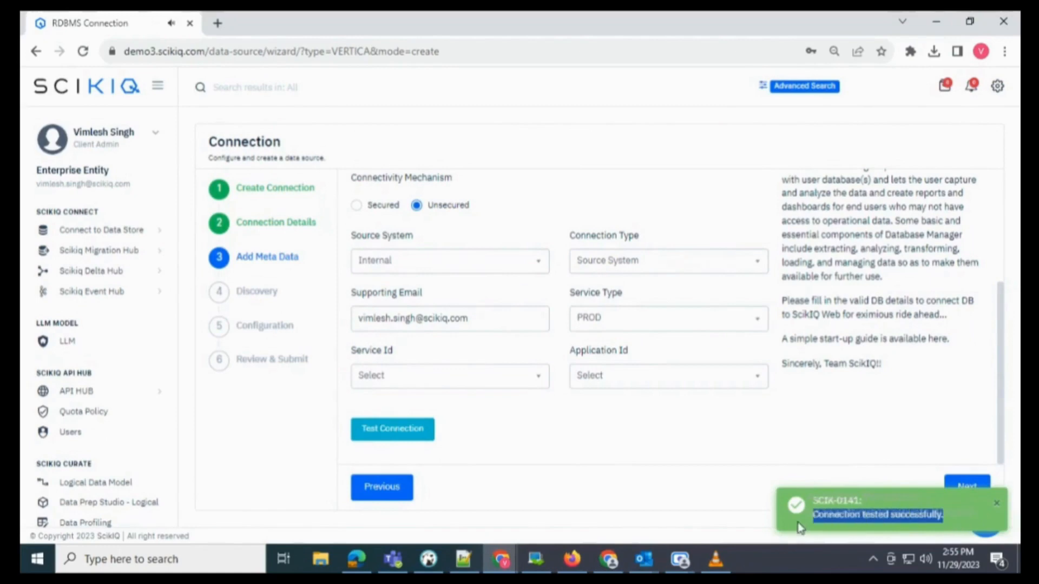
click(959, 488)
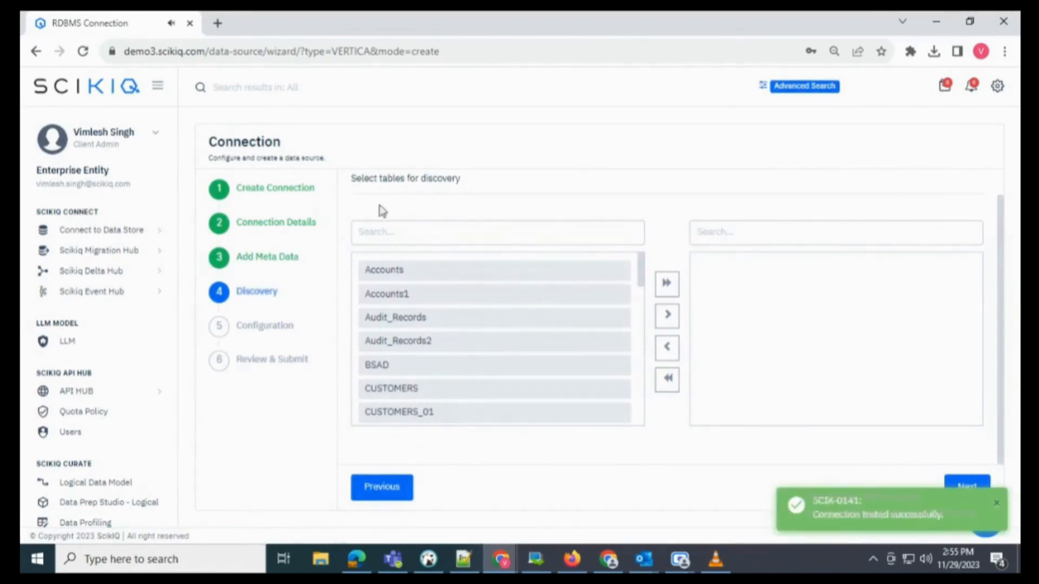
- Scroll the discovered tables and move the Customer table into the selection
scroll(379, 205, up, 1)
drag(406, 189, 349, 221)
click(418, 190)
scroll(445, 325, down, 10)
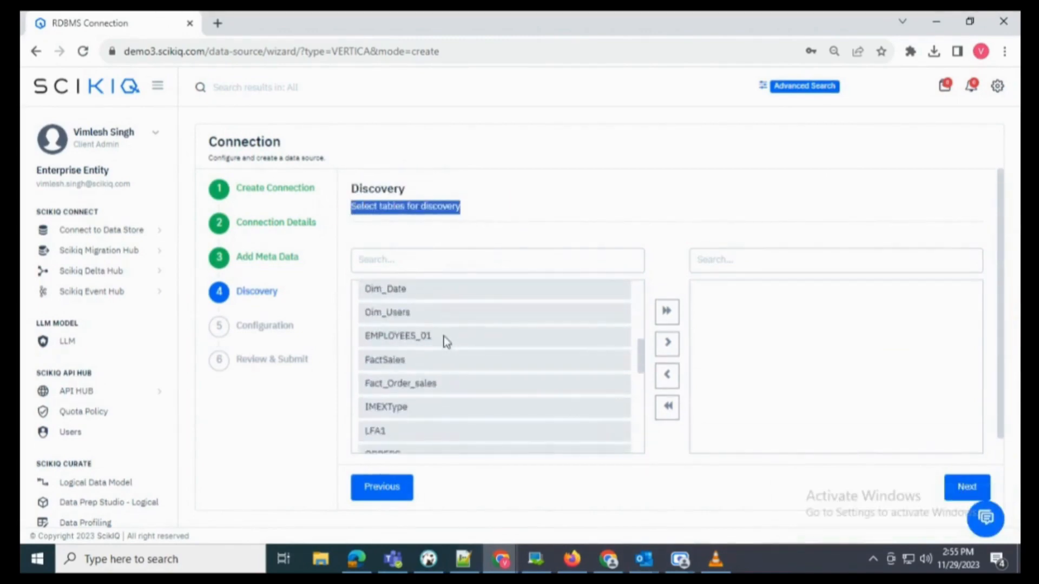
scroll(451, 368, up, 5)
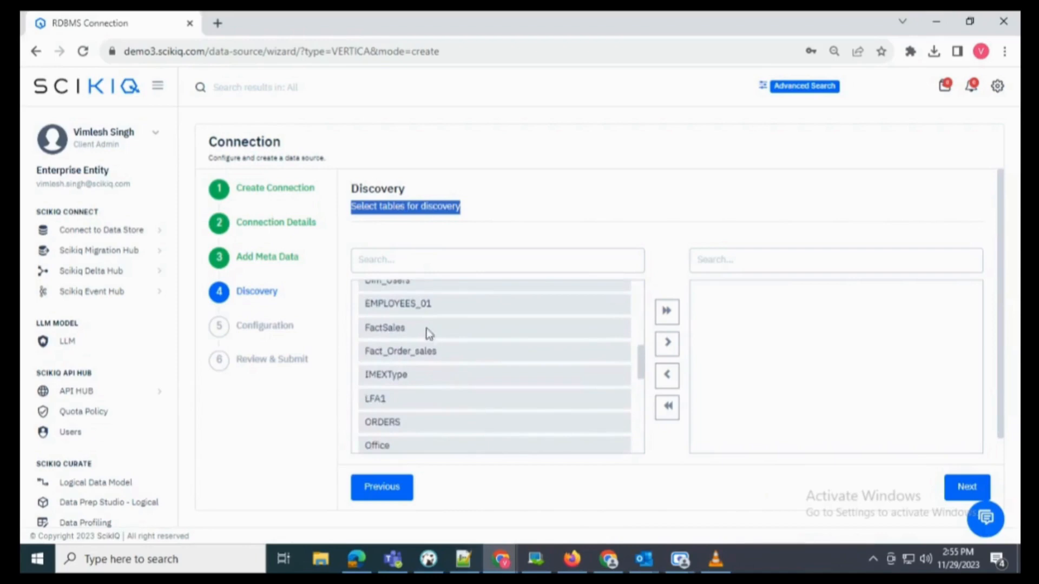
scroll(432, 352, up, 5)
drag(410, 434, 898, 322)
- Pass through the Configuration step to Review & Submit
click(965, 489)
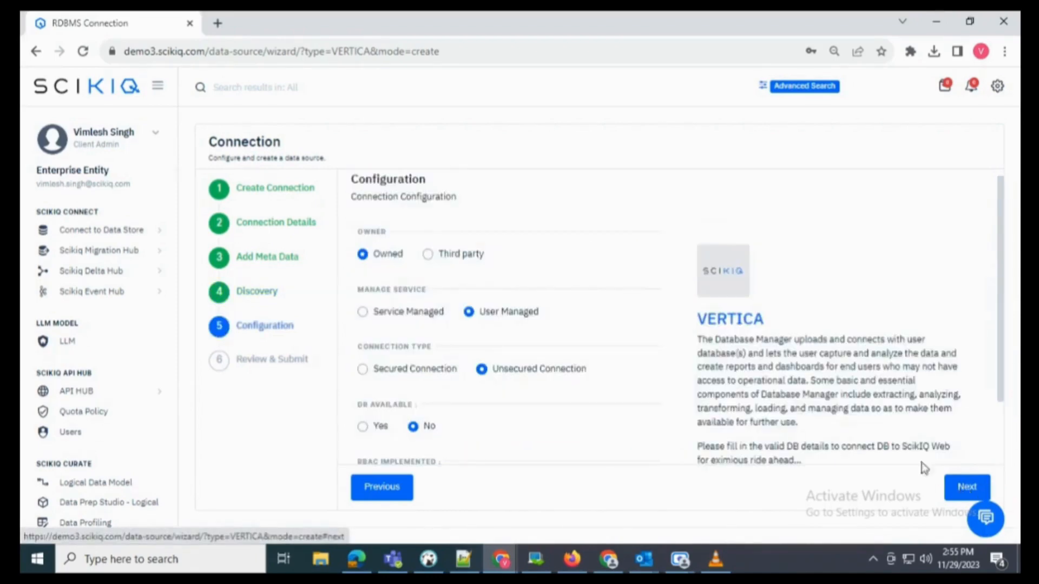
drag(352, 196, 454, 196)
scroll(543, 225, down, 2)
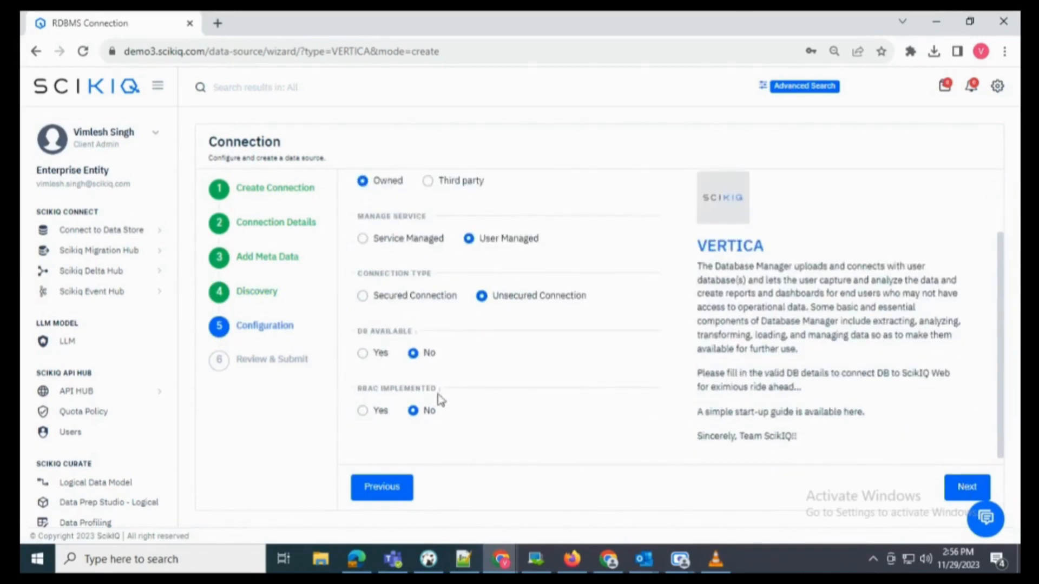
click(952, 497)
- Name the connection 'Logistics Warehouse' and use the same text as its description
triple_click(470, 210)
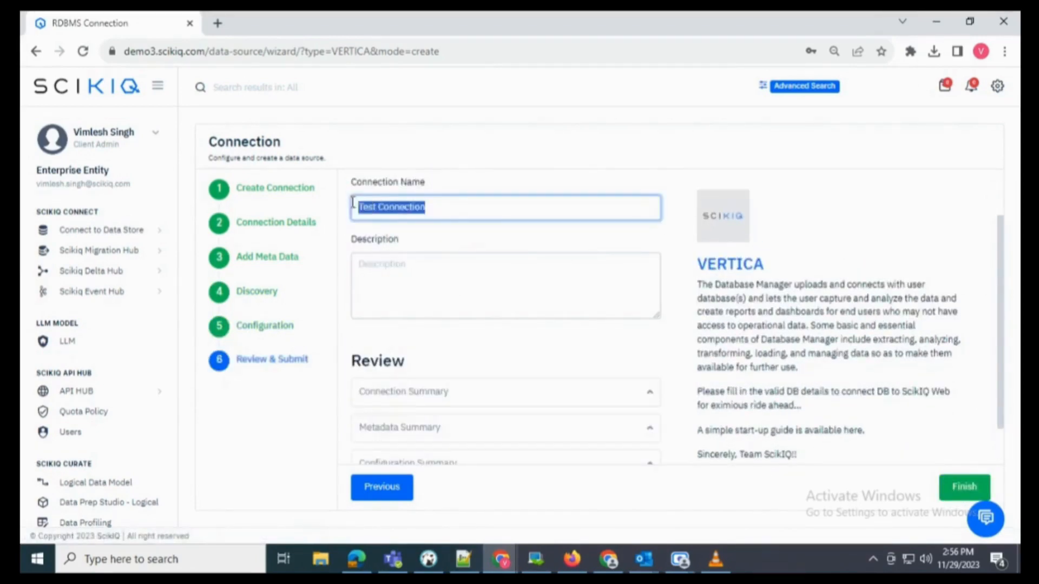
key(BackSpace)
text(Logistics Warehouse)
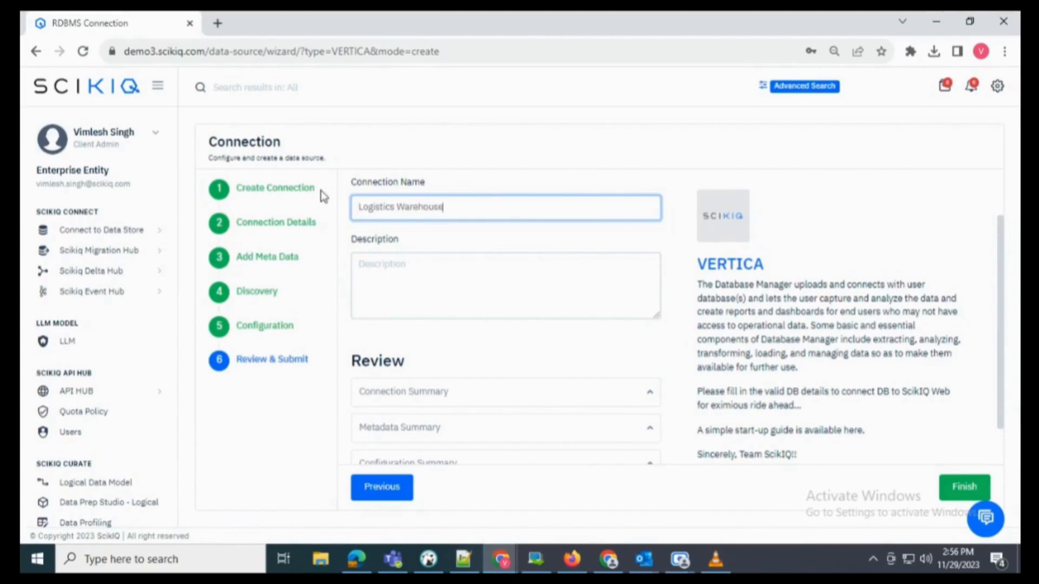
key(ctrl+a)
key(ctrl+c)
key(Tab)
key(ctrl+v)
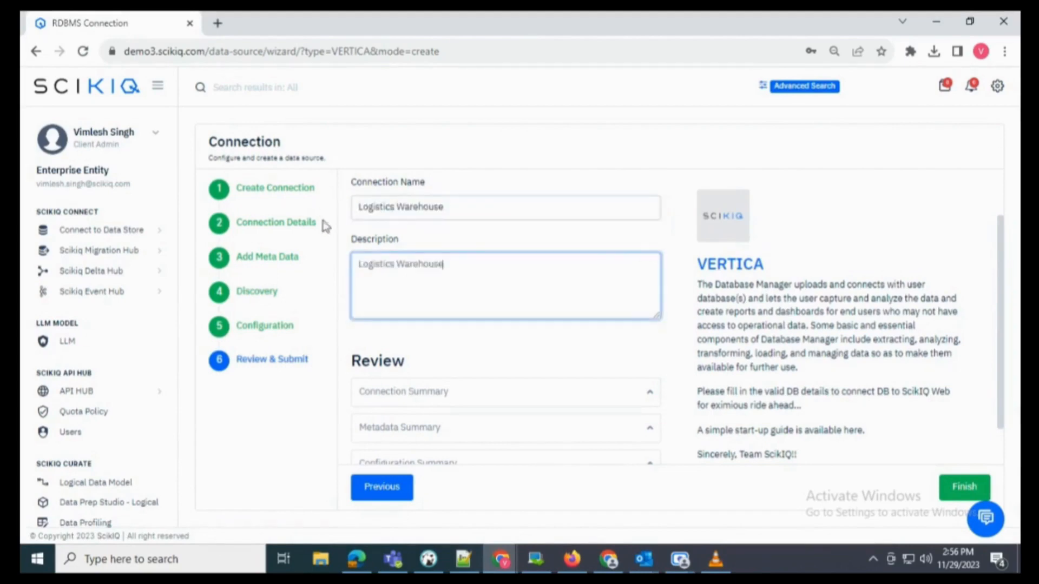
- Expand the connection, metadata and configuration summaries, then submit the connection
scroll(543, 267, down, 1)
click(460, 349)
scroll(444, 303, down, 3)
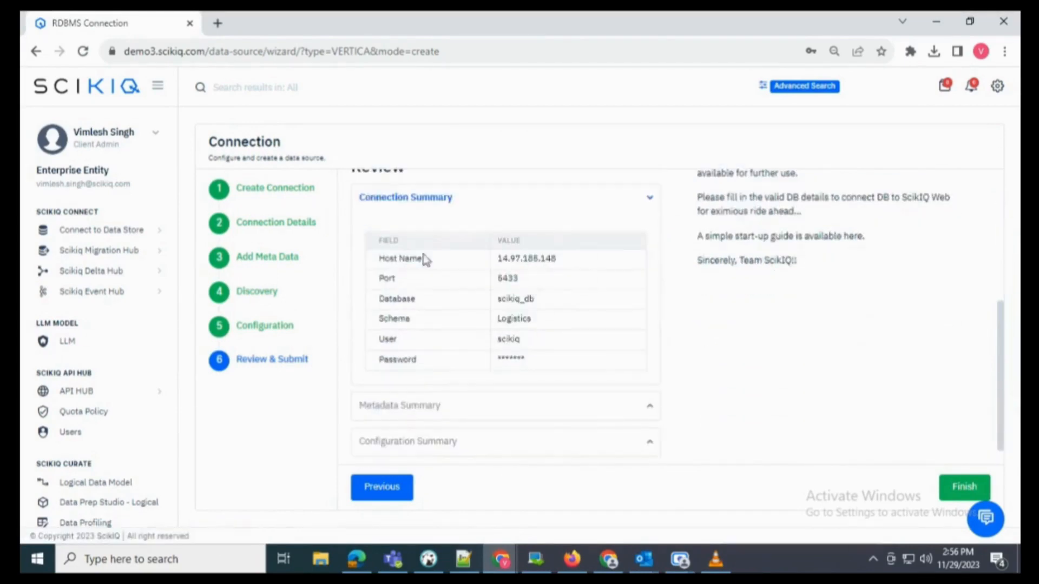
scroll(528, 346, down, 1)
click(529, 378)
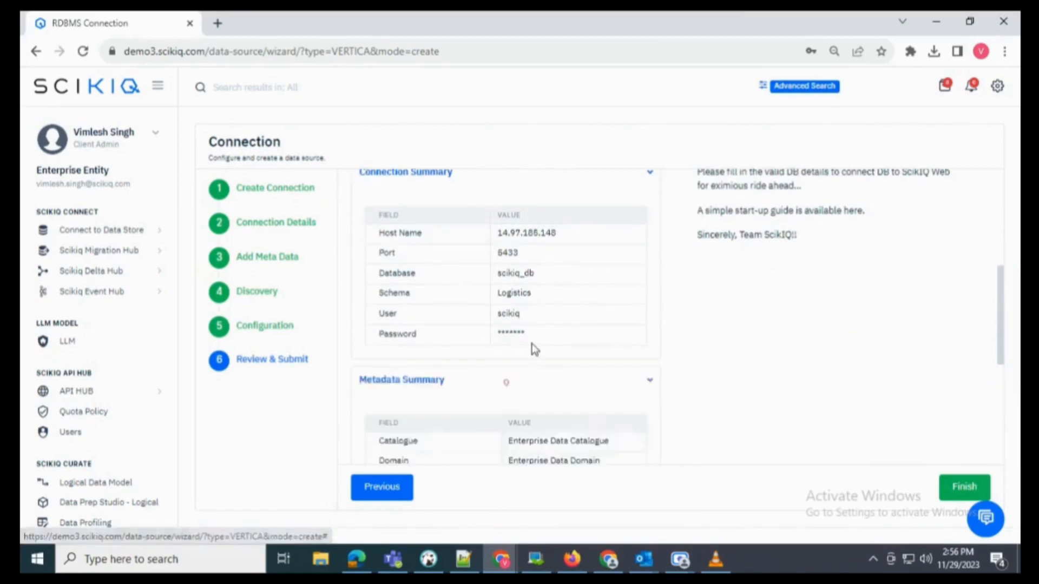
scroll(531, 346, down, 5)
scroll(534, 411, down, 2)
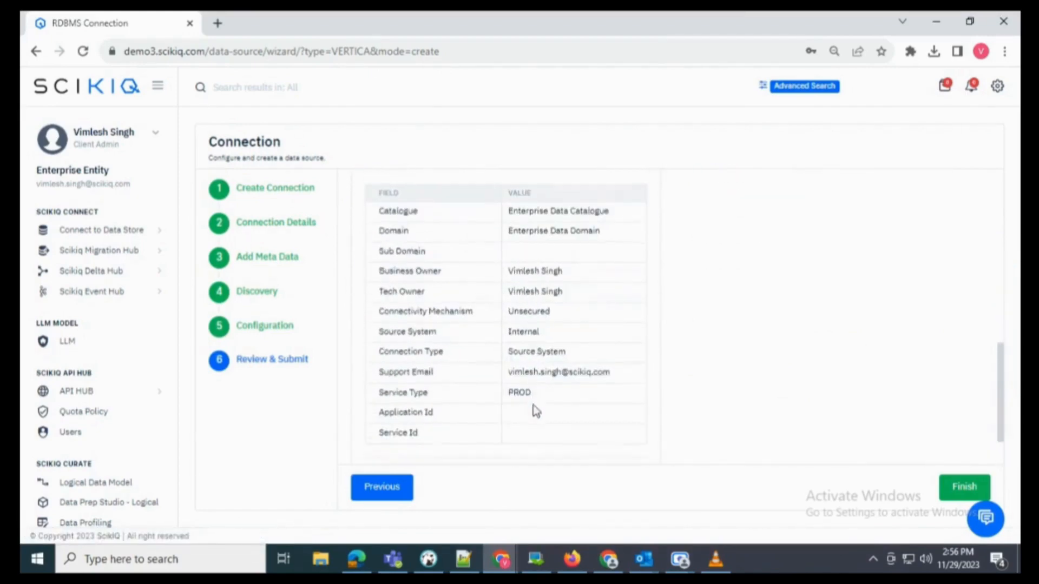
click(524, 420)
scroll(535, 361, down, 3)
scroll(750, 443, up, 5)
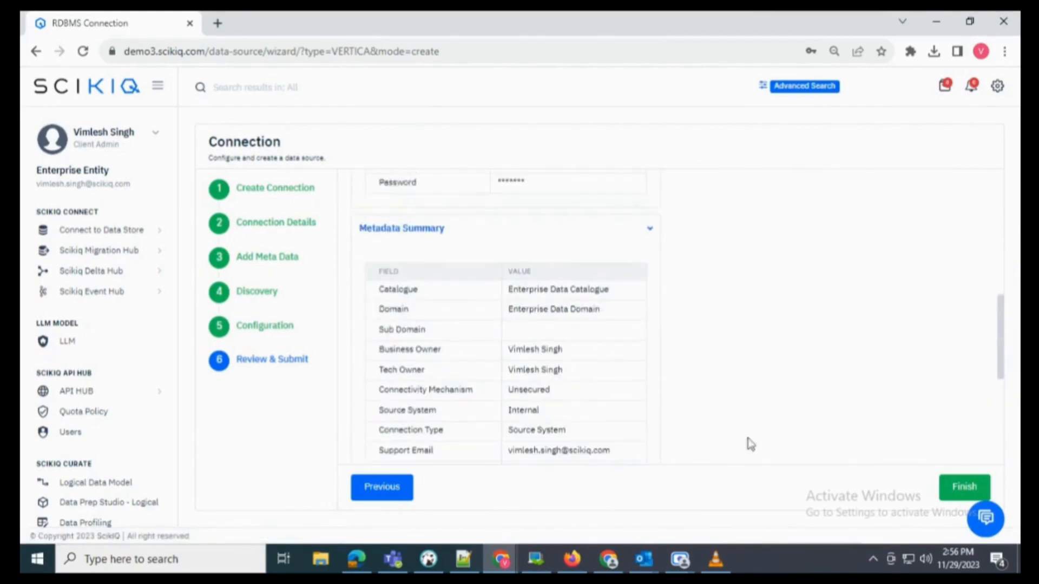
click(962, 489)
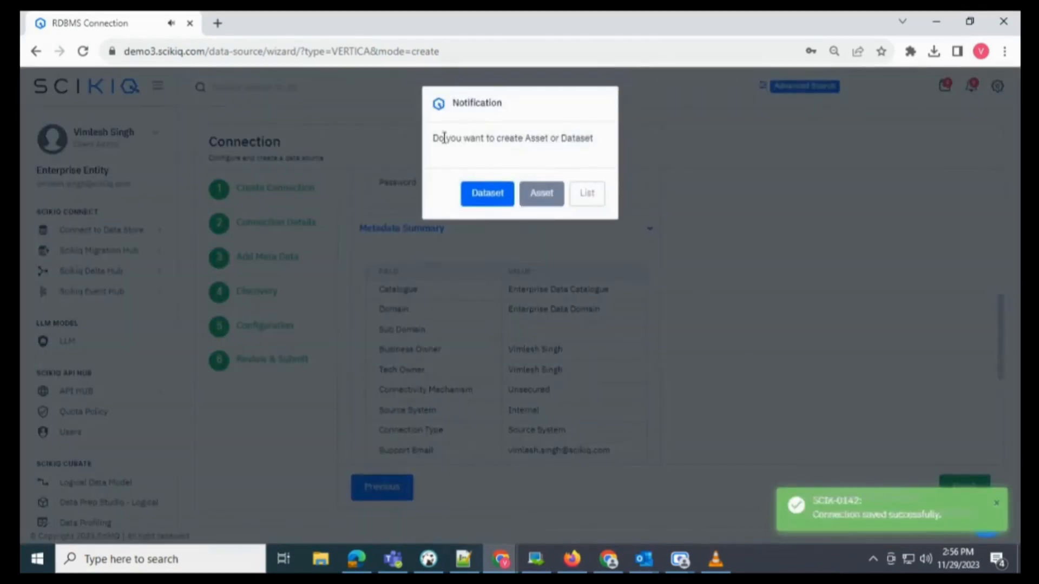
- Skip asset creation and inspect Logistics Warehouse's Discovery and Endpoint Tested columns in the data source list
drag(432, 138, 582, 140)
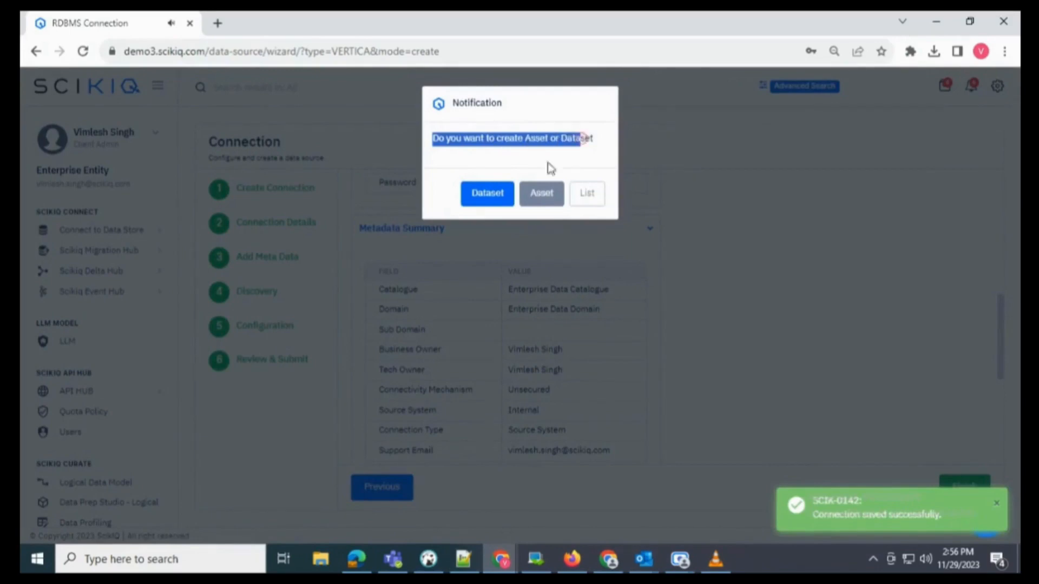
click(594, 199)
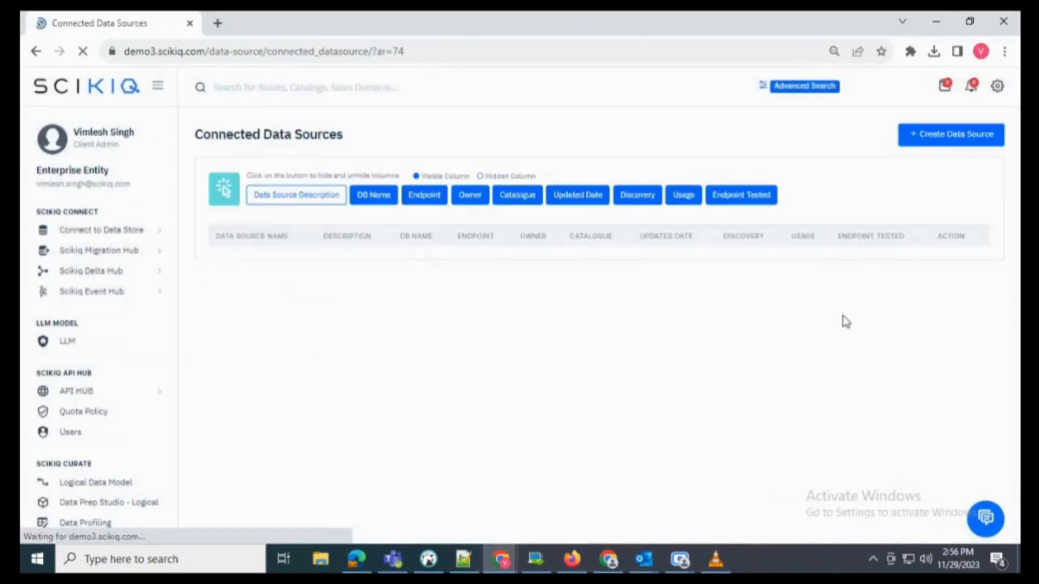
drag(503, 326, 457, 342)
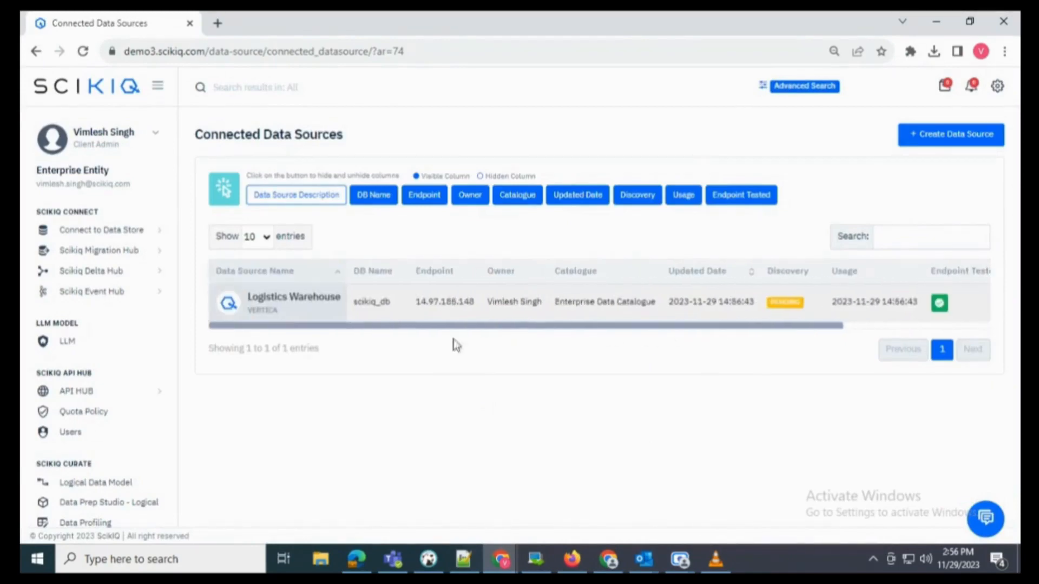
click(147, 232)
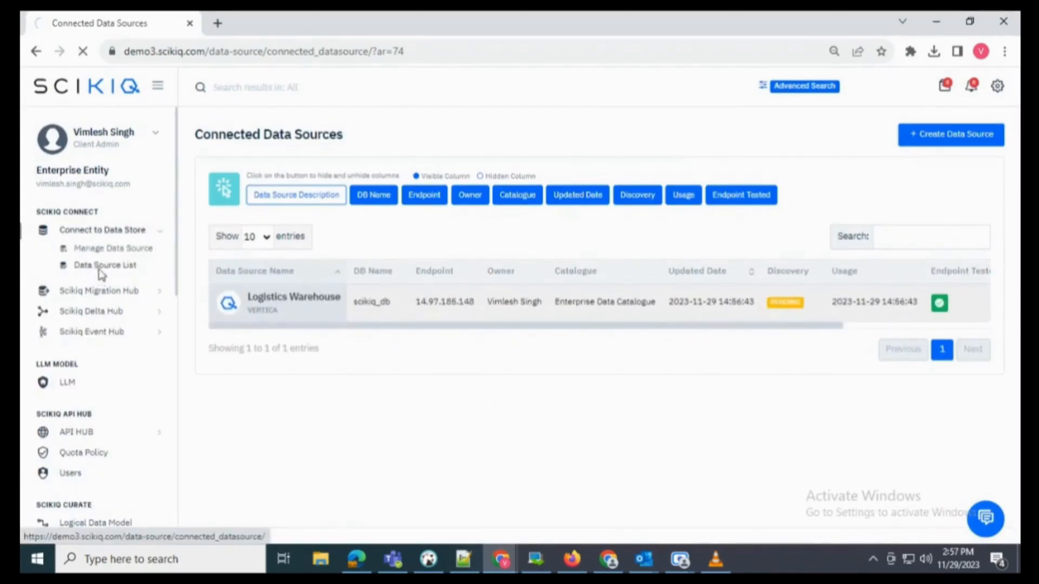
drag(326, 326, 614, 327)
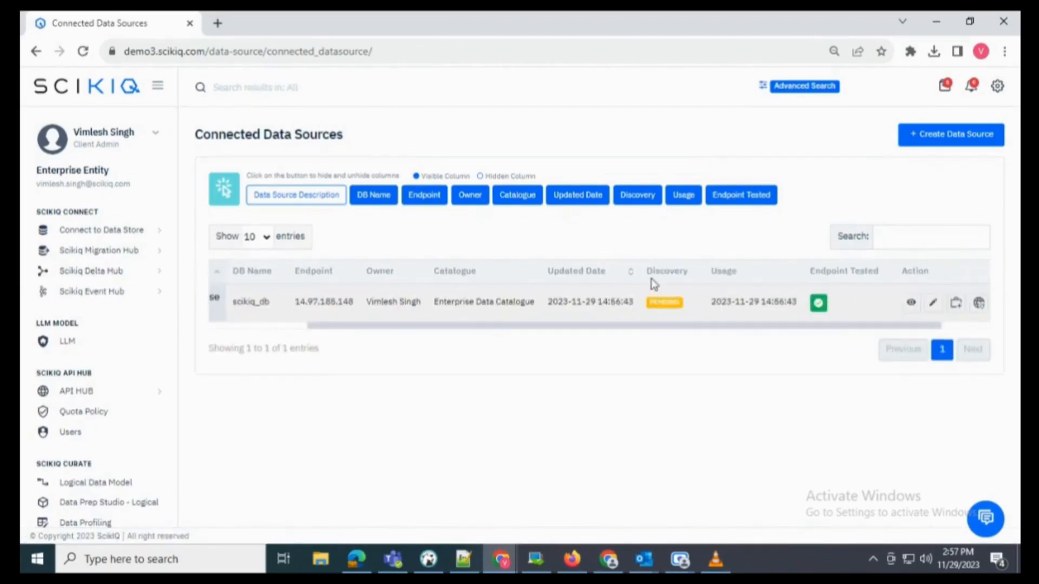
double_click(652, 281)
drag(695, 327, 533, 333)
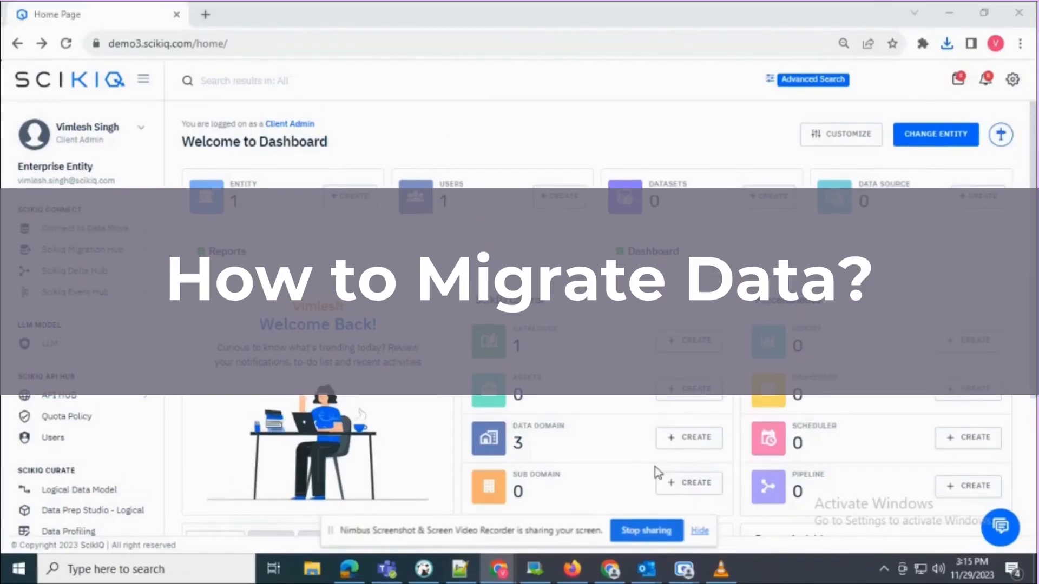
- Open the Data Migration wizard and move past its welcome step
drag(74, 131, 134, 132)
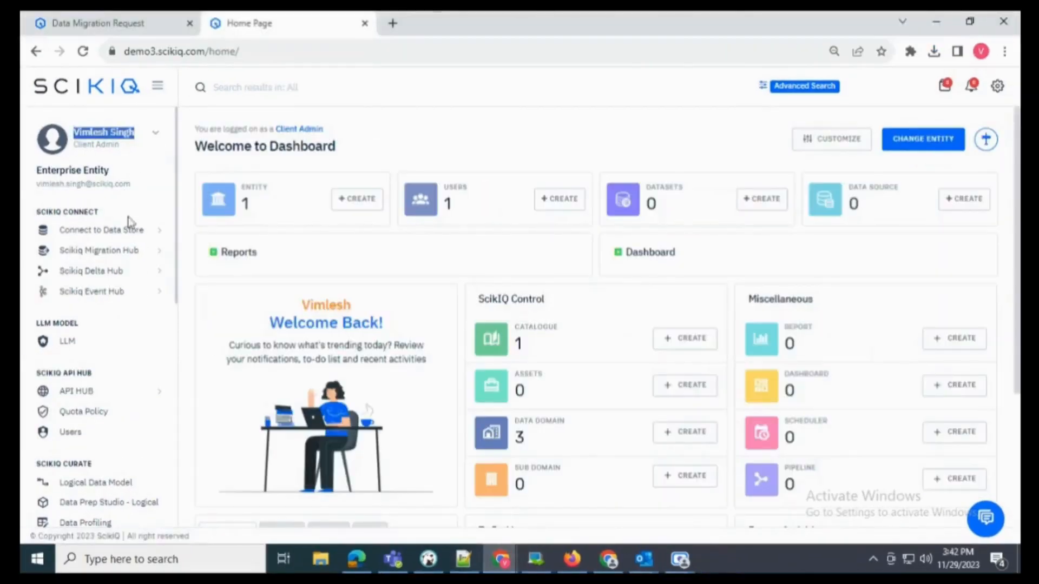
scroll(130, 222, down, 2)
click(108, 176)
click(102, 196)
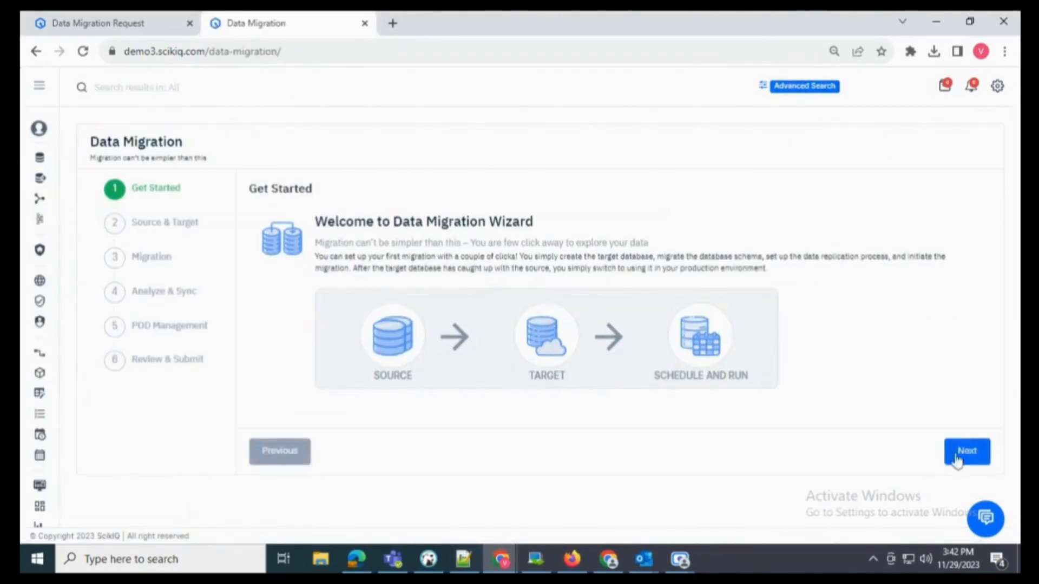
click(955, 460)
- Set the source to SQL Server 'Accounts SQL Server' and the target to SciKIQ DnA Hub 'Logistics Warehouse'
click(360, 309)
click(311, 435)
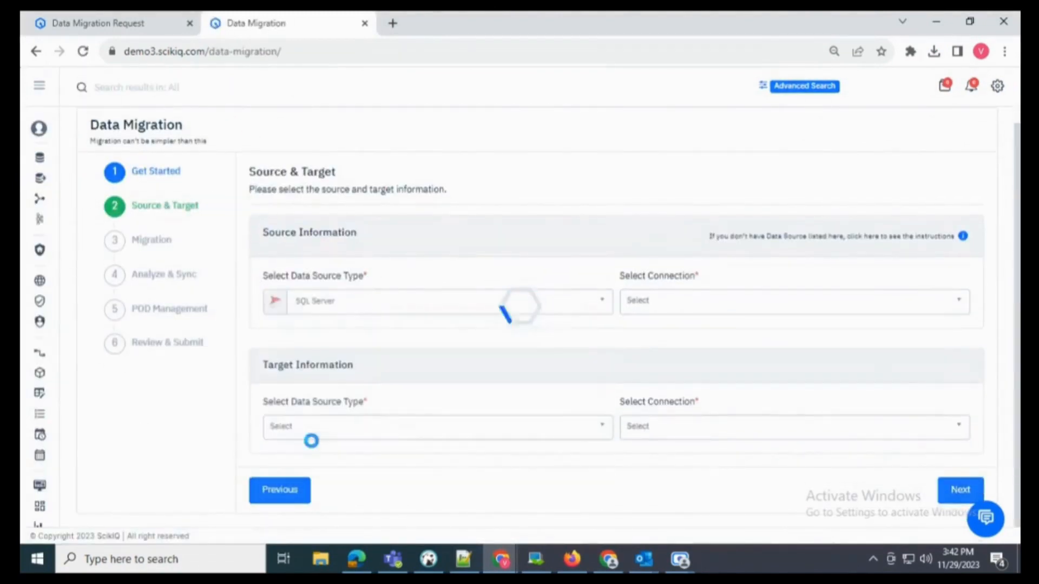
click(662, 301)
click(687, 365)
scroll(414, 388, down, 1)
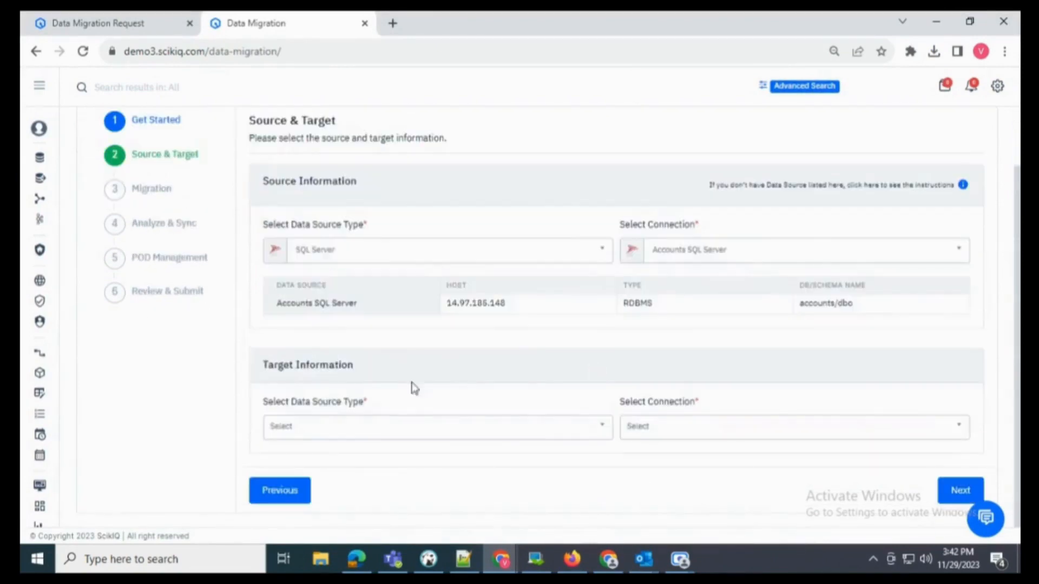
click(352, 428)
click(352, 311)
click(671, 427)
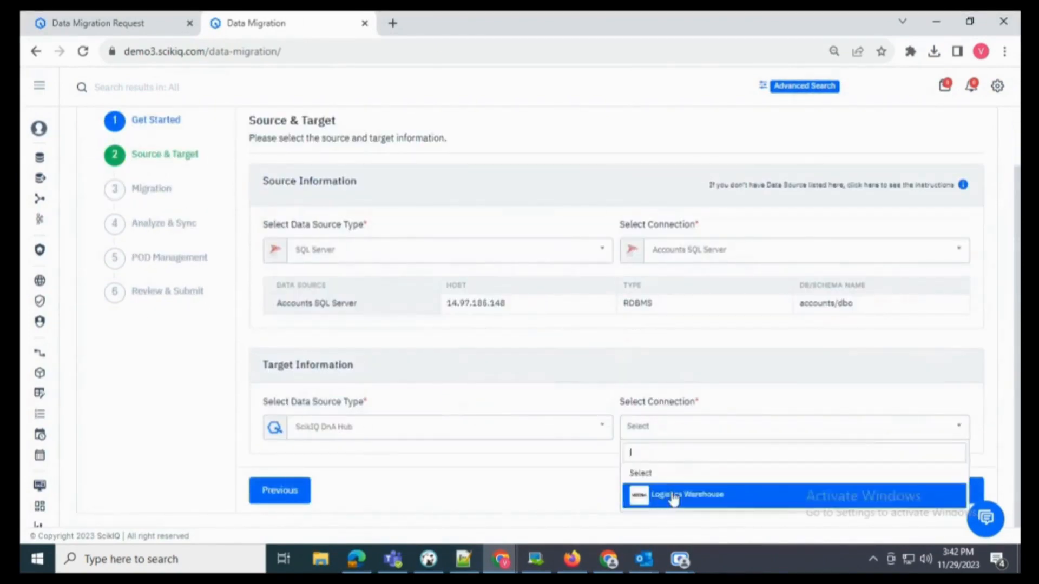
click(673, 496)
click(957, 490)
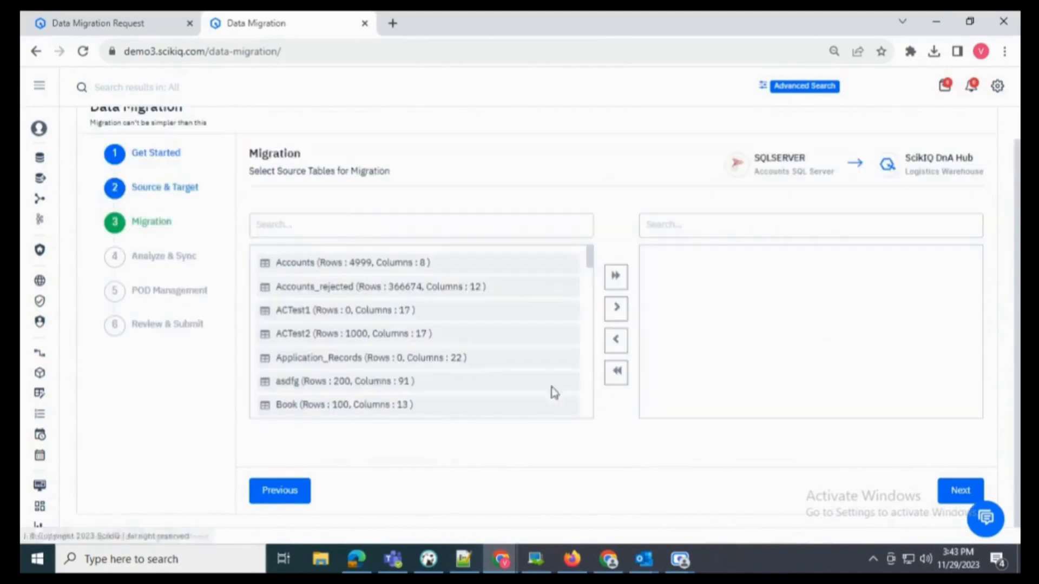
- Add the Accounts table to the migration and view its metadata in the analyze step
click(385, 262)
click(615, 307)
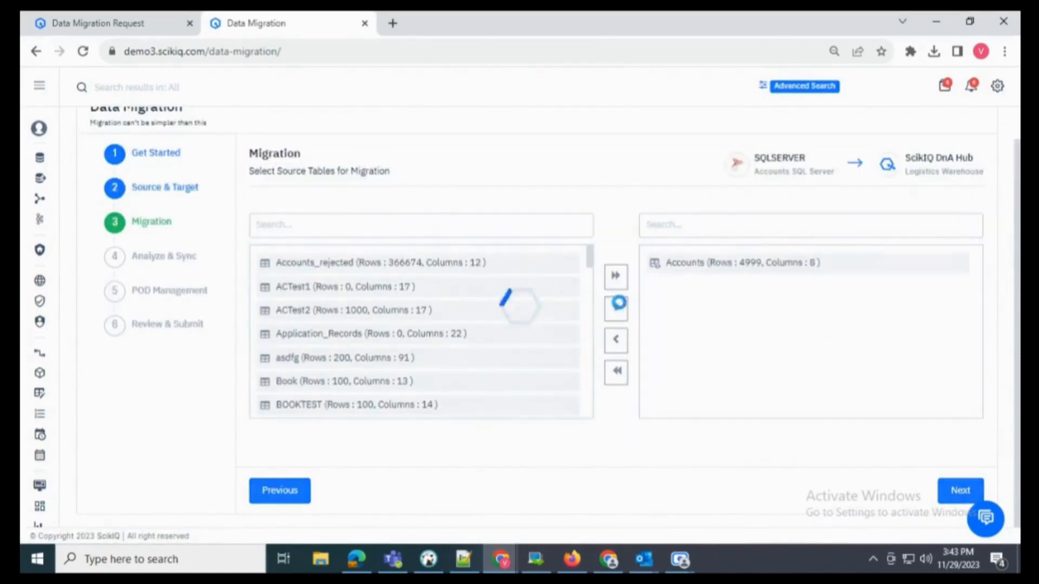
click(959, 490)
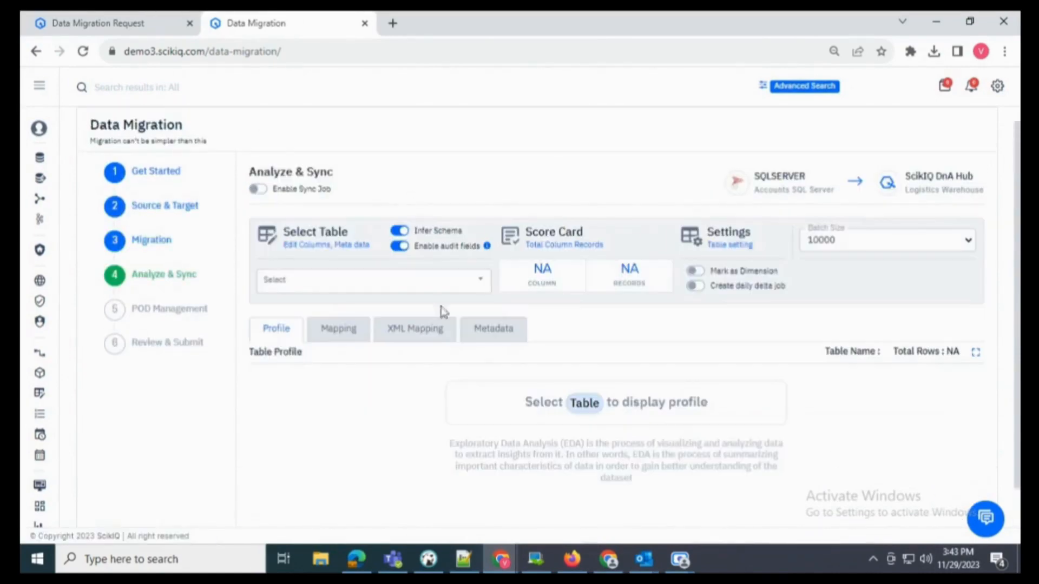
click(367, 287)
click(318, 350)
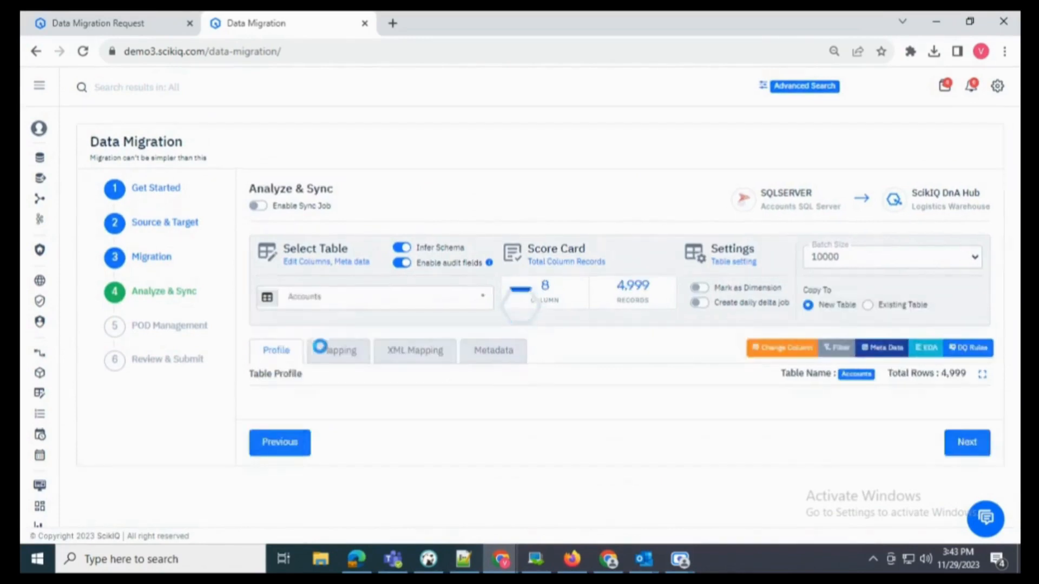
scroll(355, 346, down, 3)
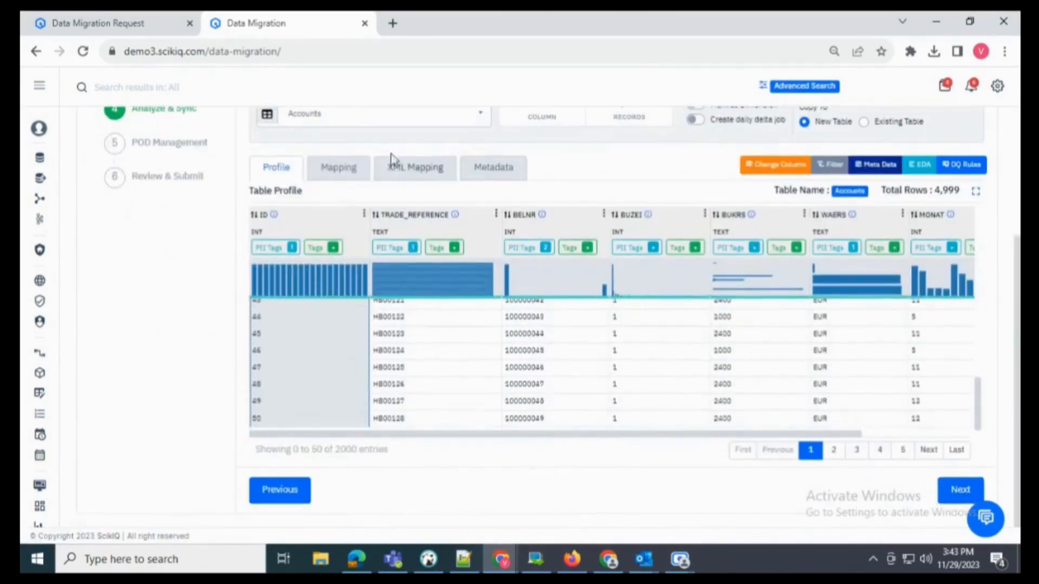
click(494, 172)
- Keep Accounts copying into a new table and advance through pod management to review
scroll(665, 289, up, 1)
click(863, 200)
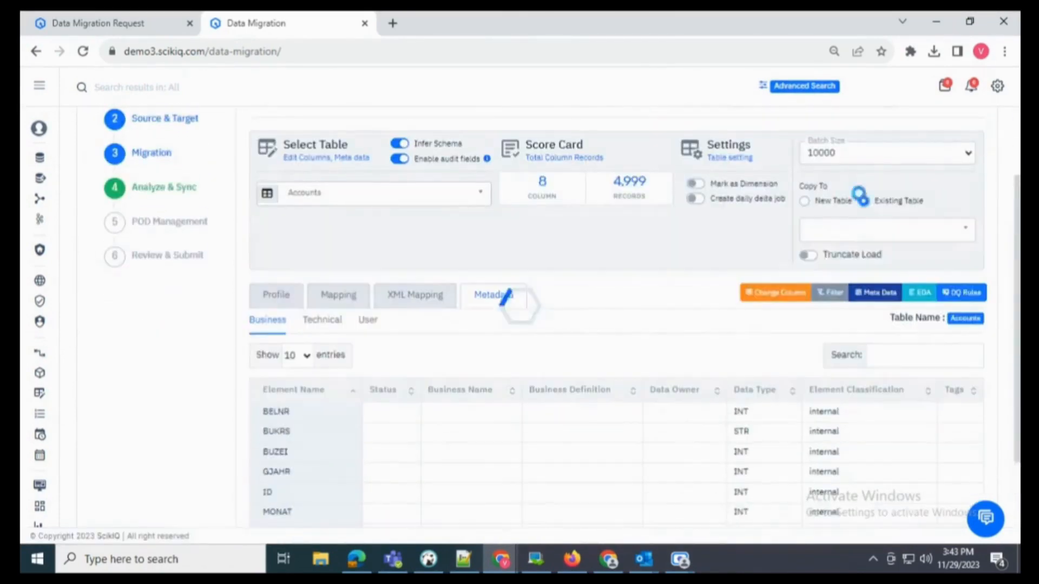
click(840, 226)
click(804, 201)
scroll(972, 408, down, 2)
click(958, 491)
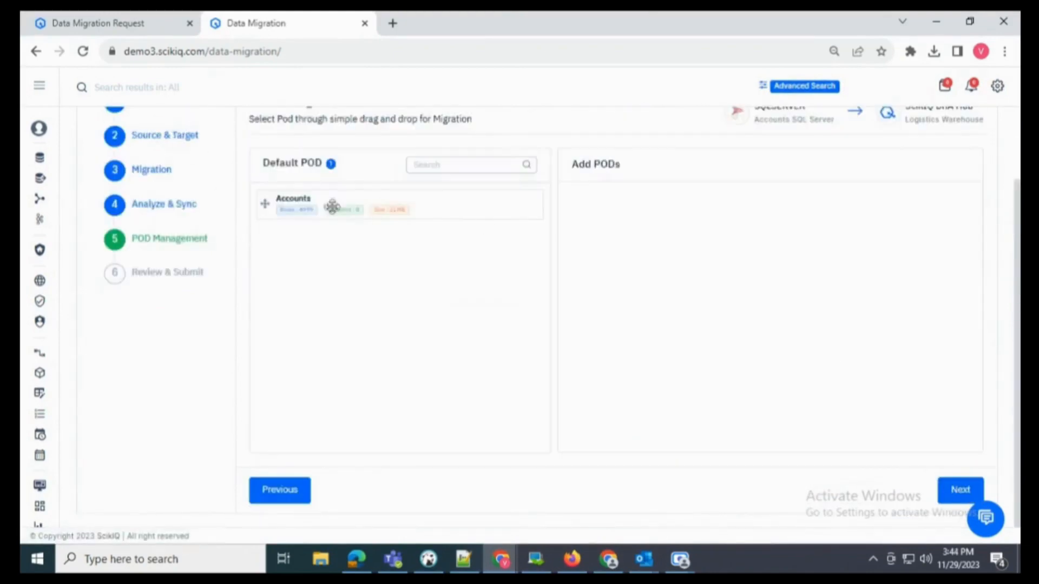
click(957, 491)
- Name the task 'Accounts Table Migration', reuse it as the description, and submit the job
scroll(487, 206, up, 1)
click(368, 263)
text(Accounts)
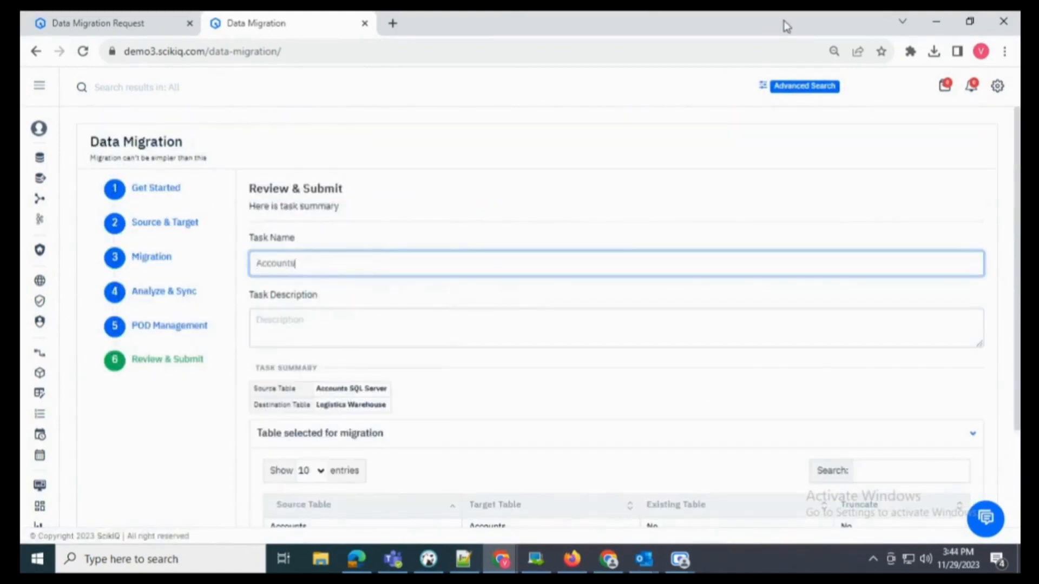
text( Table Migration)
key(ctrl+a)
key(ctrl+c)
scroll(487, 217, down, 3)
click(371, 173)
key(ctrl+v)
click(313, 395)
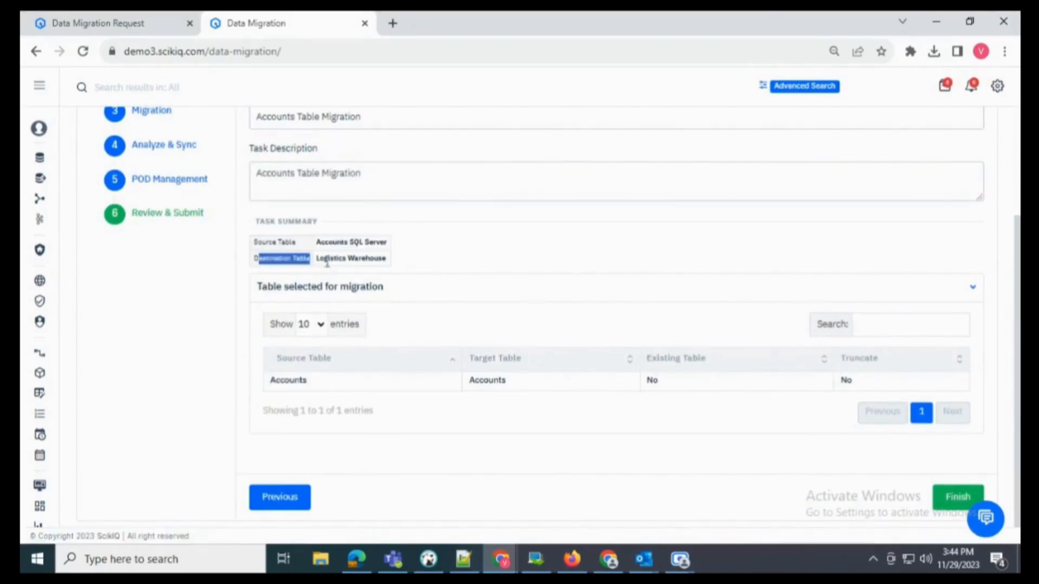
click(962, 510)
drag(459, 190, 569, 215)
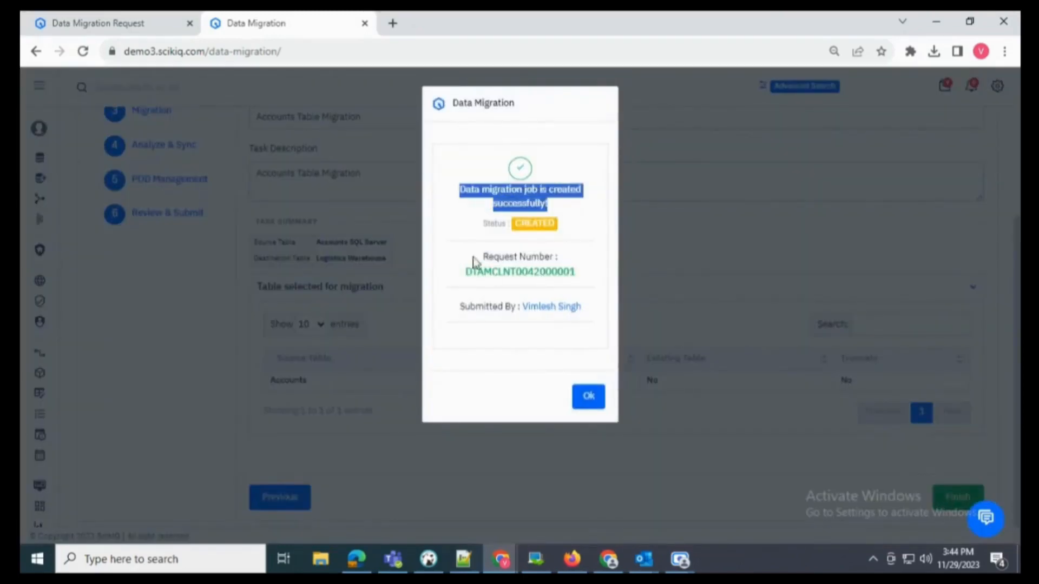
- Dismiss the success dialog, run the new Accounts migration request and refresh its progress details
drag(476, 262, 567, 274)
click(506, 307)
click(588, 396)
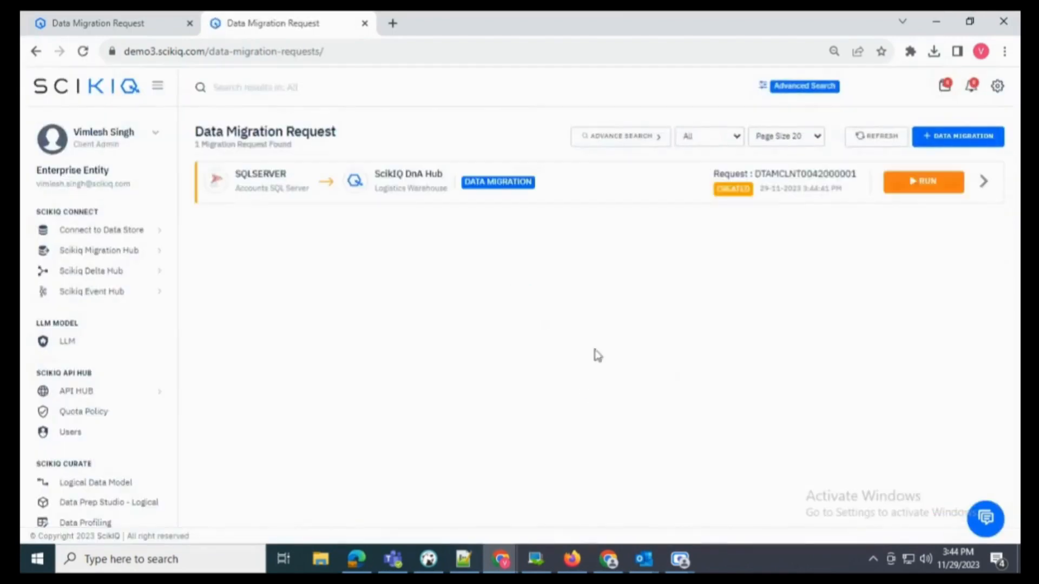
click(923, 185)
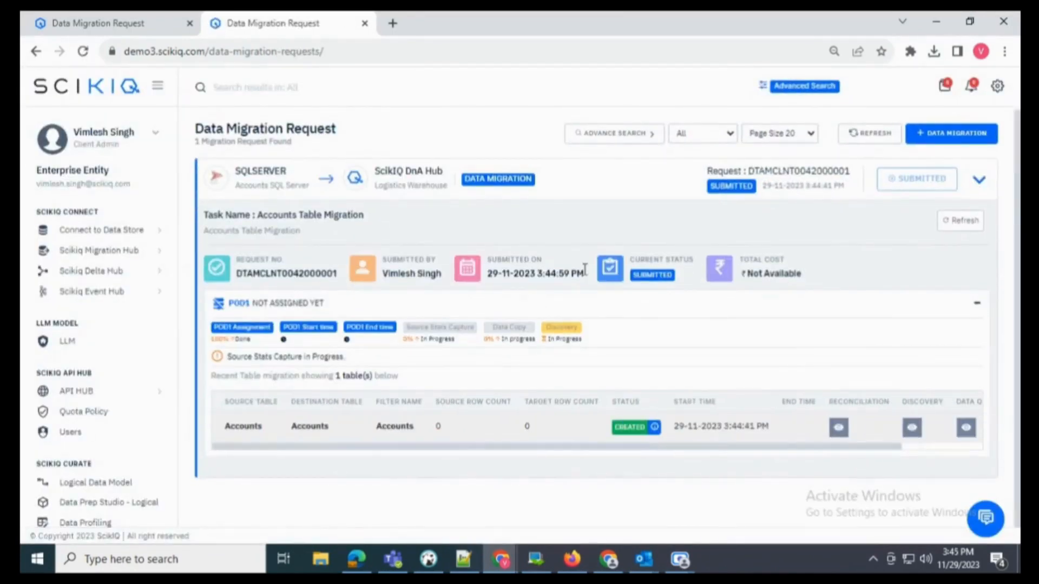
click(84, 52)
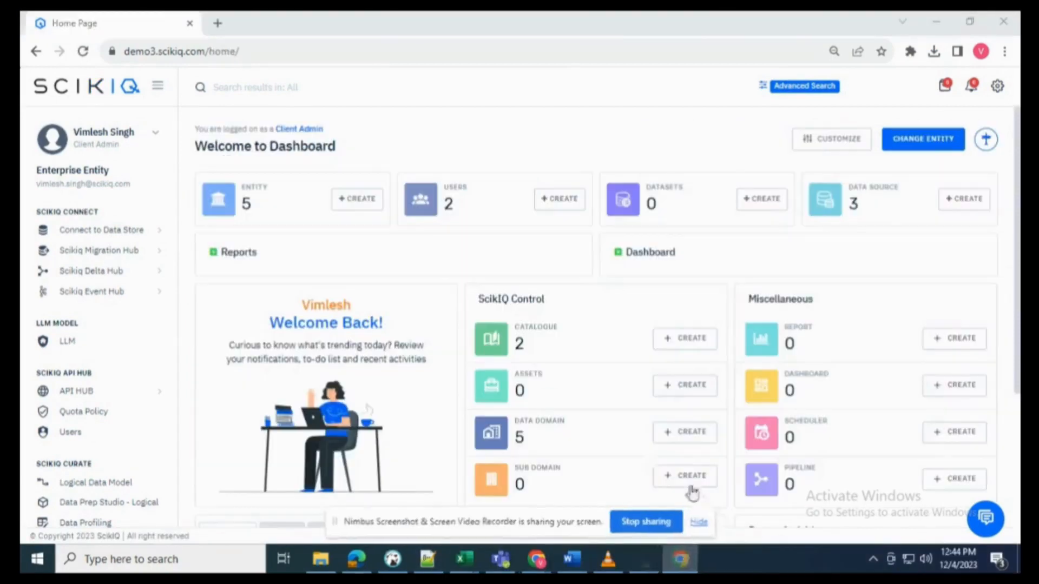
- Expand Scikiq Delta Hub in the sidebar and choose Create Delta Pipeline
click(707, 524)
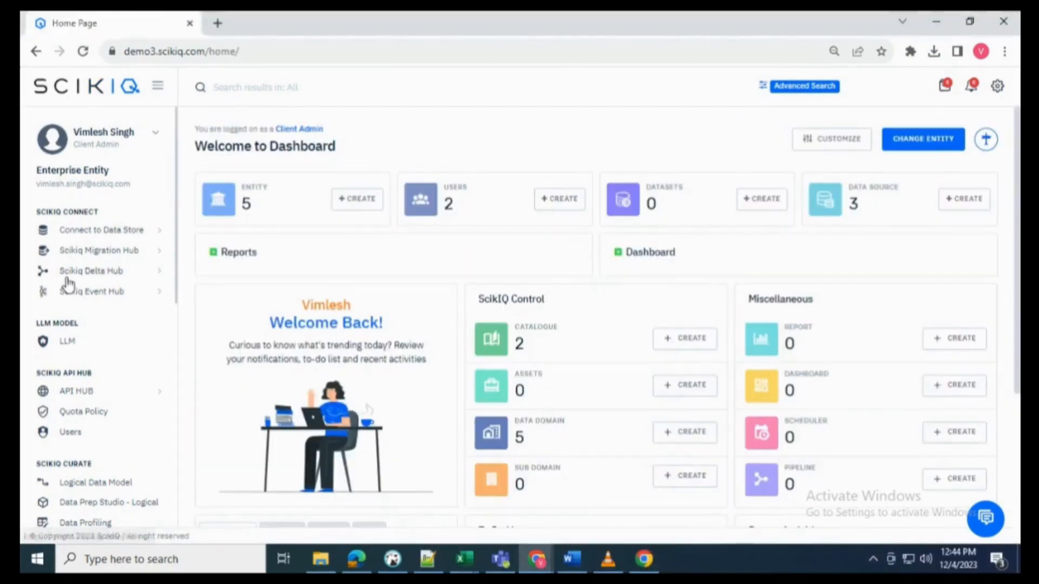
drag(36, 211, 79, 209)
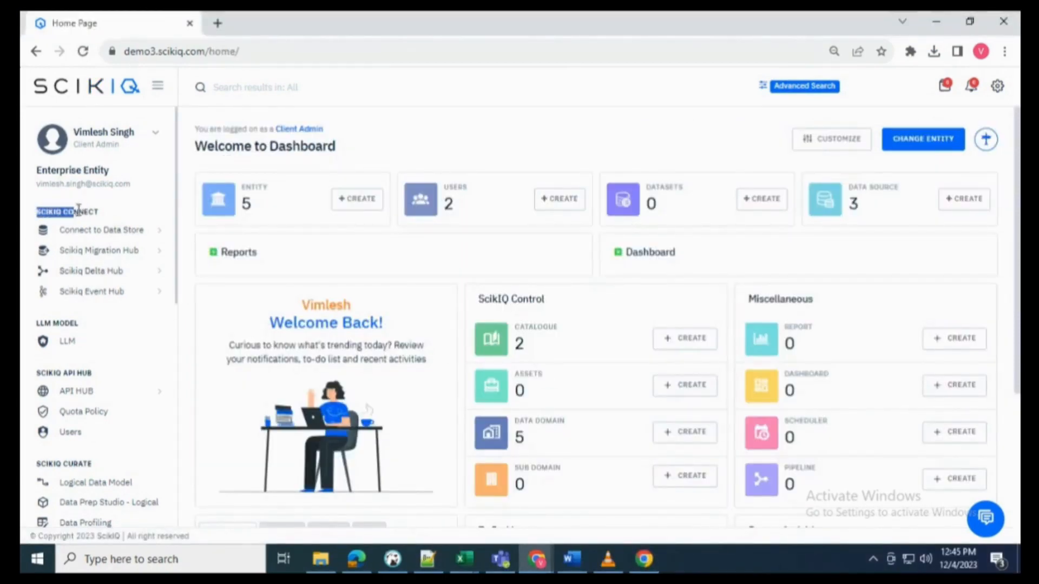
click(110, 271)
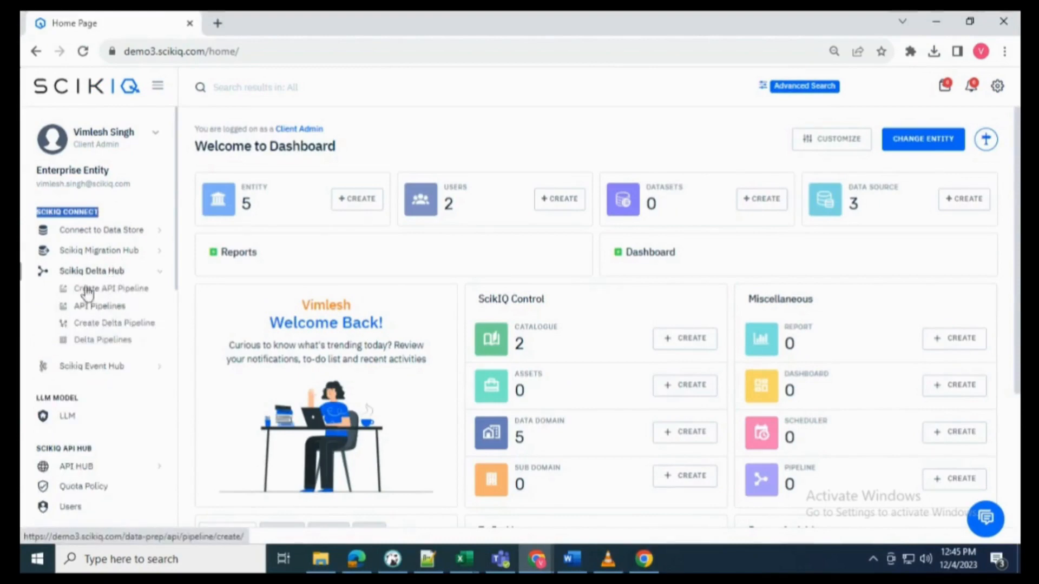
click(95, 325)
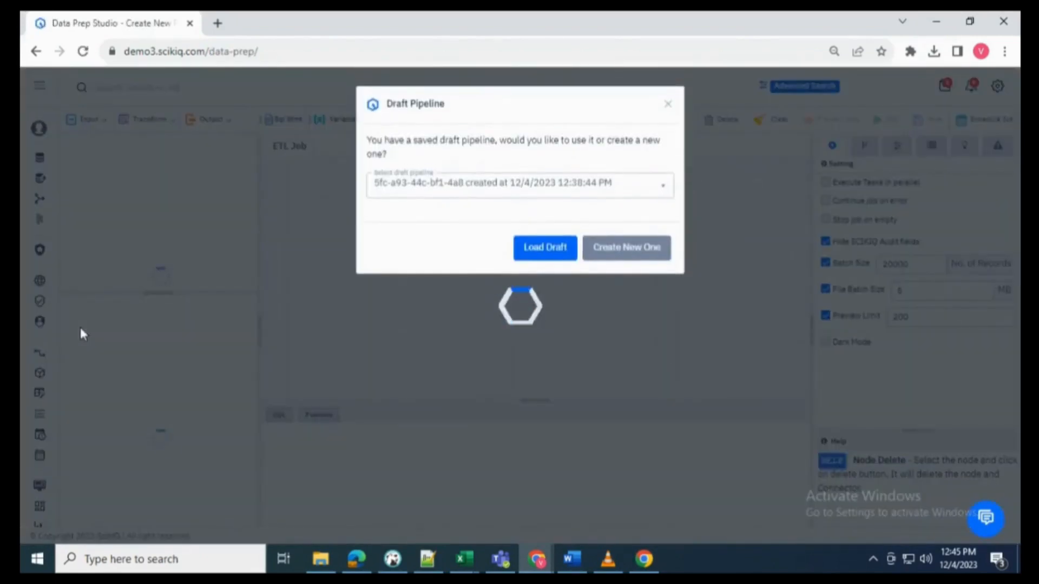
- Start a fresh pipeline and add a Database Input node using the Trade Oracle data source
click(607, 248)
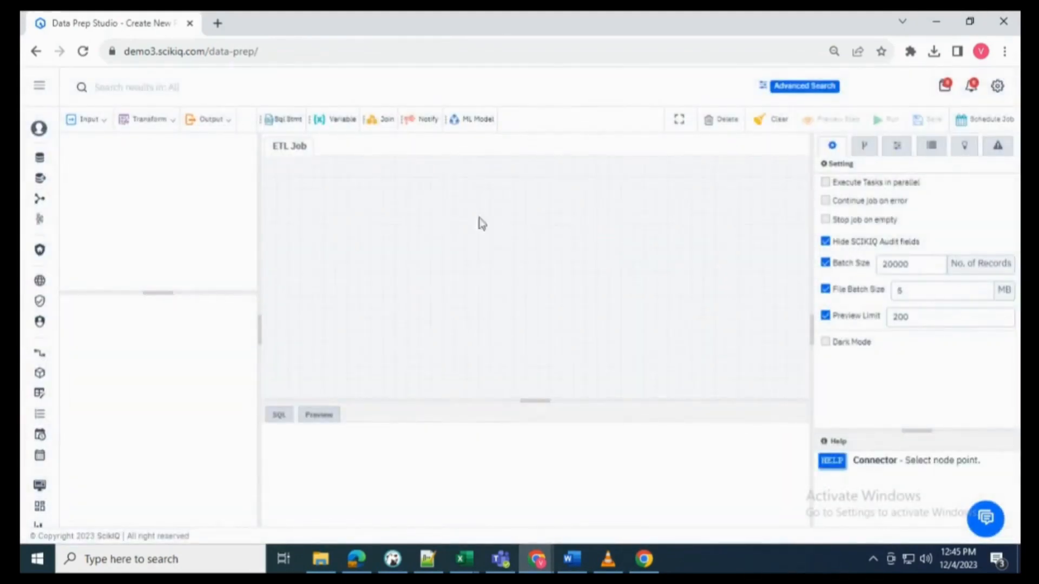
click(84, 121)
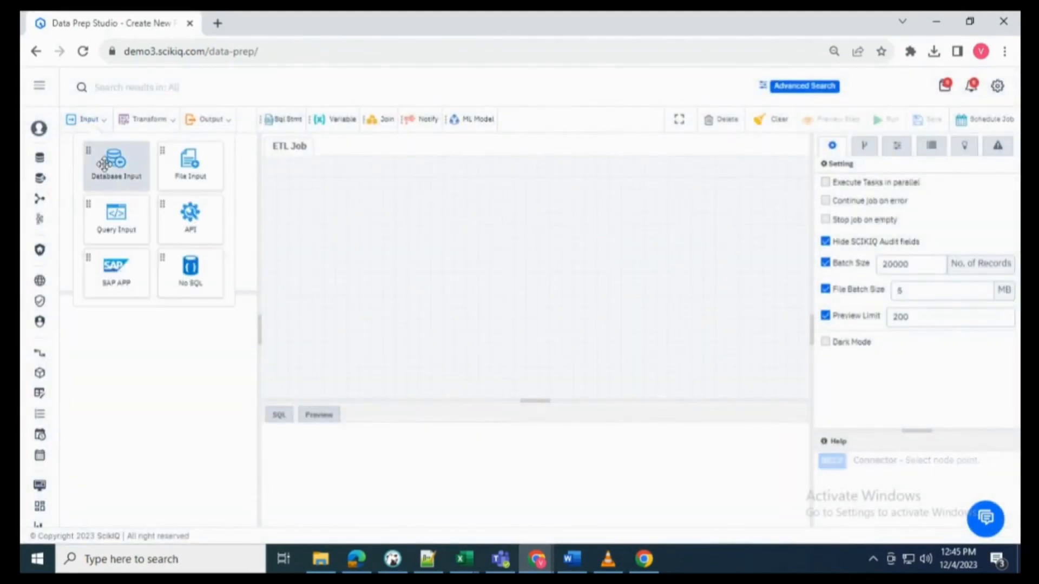
drag(104, 164, 336, 226)
click(207, 216)
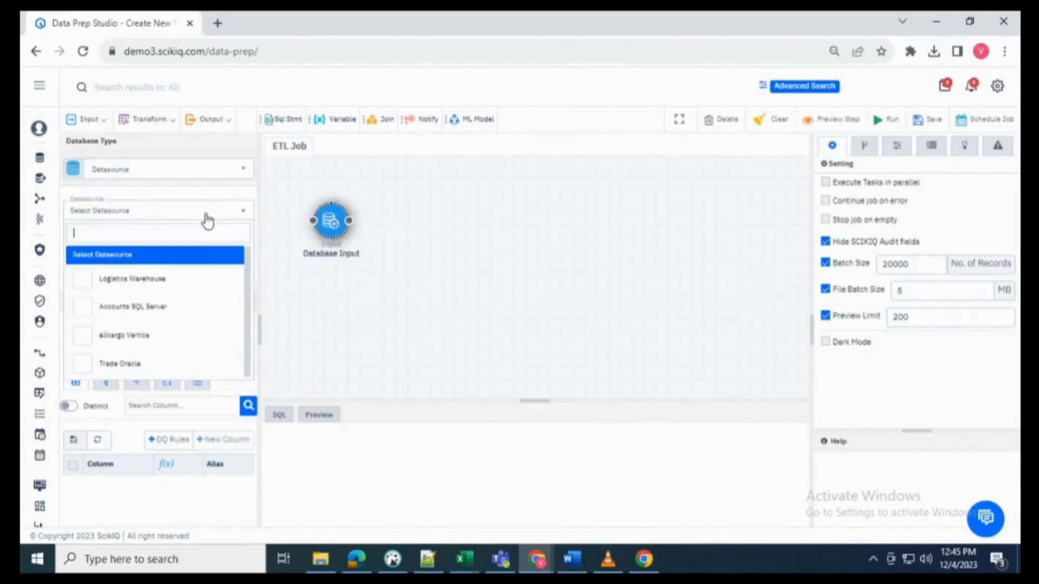
click(152, 362)
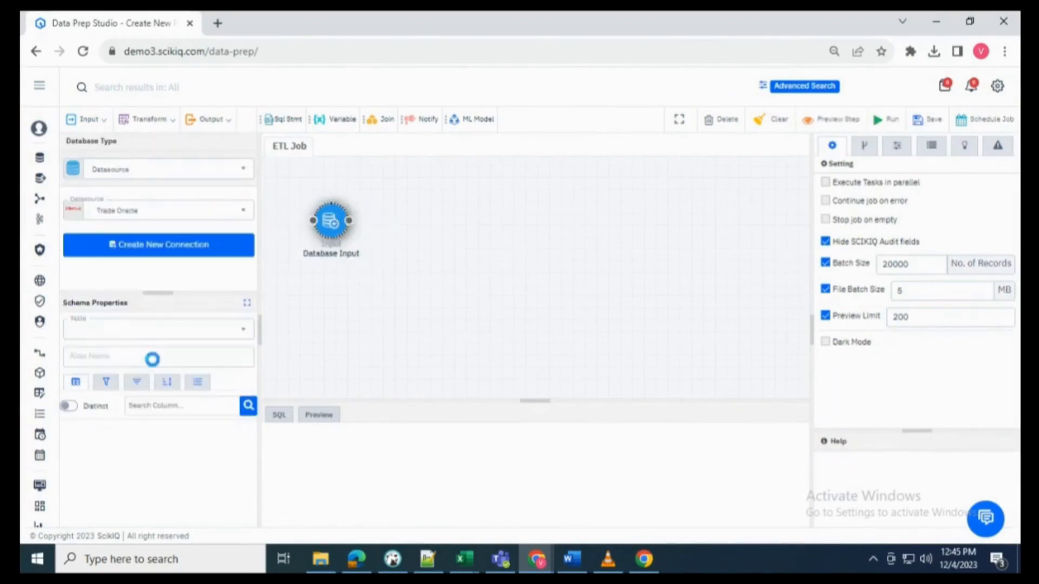
- Read all columns of the TRADE table, save the column details, and preview the input data
click(116, 332)
text(tra)
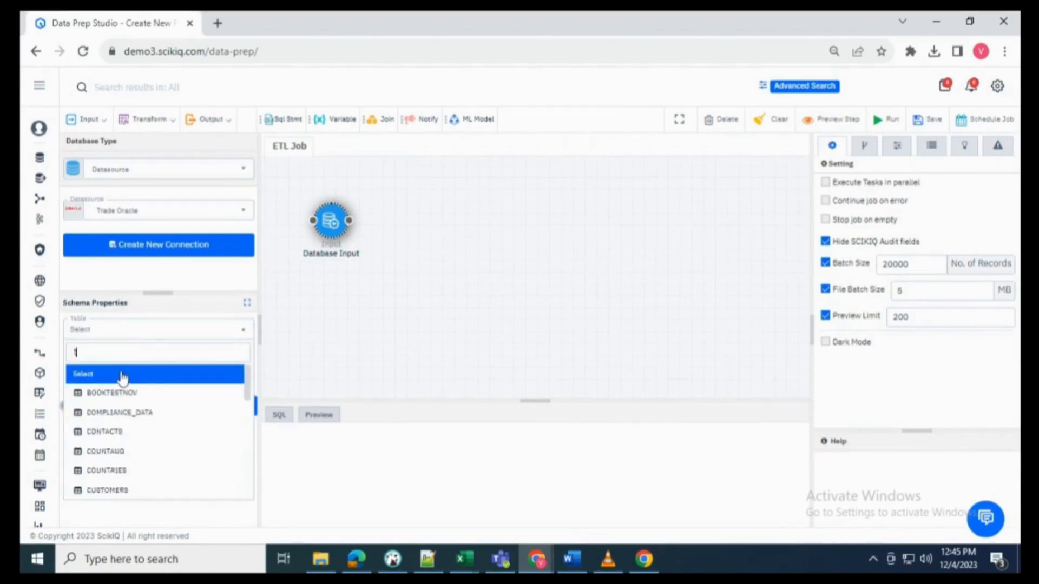
click(120, 410)
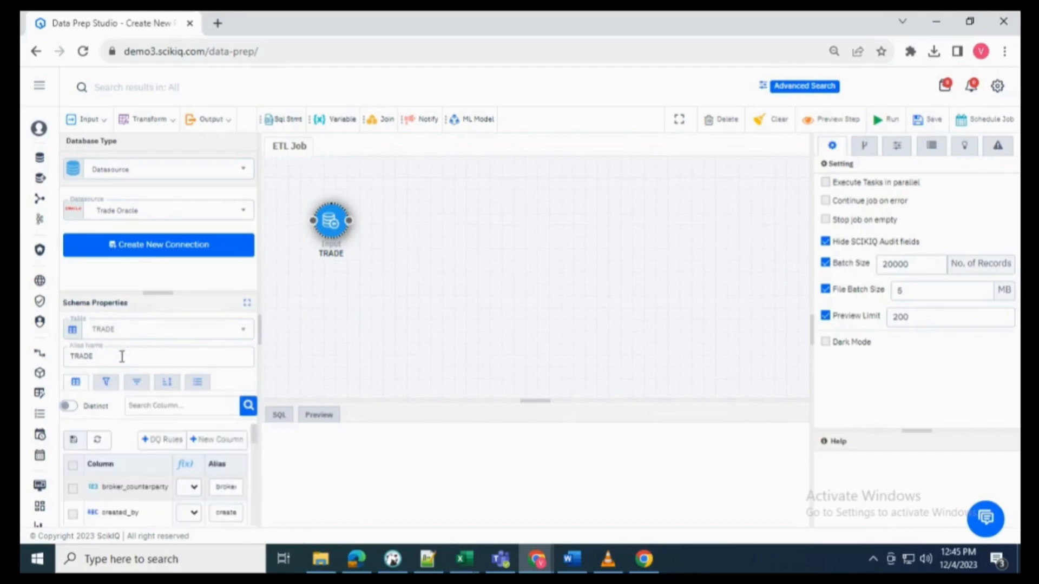
click(73, 466)
click(74, 440)
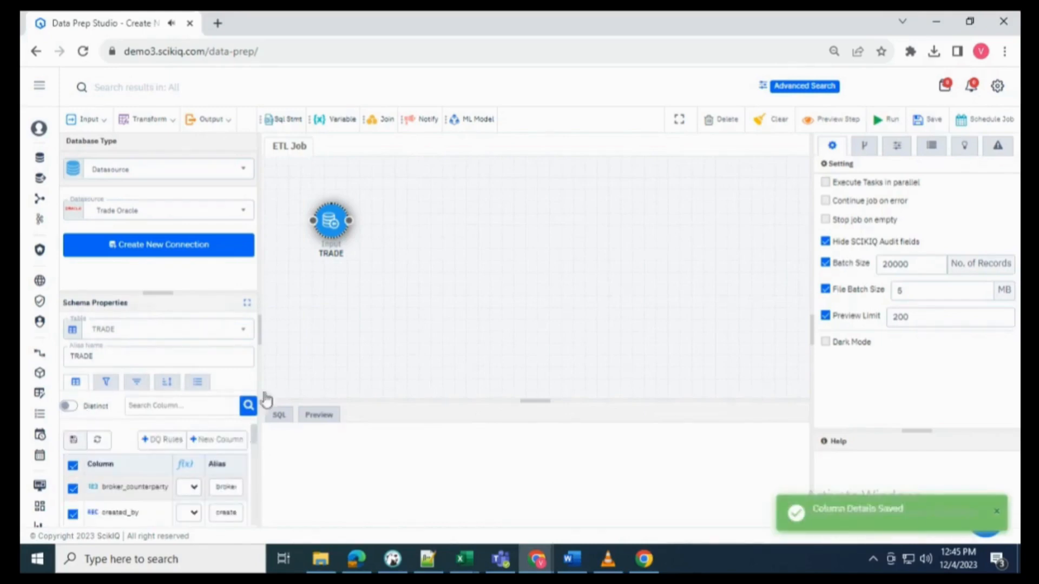
click(324, 202)
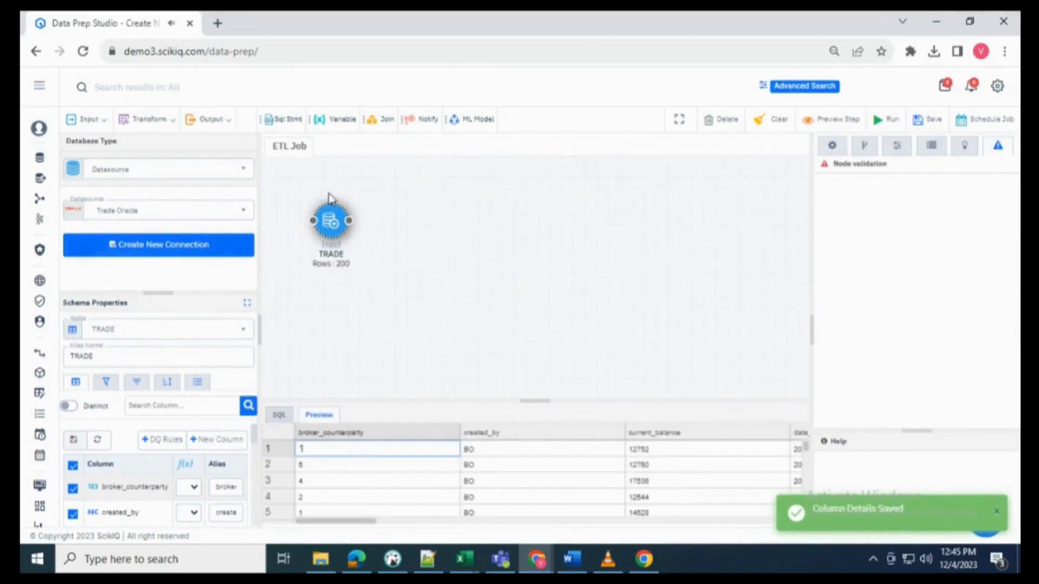
click(162, 122)
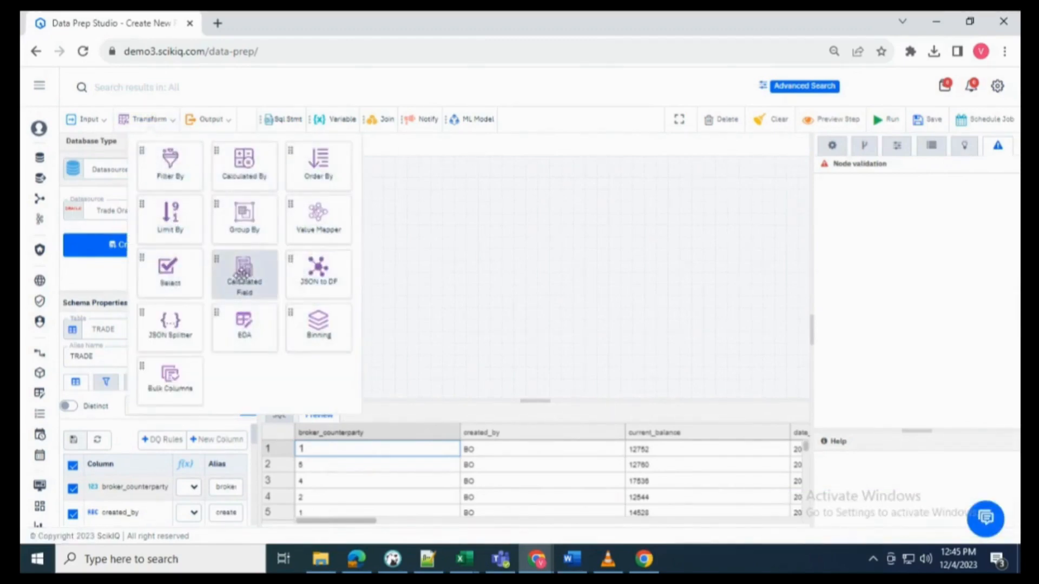
- Add a Calculated Field after the TRADE input defining UNIQUE_KEY
drag(242, 273, 411, 265)
drag(349, 222, 438, 253)
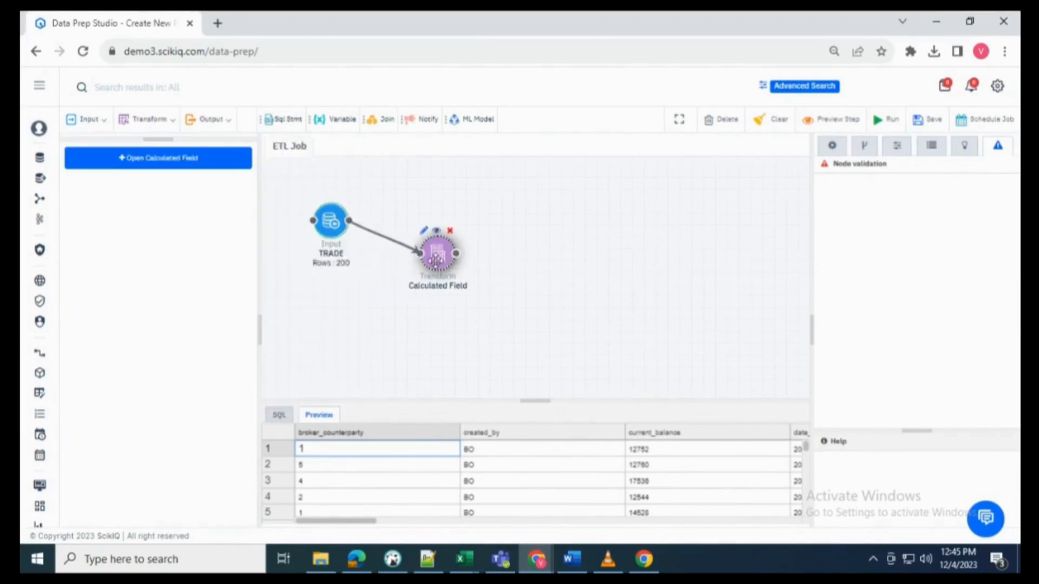
click(193, 162)
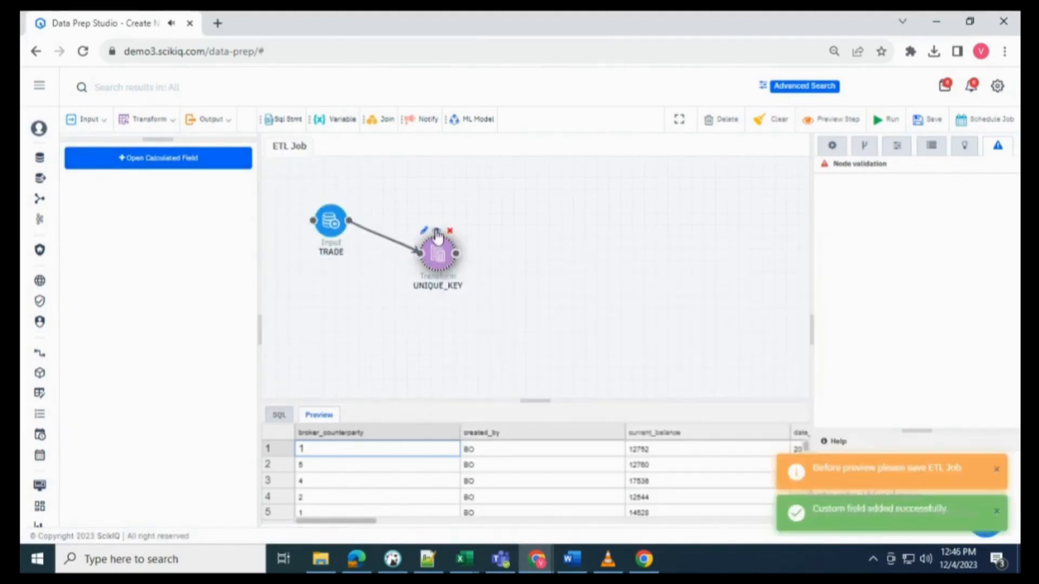
- Save the pipeline as a draft named 'Trade_UQ Pipeline', with matching description and a technical owner
click(928, 120)
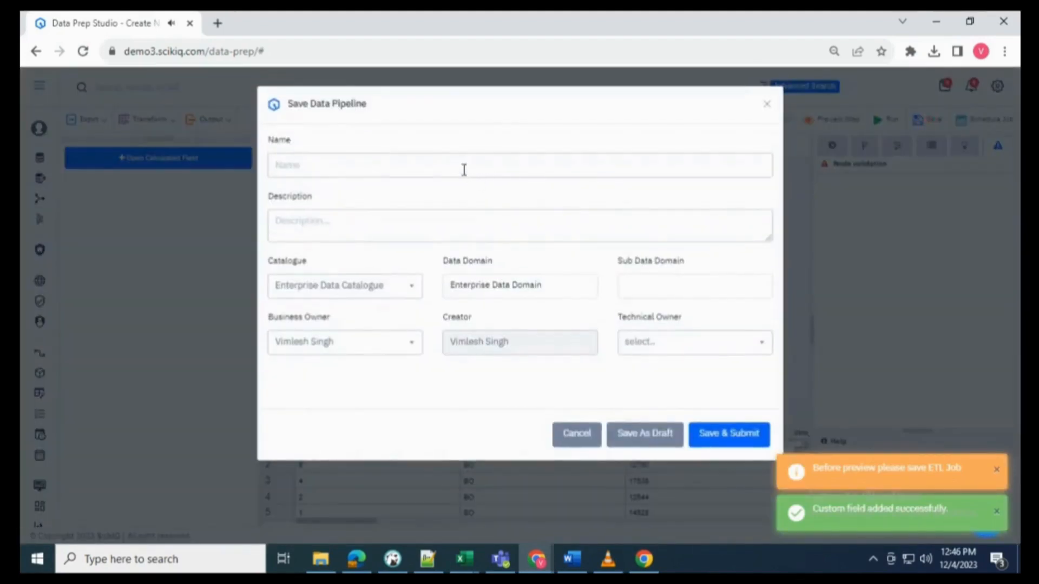
click(463, 167)
key(ctrl+v)
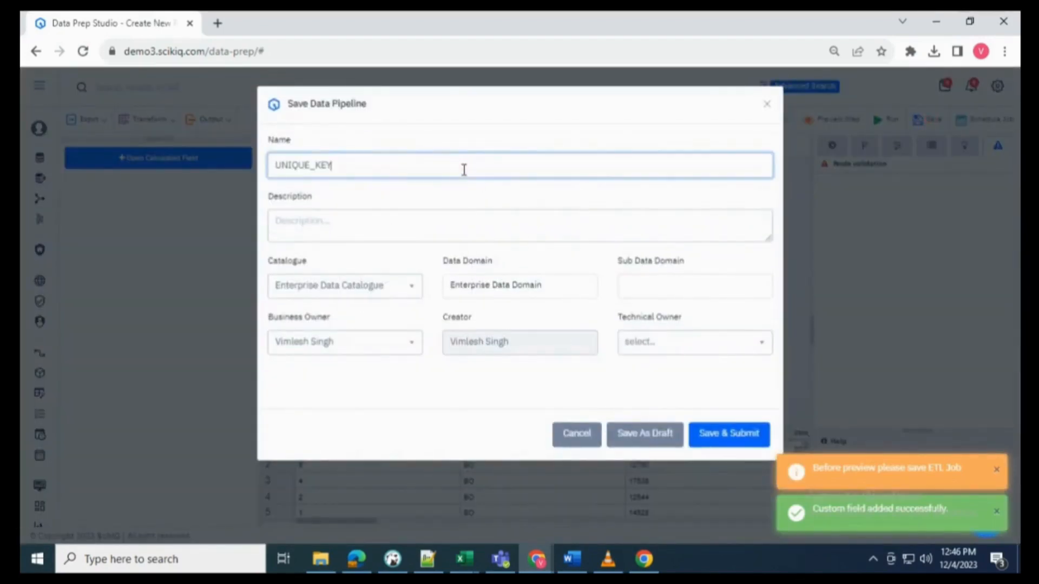
key(ctrl+a)
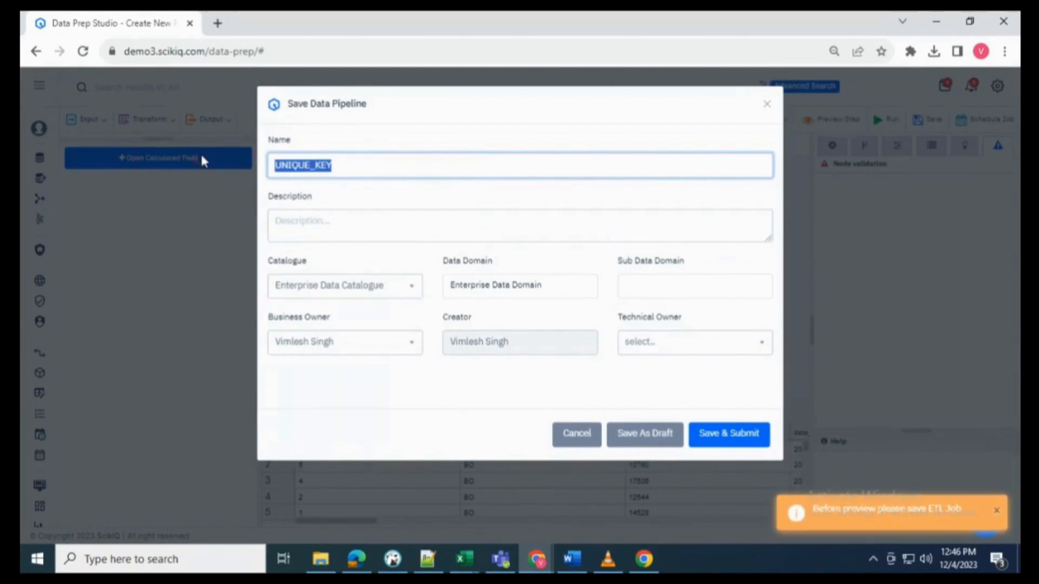
key(BackSpace)
text(Trade)
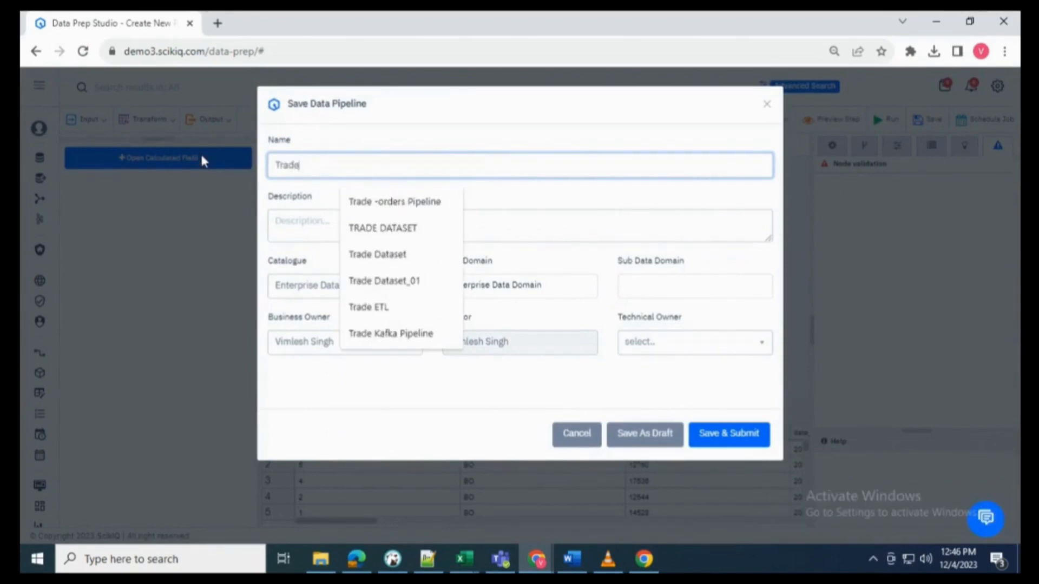
text(_UQ)
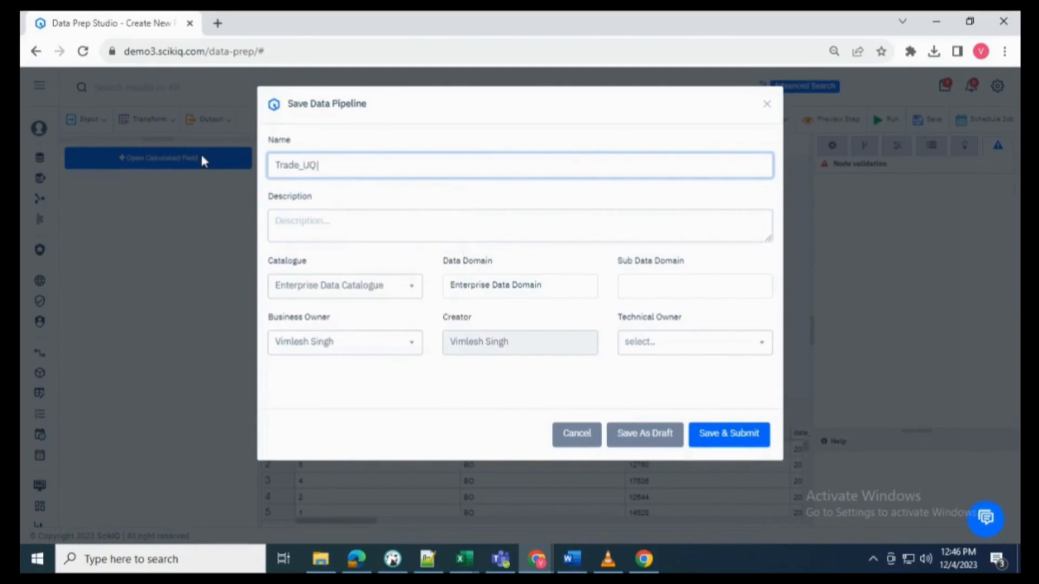
text( Pipeline)
key(ctrl+a)
key(ctrl+c)
key(Tab)
key(ctrl+v)
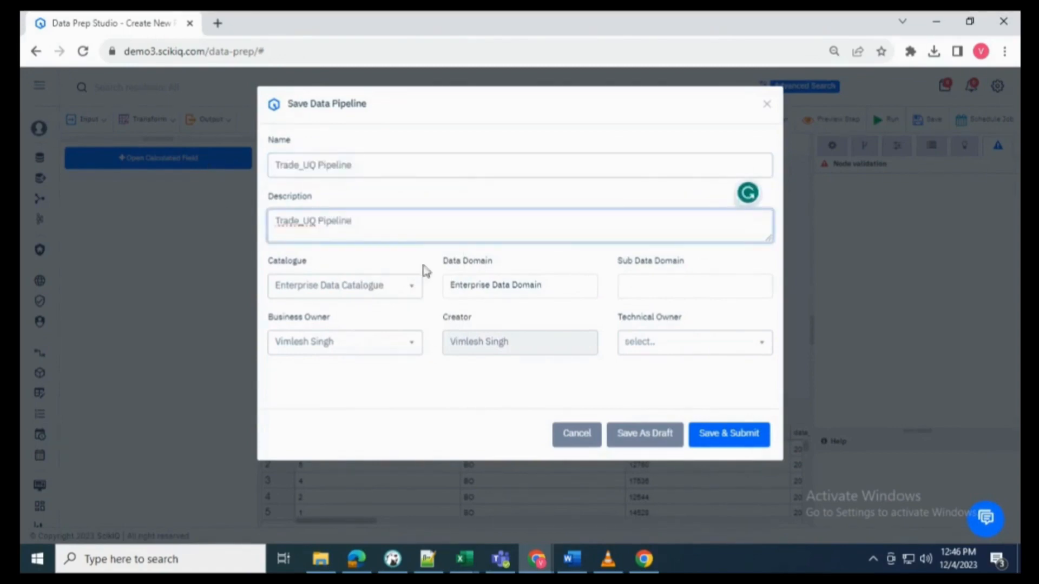
click(656, 344)
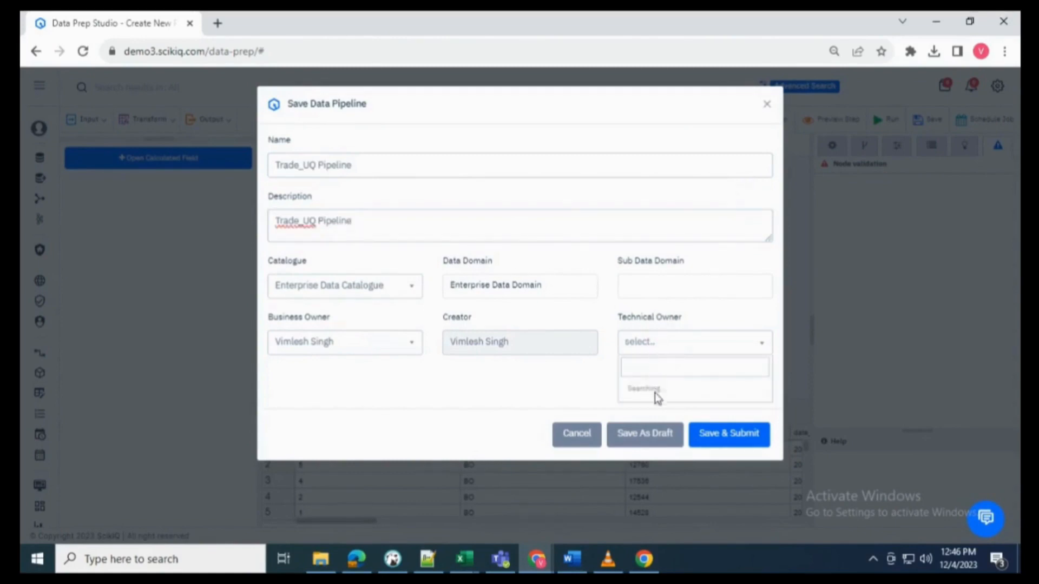
click(648, 368)
click(643, 431)
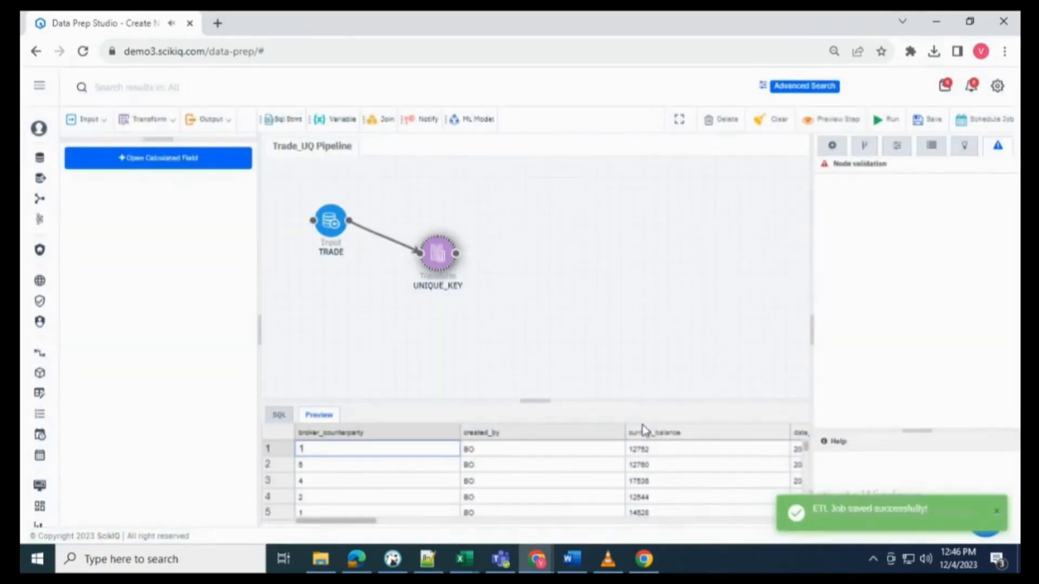
- Run through UNIQUE_KEY, then link a Table Output step to it using Logistics Warehouse
click(436, 232)
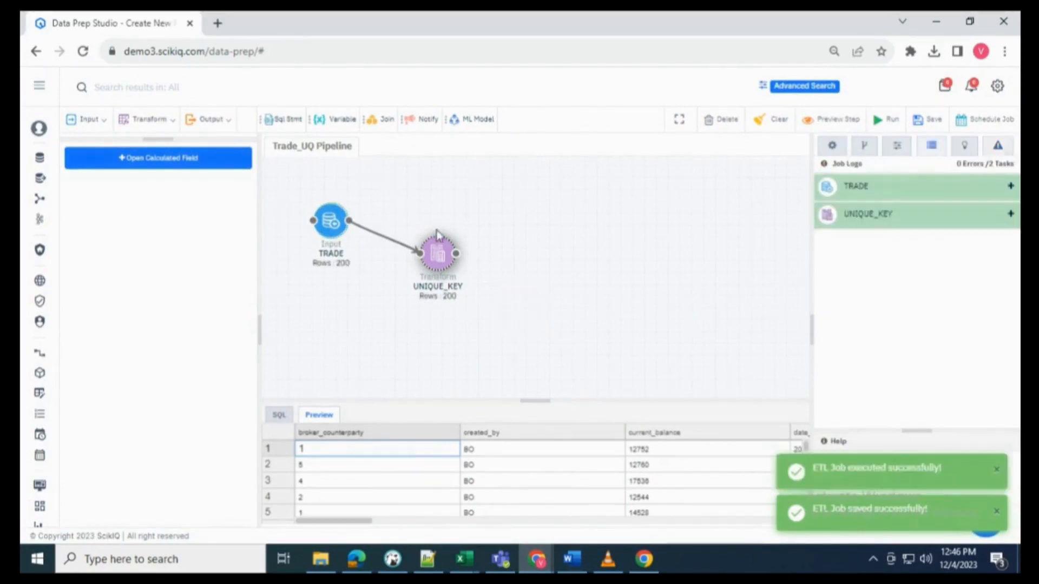
click(193, 120)
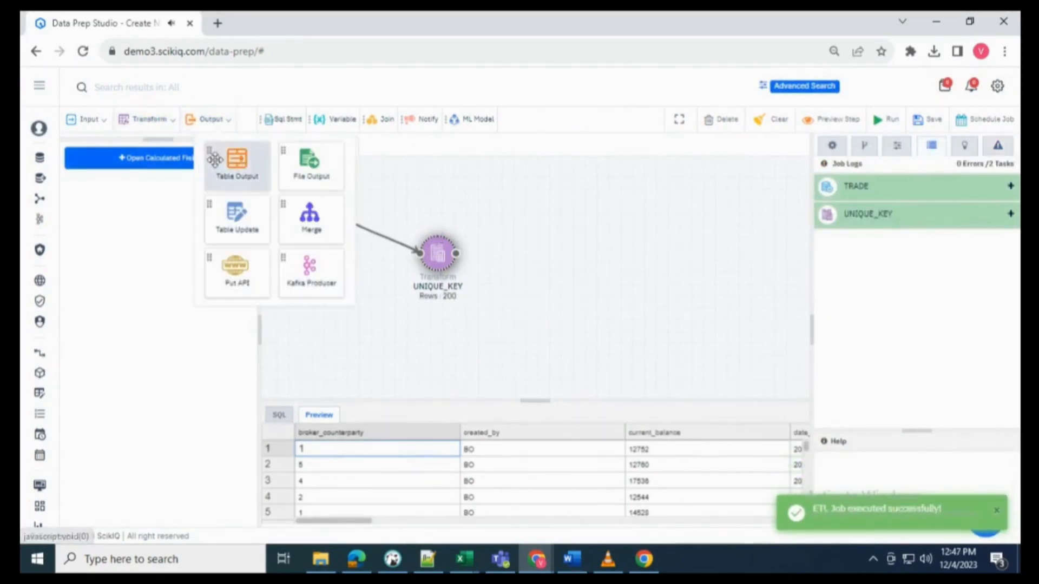
drag(237, 162, 614, 299)
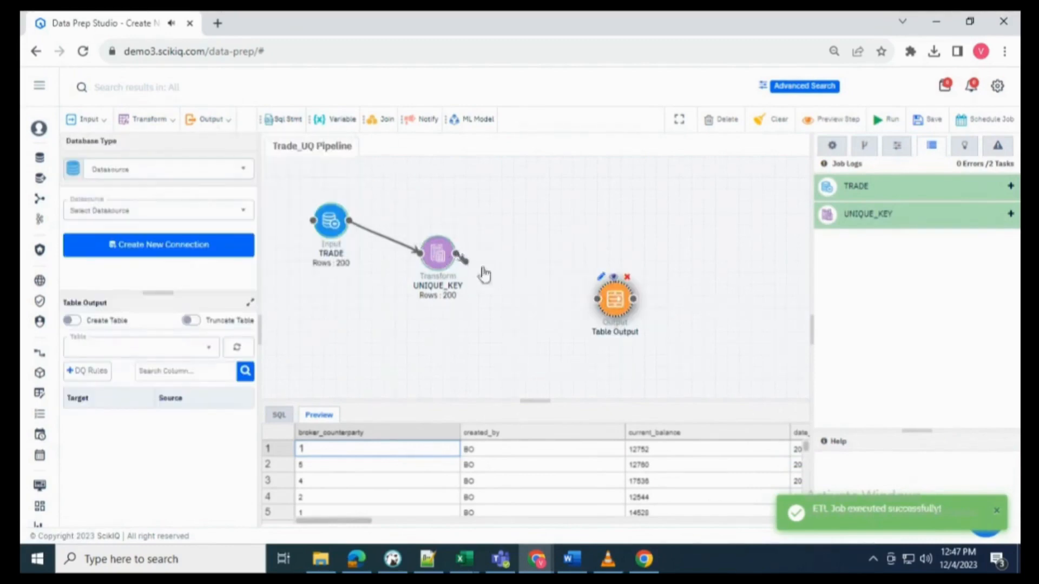
drag(484, 275, 597, 299)
click(172, 215)
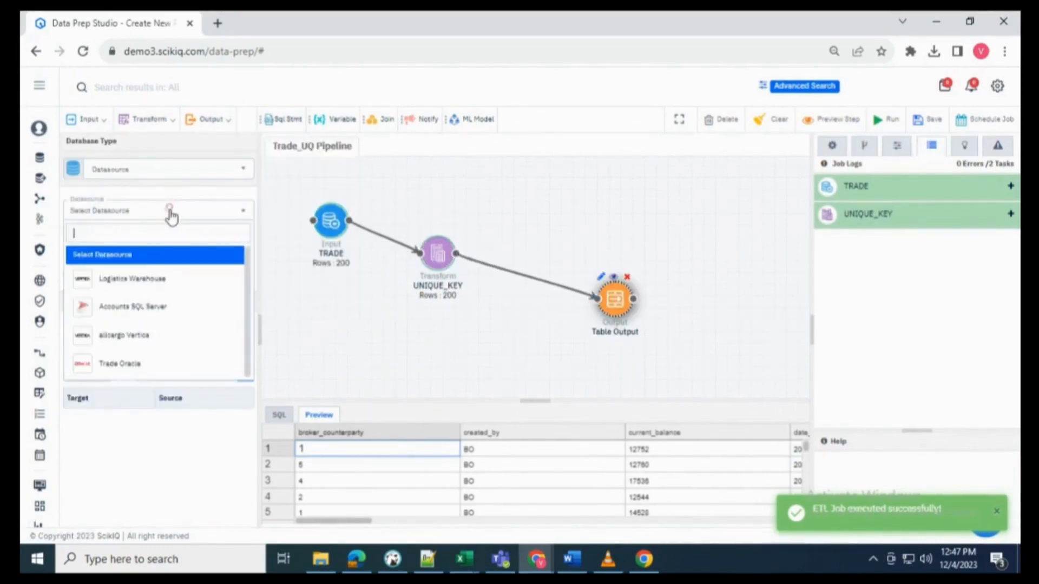
click(151, 291)
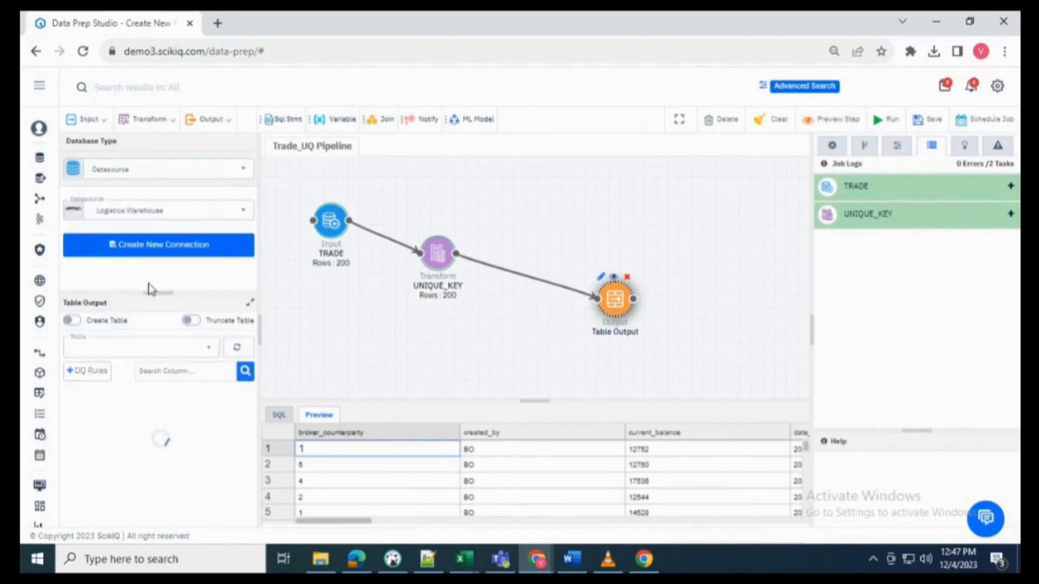
- Have the output create table 'Trade_UQ', dropping it if it exists and truncating before load
click(72, 321)
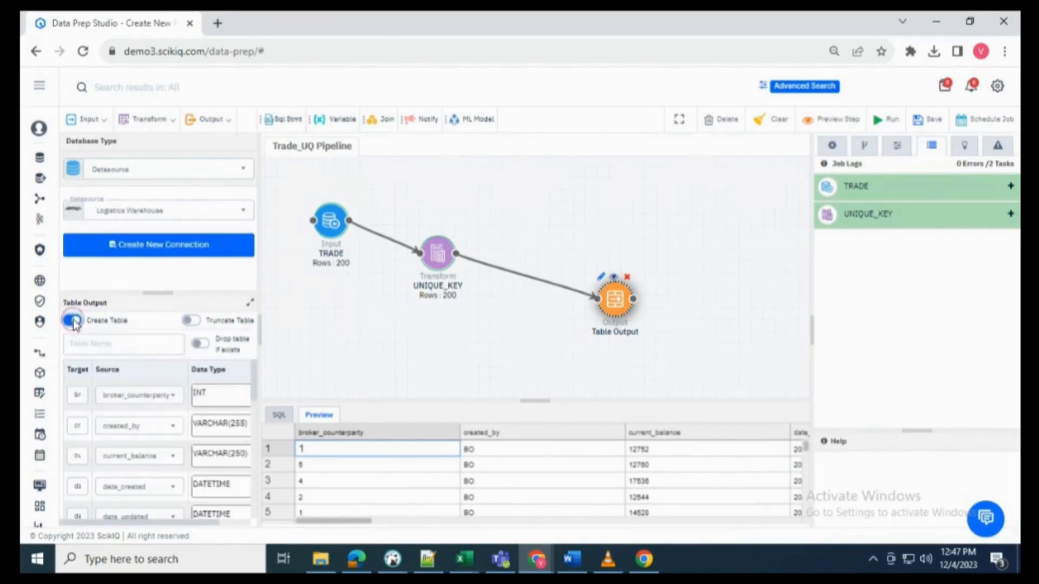
click(95, 341)
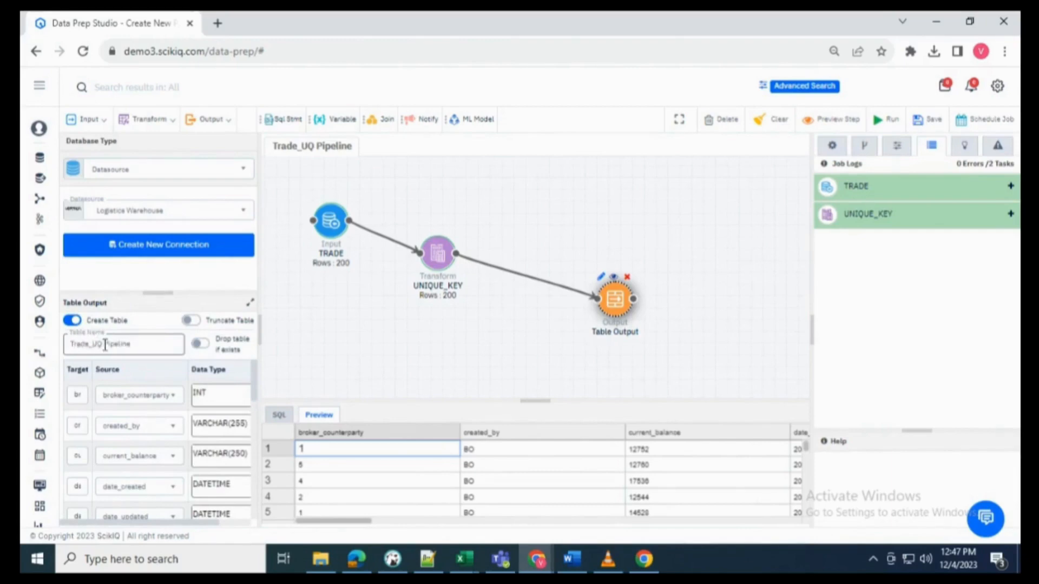
double_click(123, 344)
key(BackSpace)
click(201, 345)
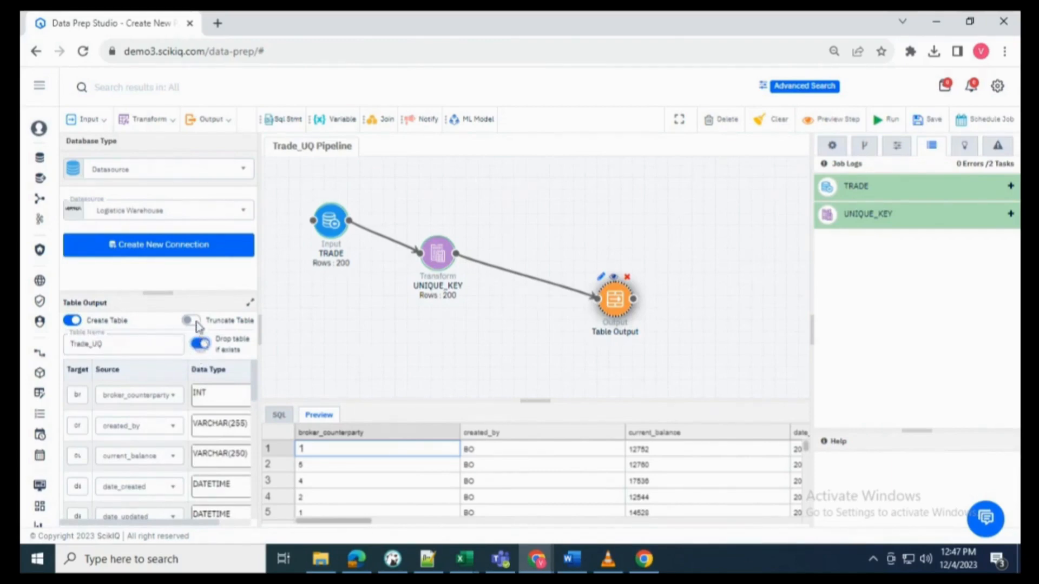
click(191, 321)
scroll(186, 436, down, 5)
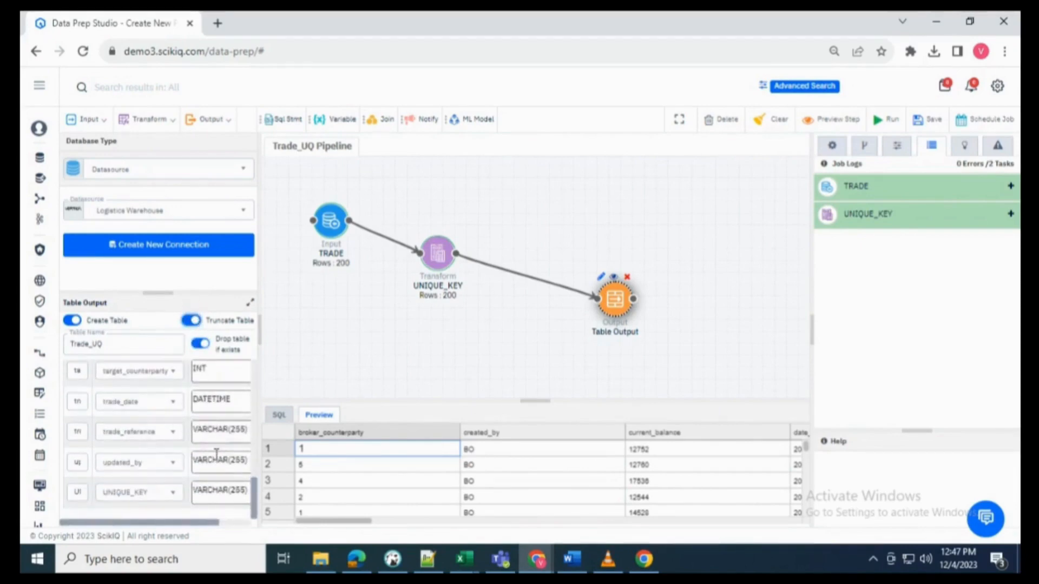
scroll(474, 480, down, 5)
scroll(475, 480, down, 3)
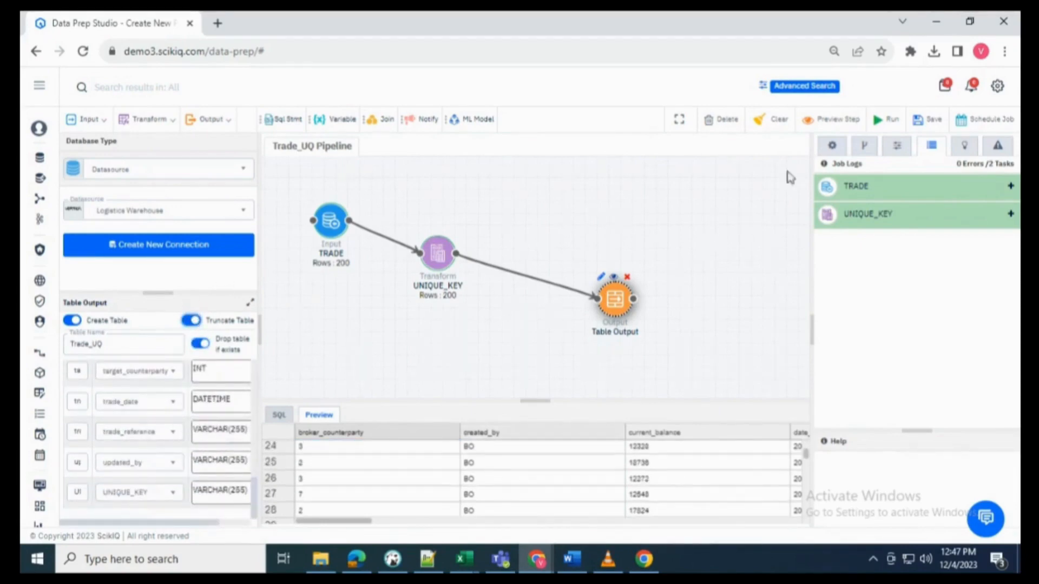
- Run the Trade_UQ Pipeline over all 5040 rows, then save and submit it
click(885, 119)
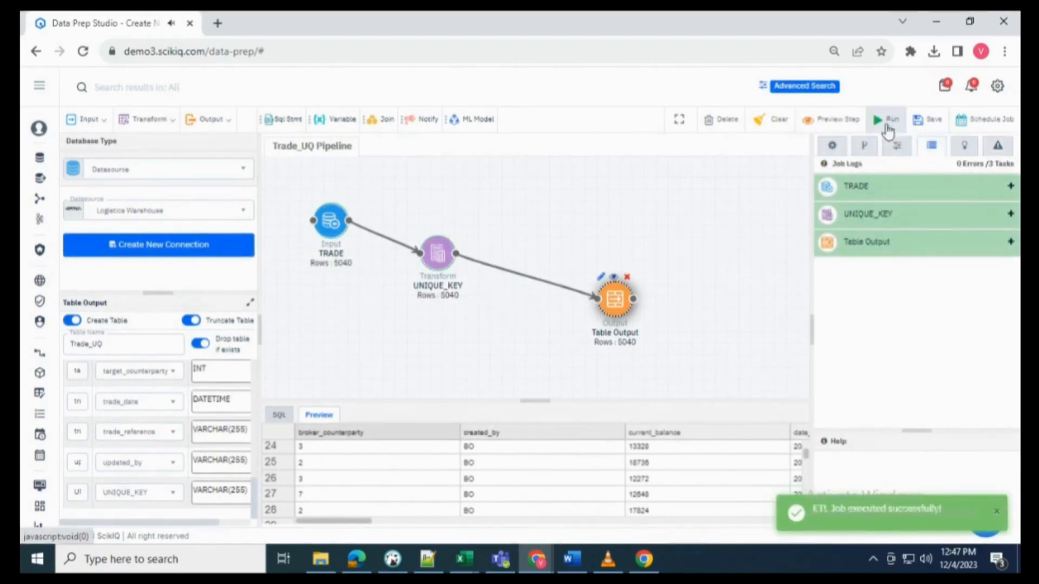
click(935, 121)
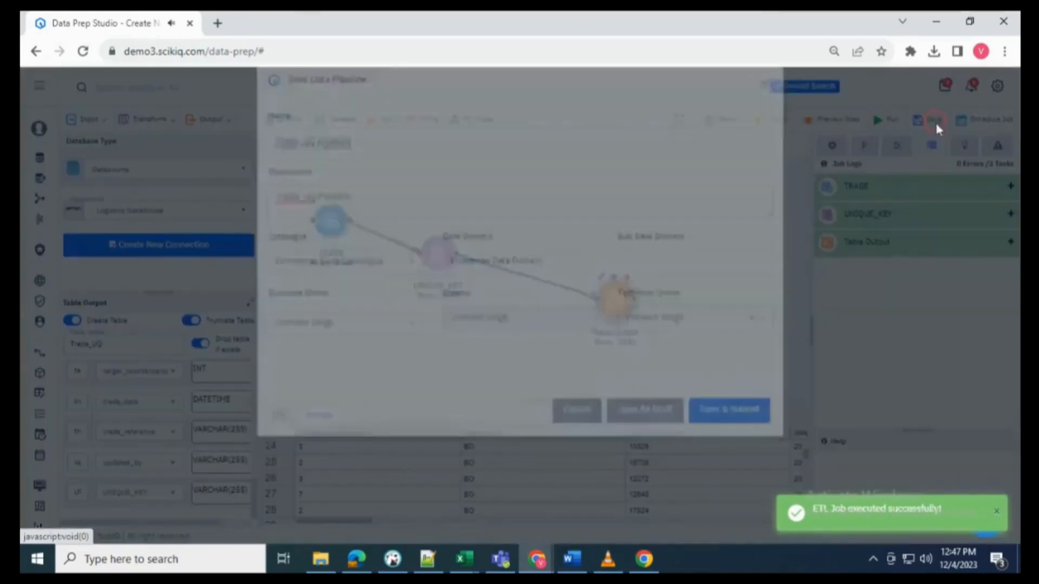
click(717, 439)
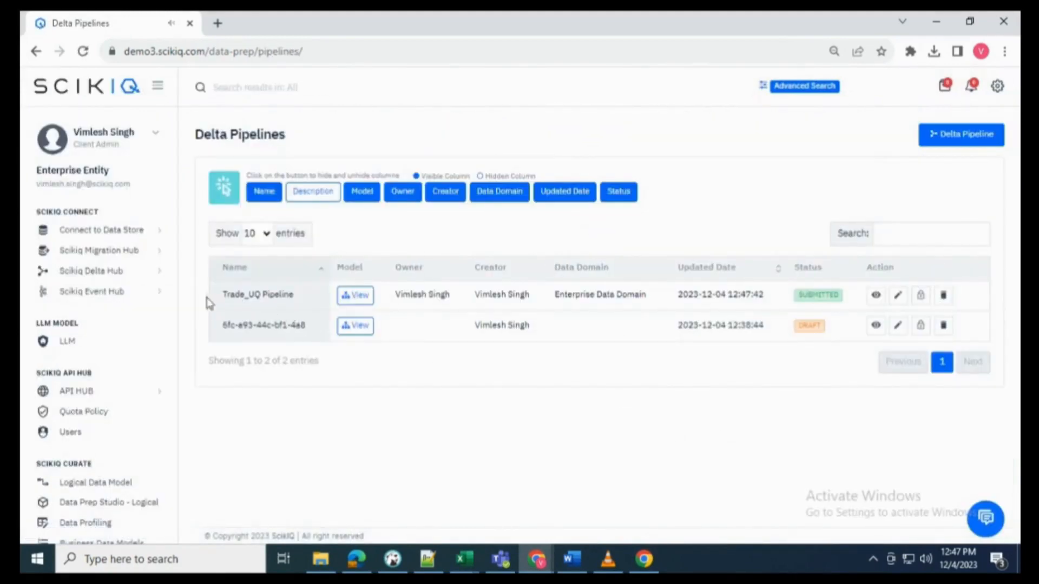
drag(222, 295, 279, 292)
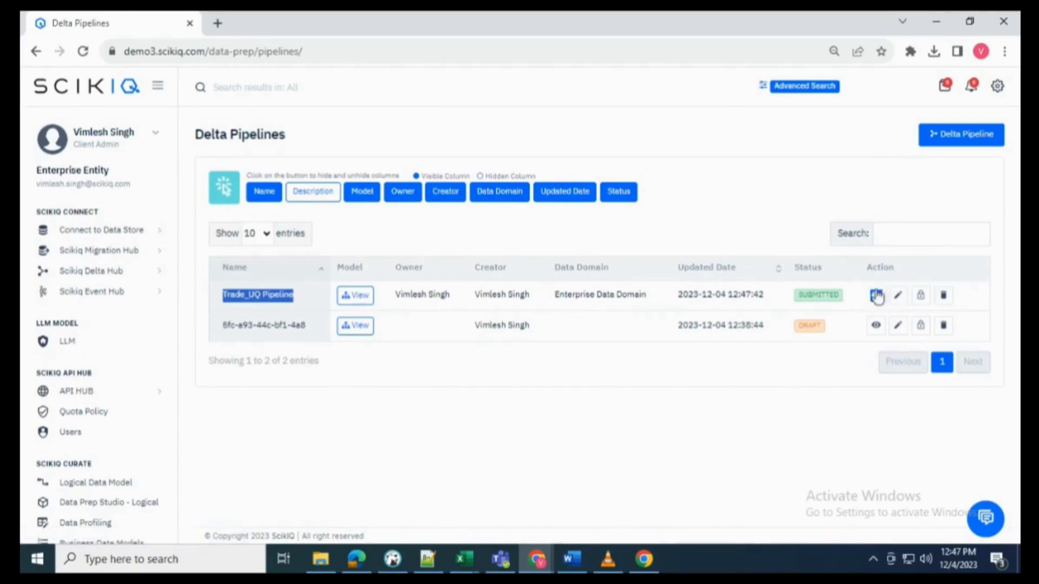
click(897, 294)
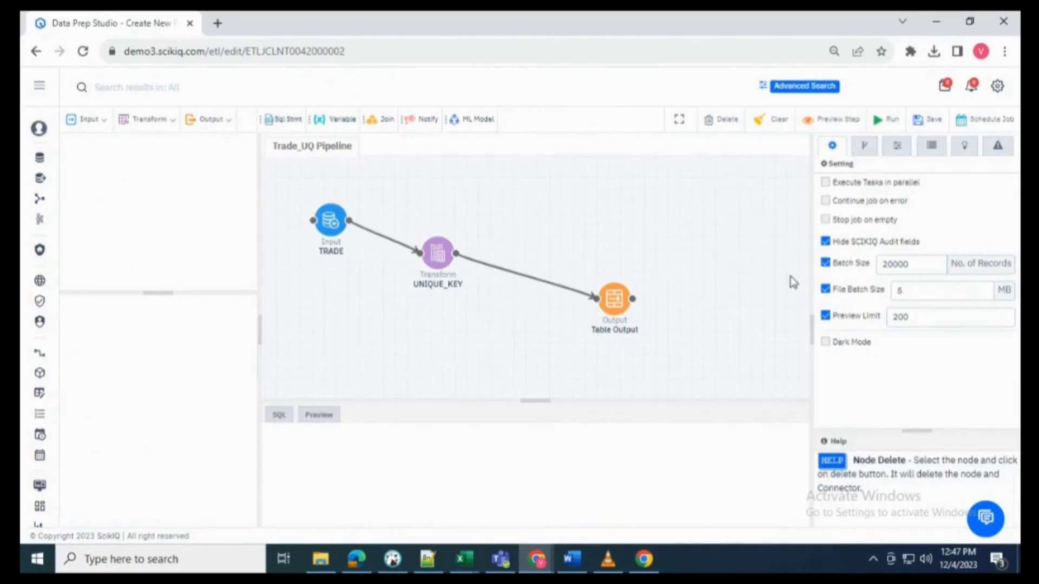
mouse_move(617, 303)
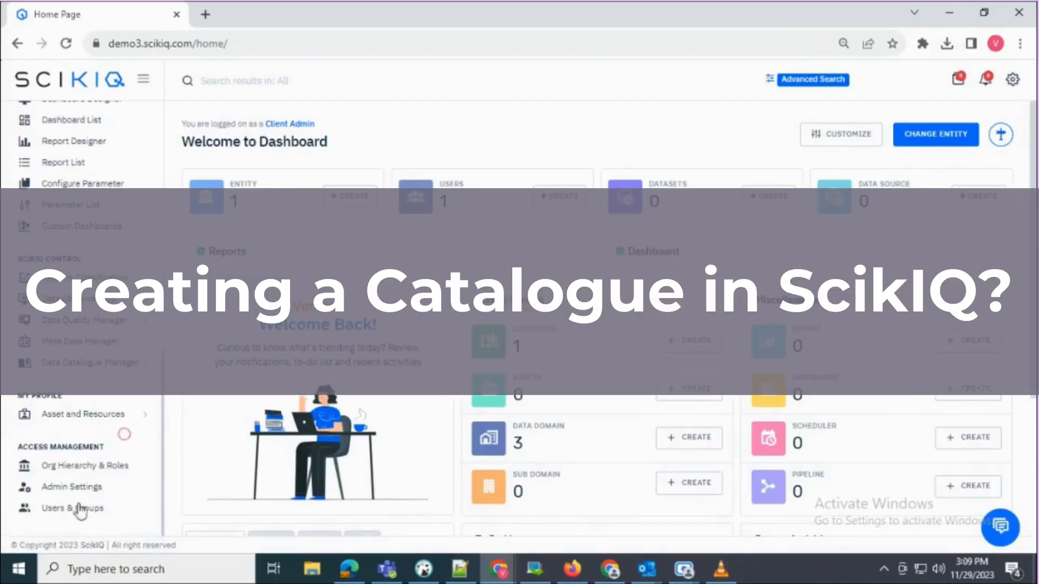
- Go to the Catalogue list under Data Catalogue Manager and start adding a new catalogue
click(65, 465)
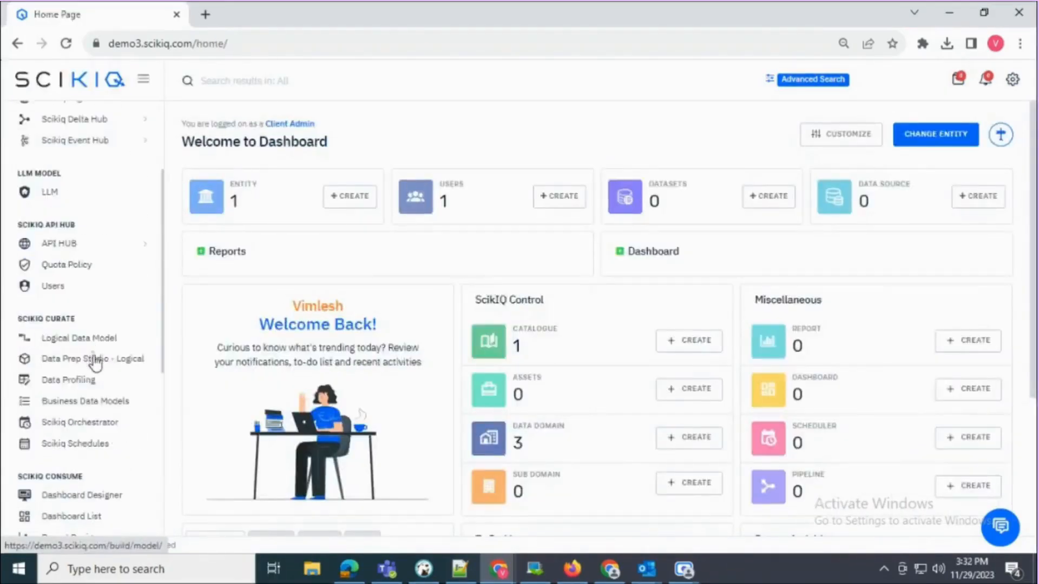
scroll(90, 359, down, 5)
click(91, 363)
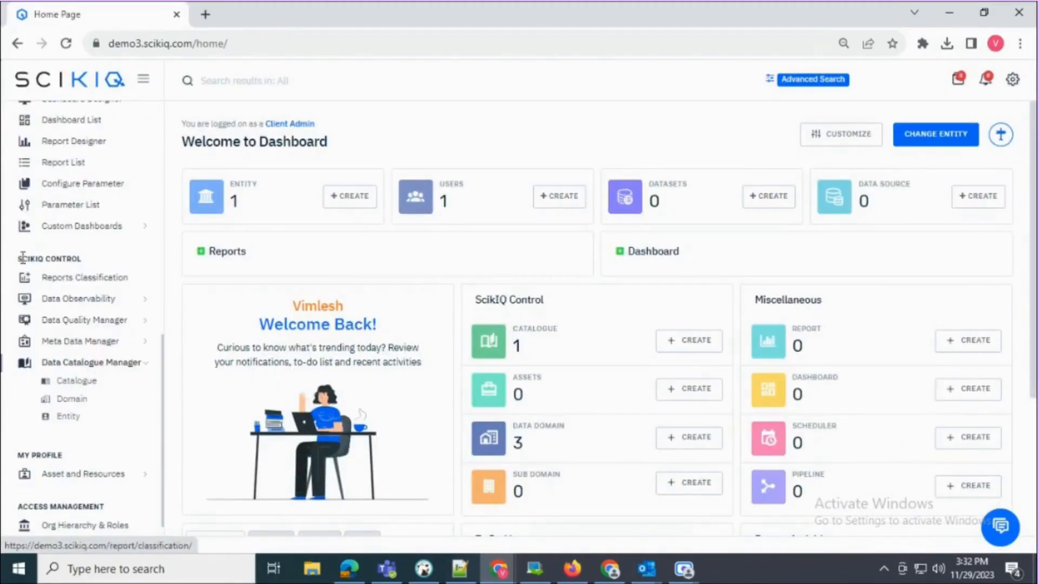
drag(23, 258, 80, 259)
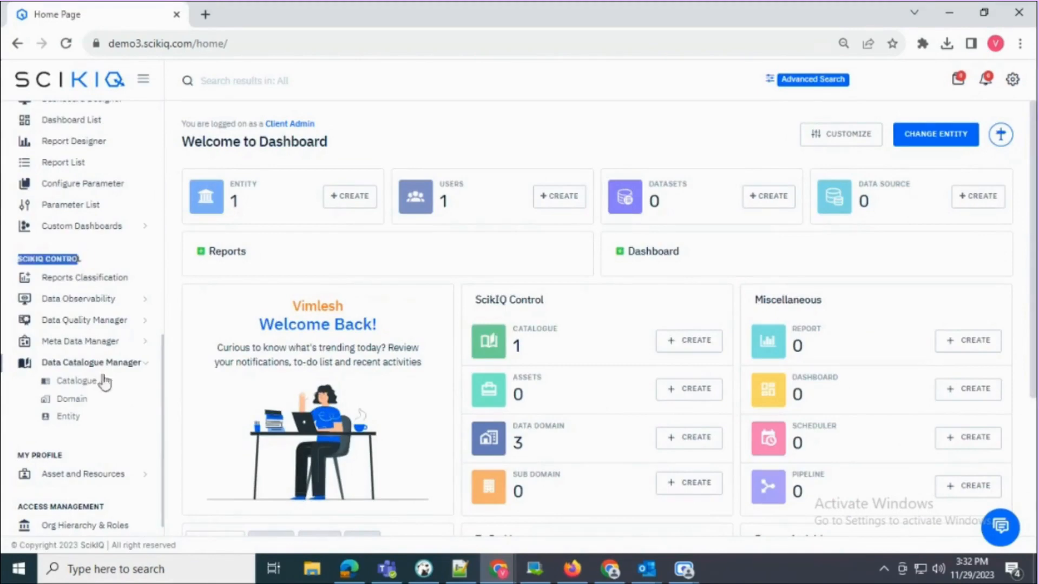
click(76, 382)
drag(122, 245, 219, 242)
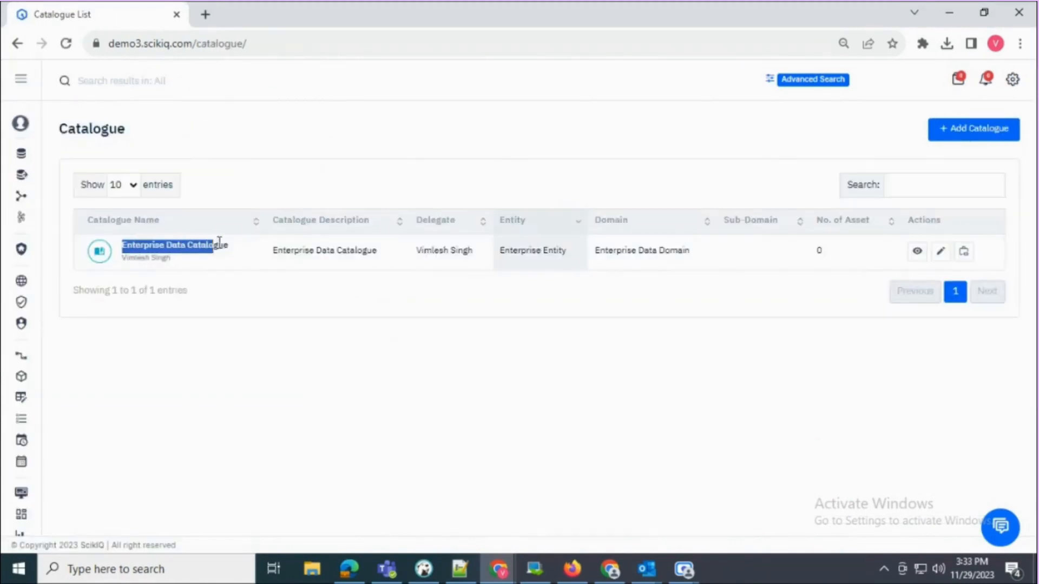
click(182, 317)
- Enter 'Trading' as name and description, choose ABC North America and Master Data Domain, and save
click(953, 127)
click(550, 162)
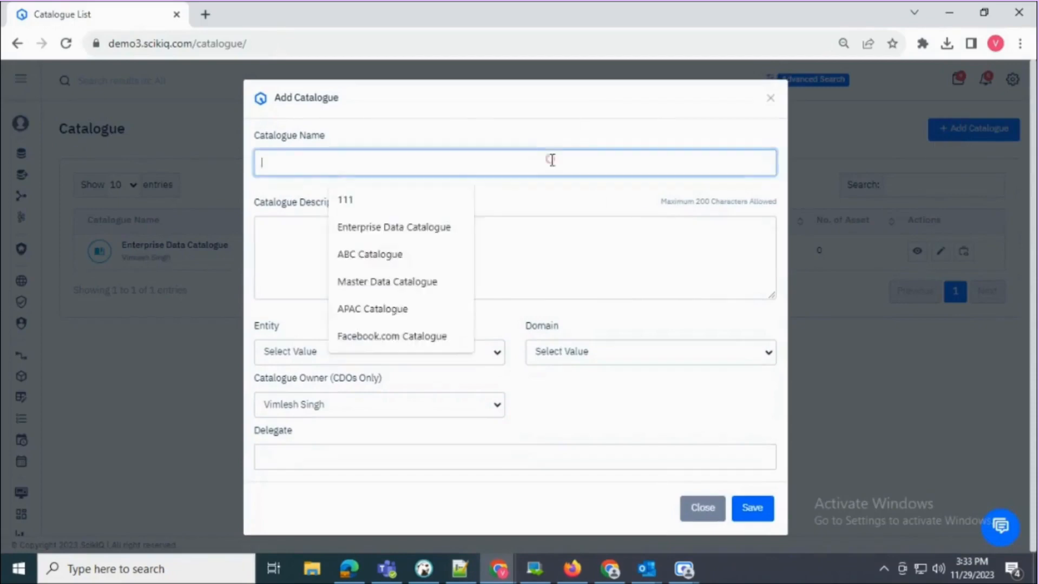
text(Trading)
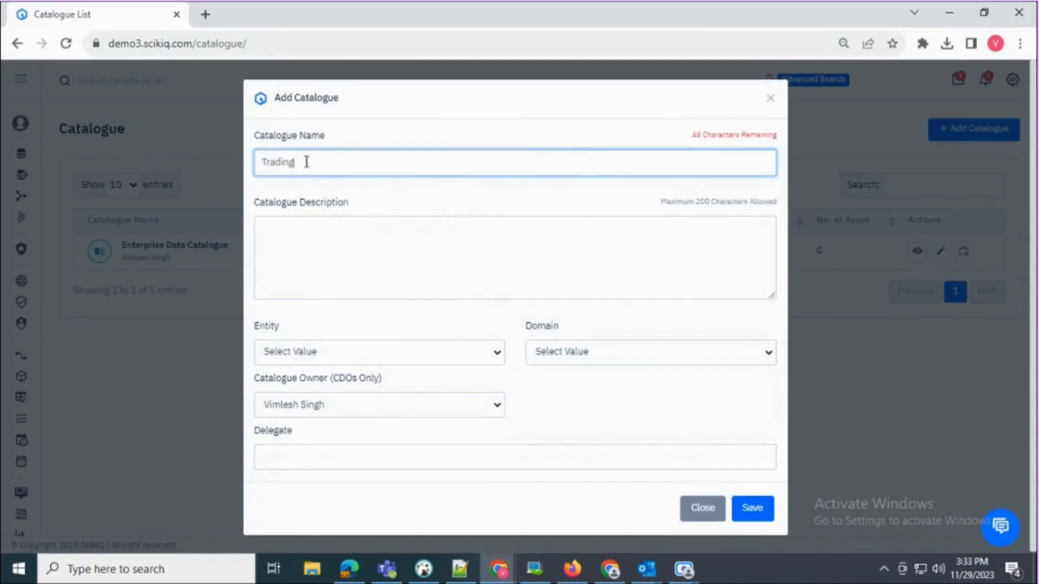
click(408, 272)
text(Trading)
drag(302, 328, 256, 326)
click(319, 357)
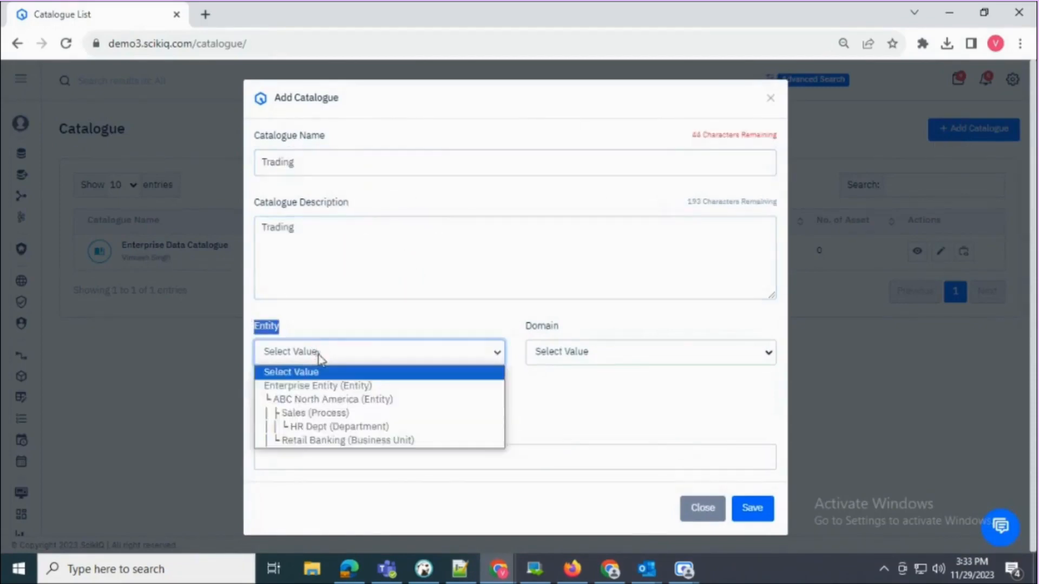
click(331, 400)
click(581, 353)
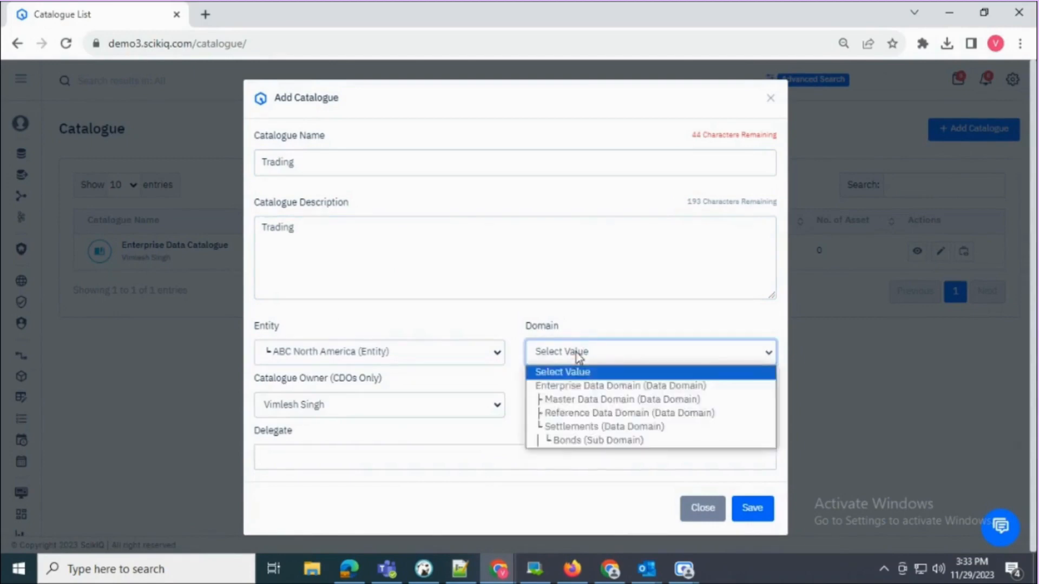
click(564, 401)
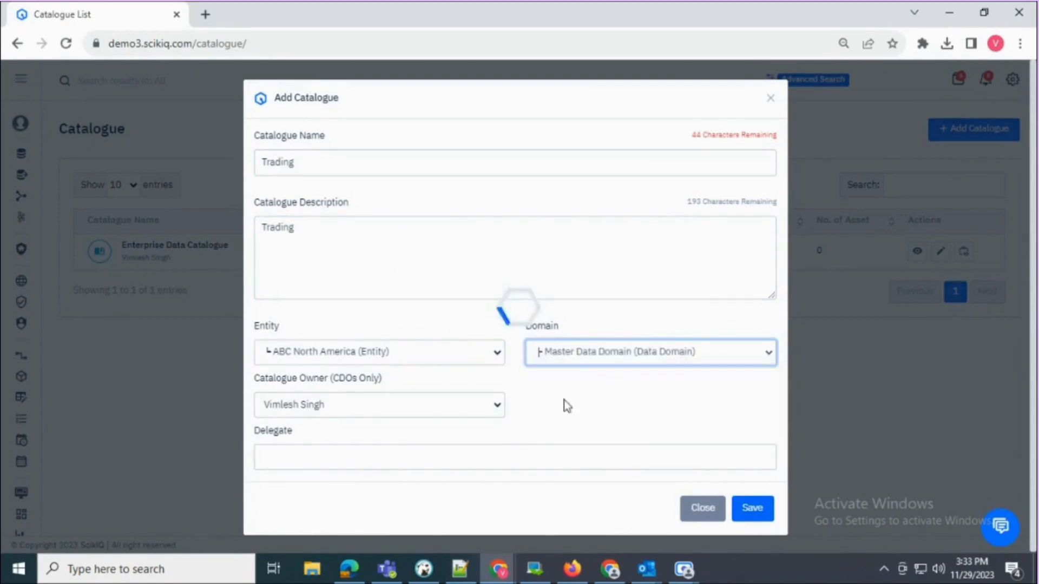
click(407, 406)
click(409, 405)
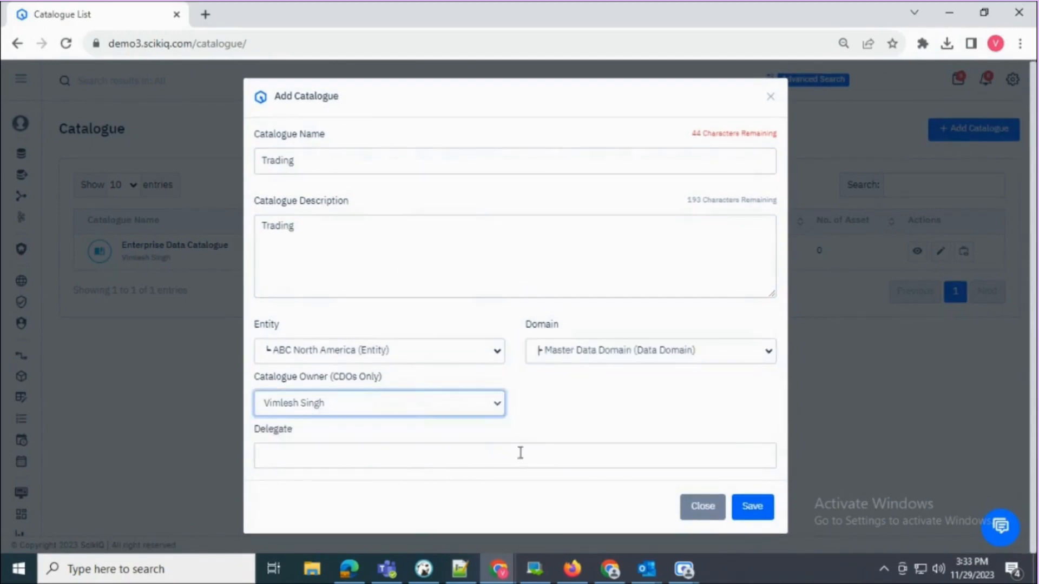
click(753, 509)
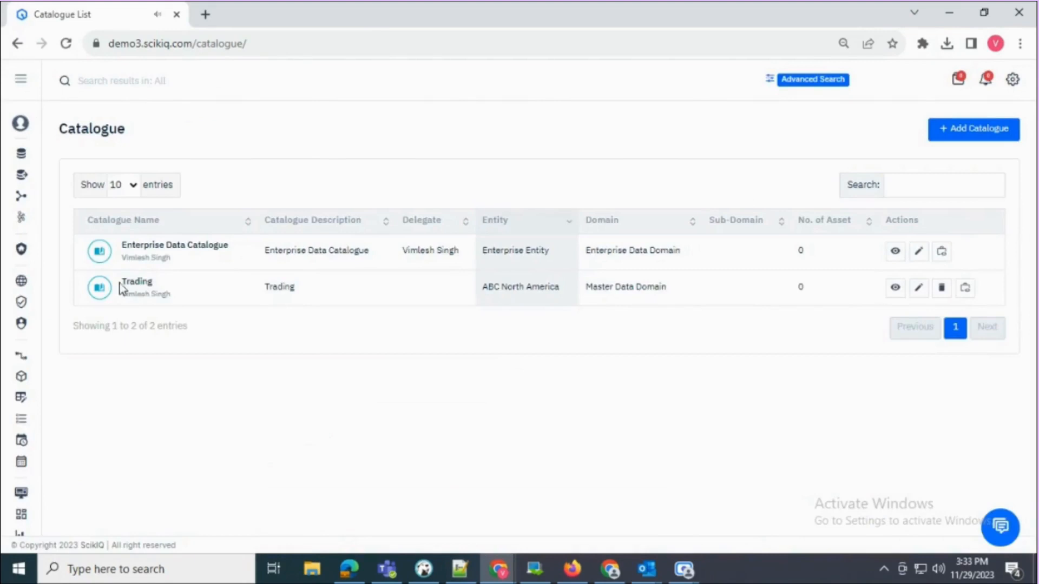
drag(119, 283, 160, 286)
- Open the Trading catalogue's details and inspect its lineage nodes up to Enterprise Data Domain
click(322, 371)
click(896, 290)
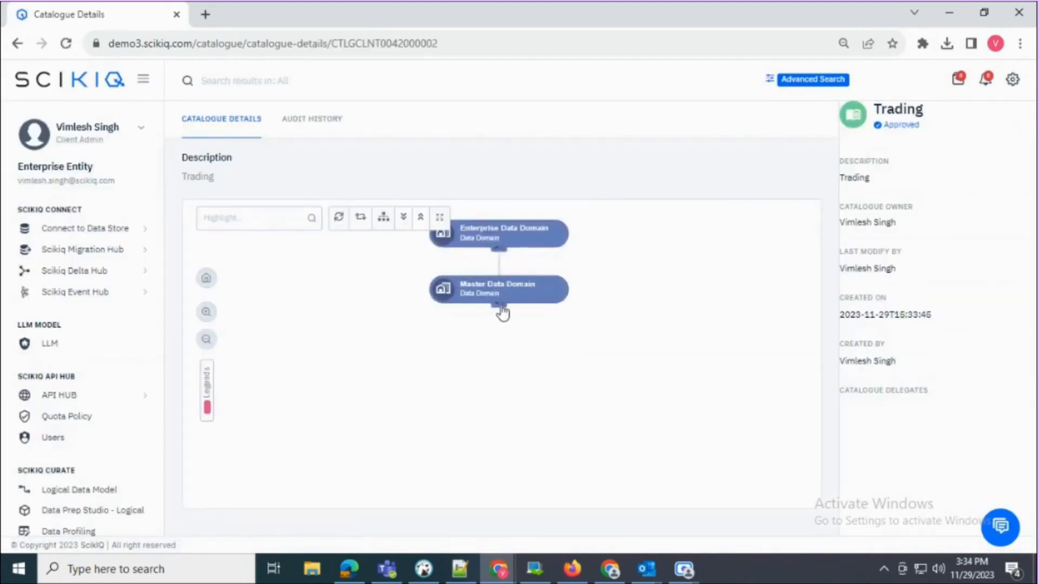
click(522, 452)
click(506, 274)
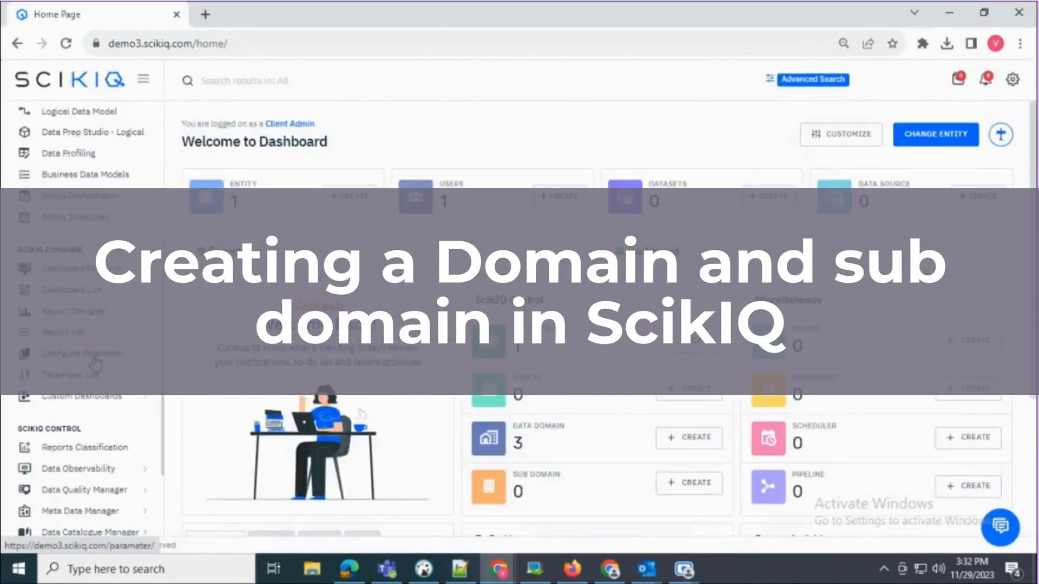
scroll(95, 361, down, 3)
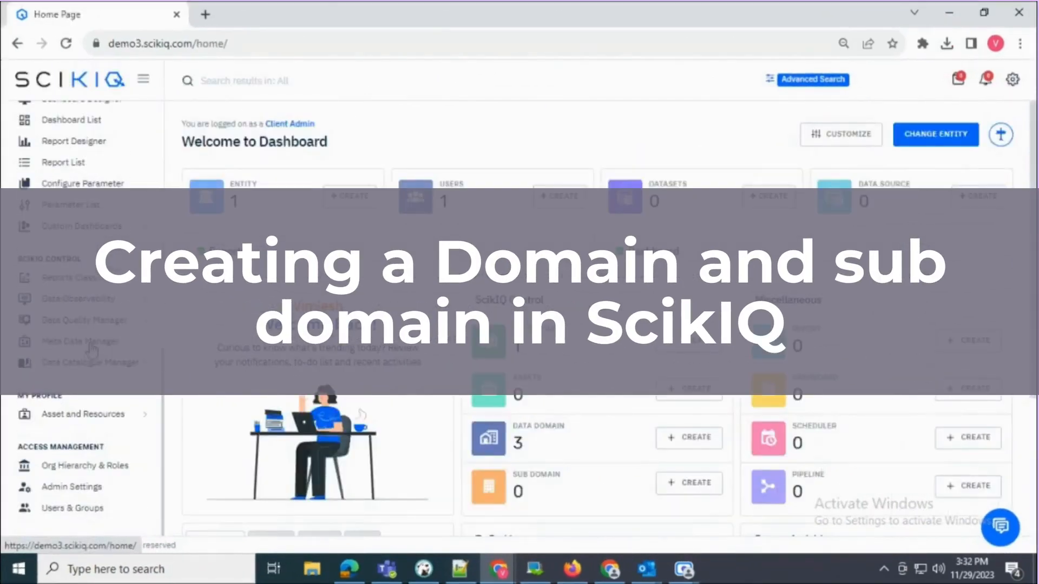
click(86, 362)
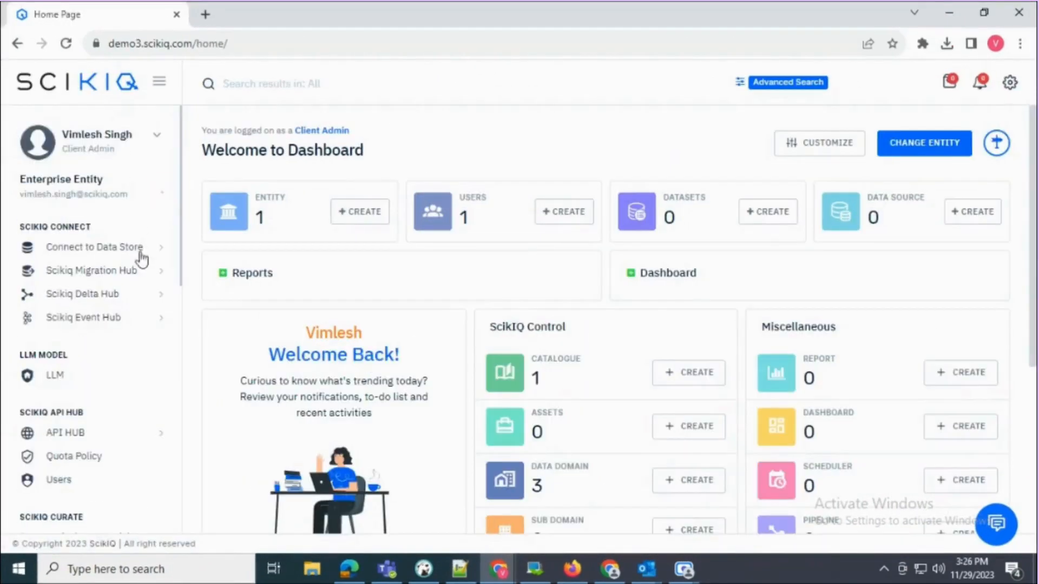
- Open the Domain page from Data Catalogue Manager and review the Enterprise, Master and Reference Data Domains
scroll(142, 260, down, 10)
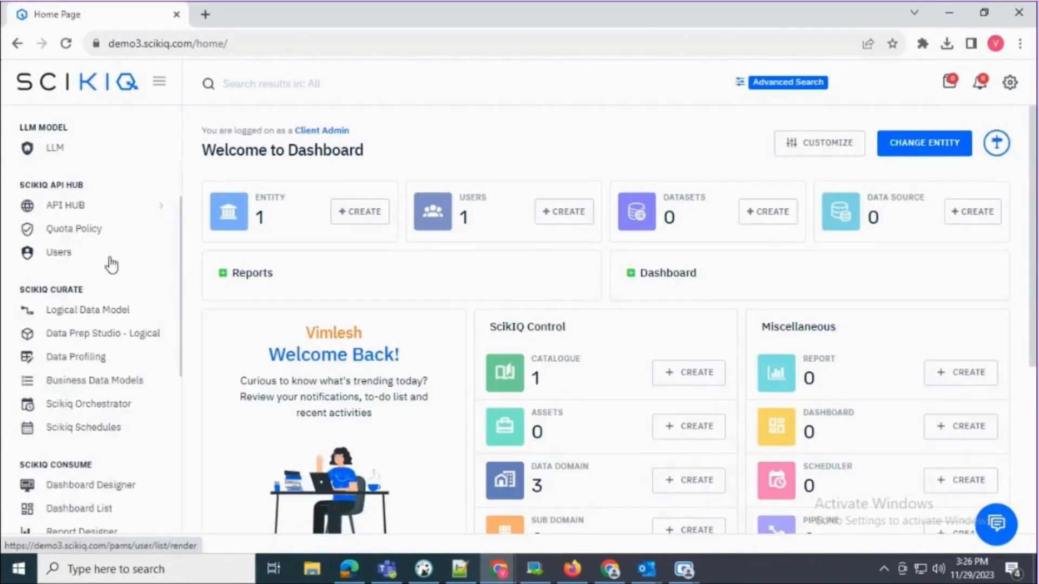
drag(15, 226, 98, 232)
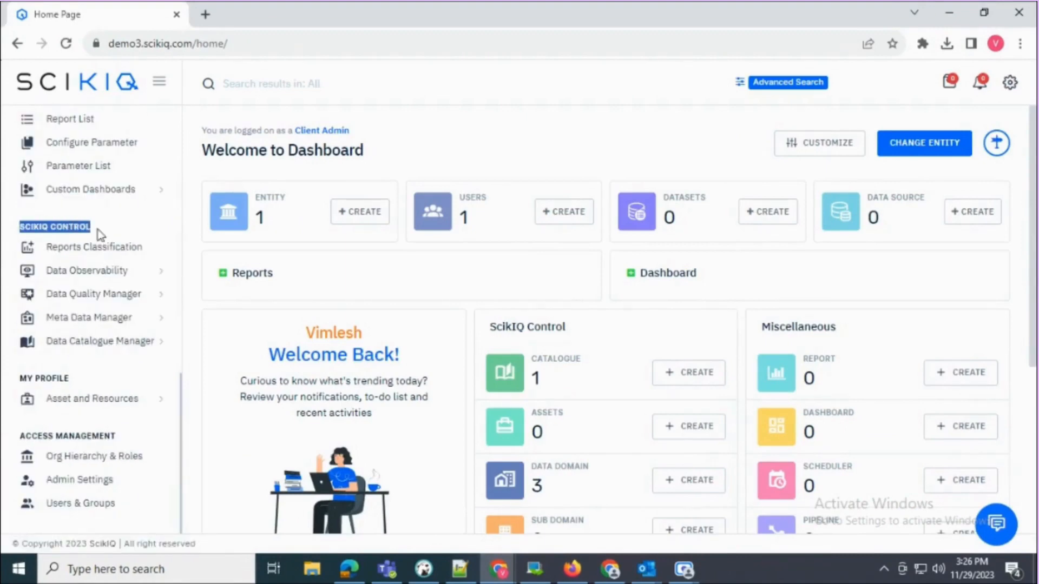
click(102, 341)
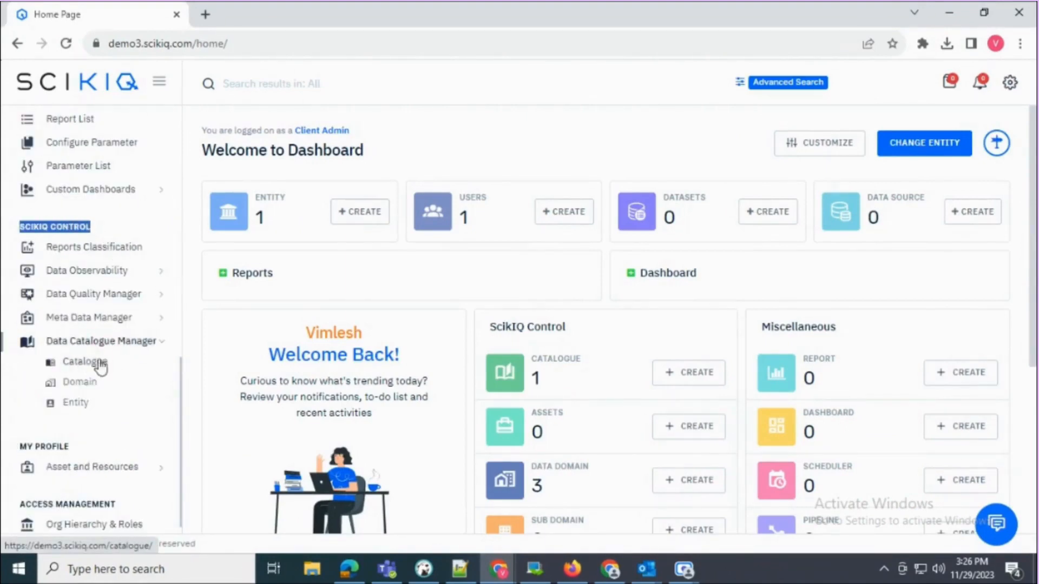
click(84, 384)
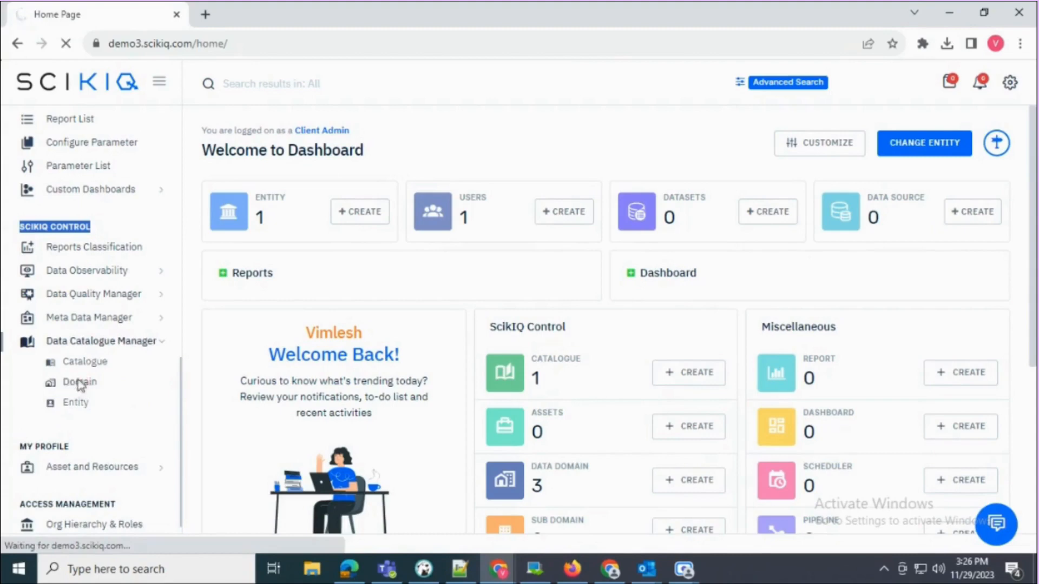
drag(232, 278, 336, 294)
click(227, 333)
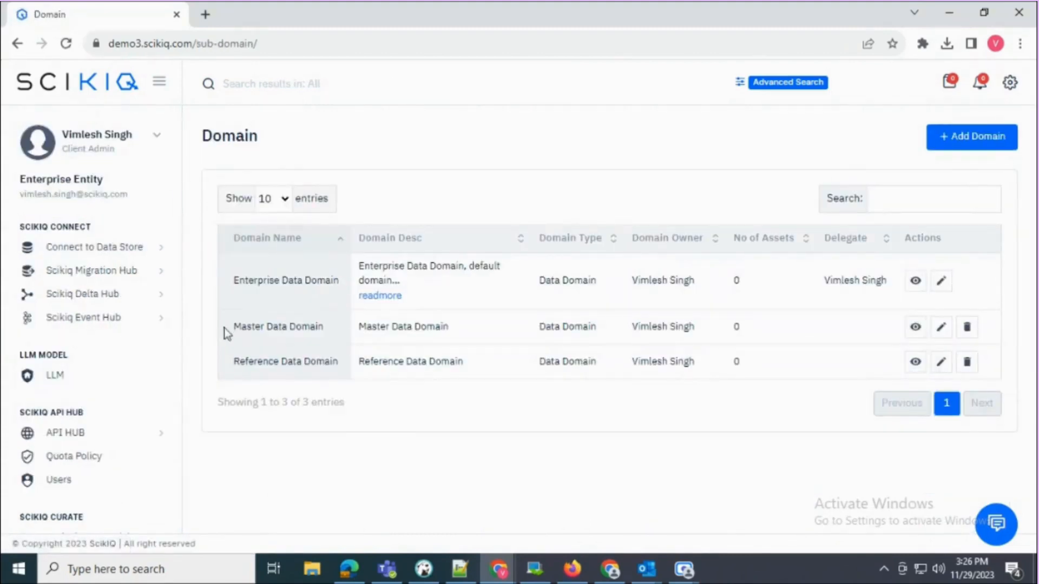
drag(229, 328, 328, 335)
drag(238, 359, 312, 380)
click(347, 400)
- Start a new domain named Settlements and reuse the name as its description
click(950, 138)
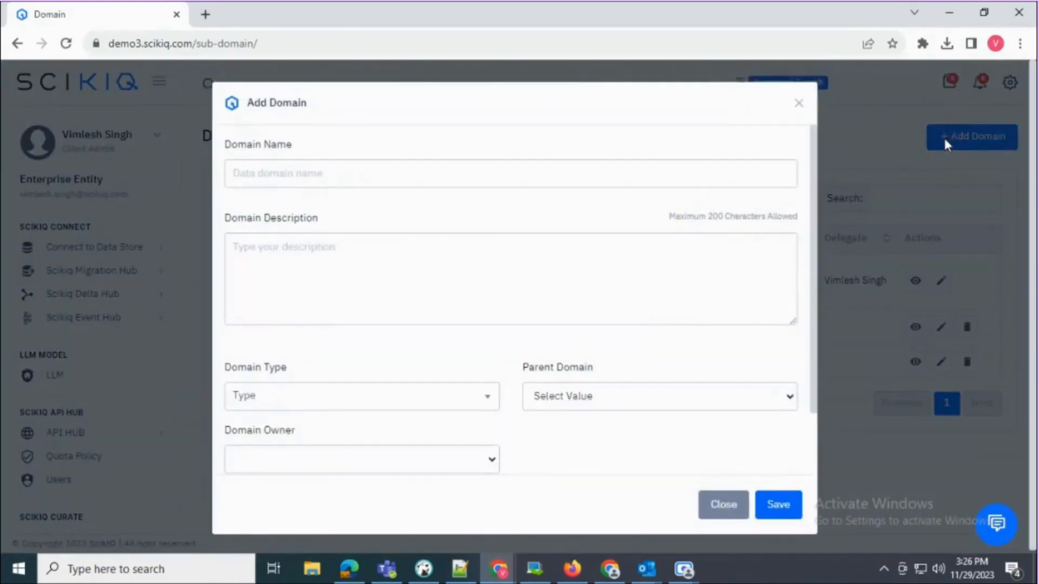
click(254, 172)
text(Se)
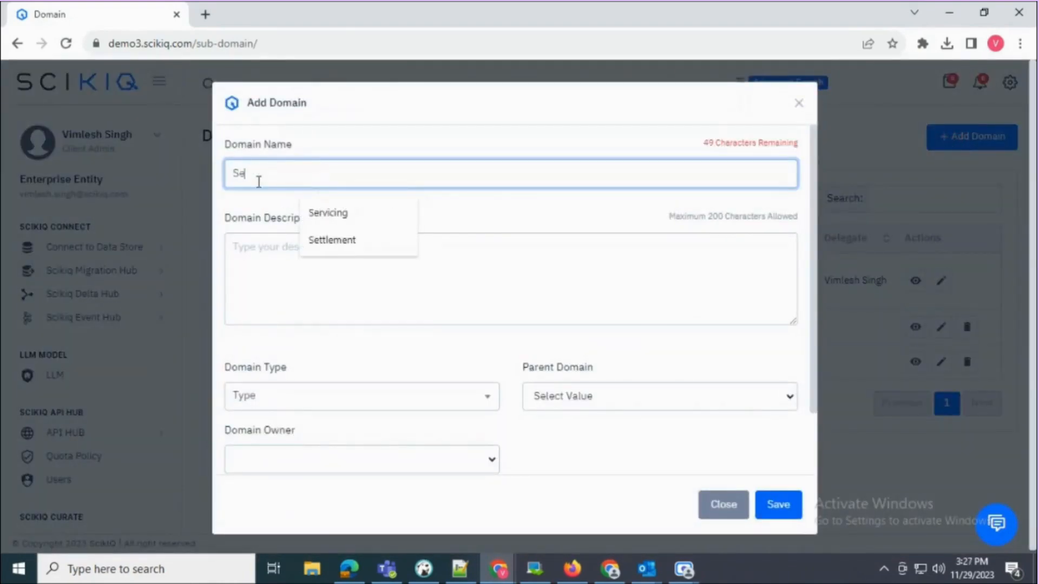
text(ttleme)
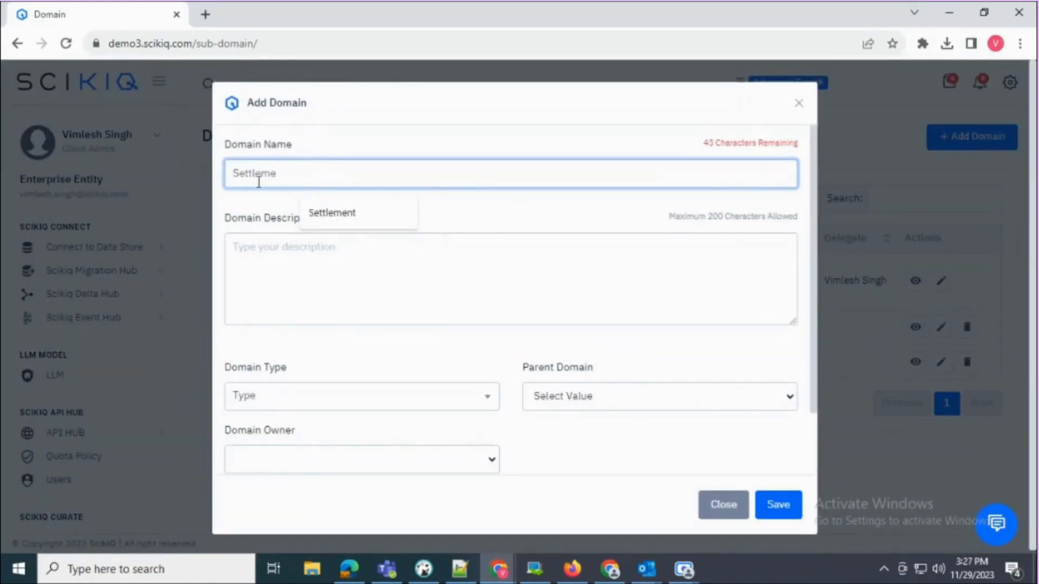
text(nty)
double_click(258, 182)
key(ctrl+c)
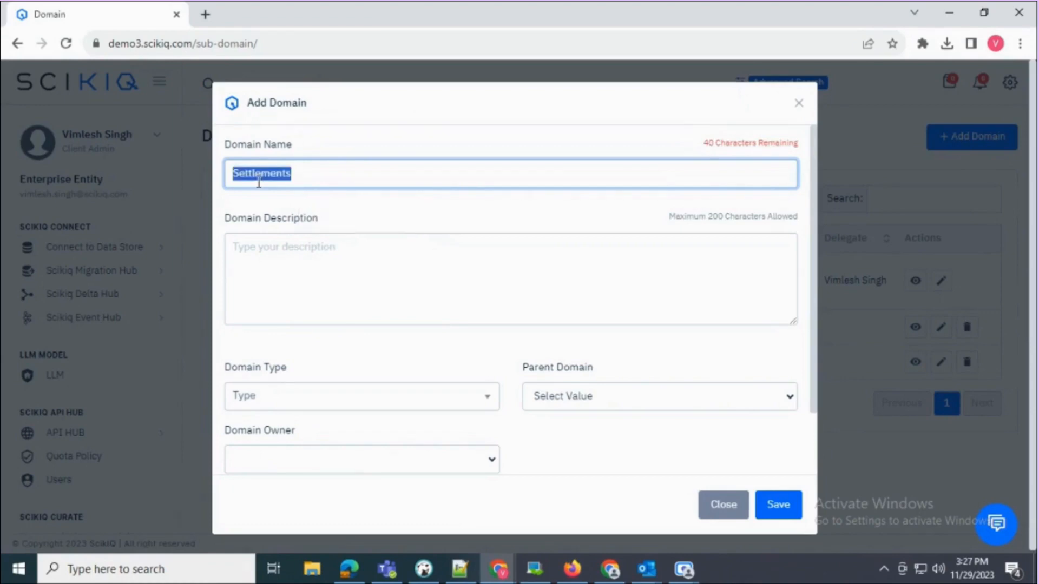
click(269, 254)
key(ctrl+v)
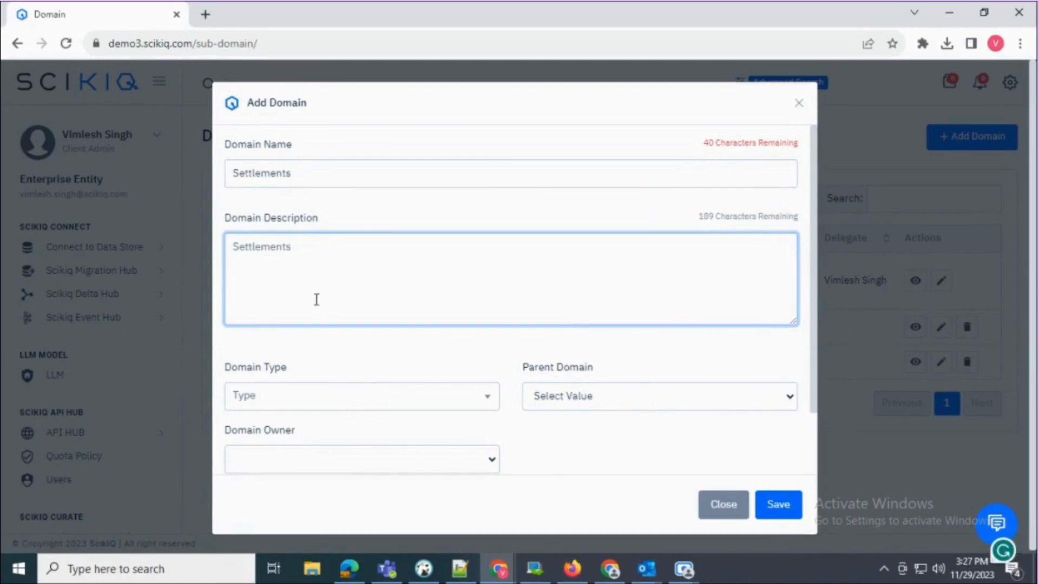
- Make it a Data Domain under Enterprise Data Domain, leave Delegates empty, and save
click(297, 397)
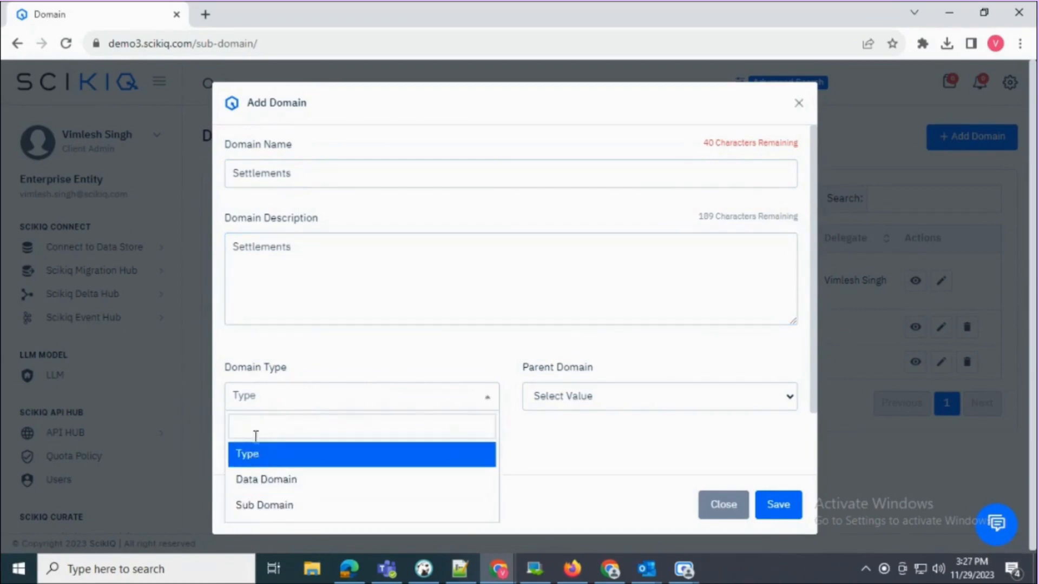
click(271, 479)
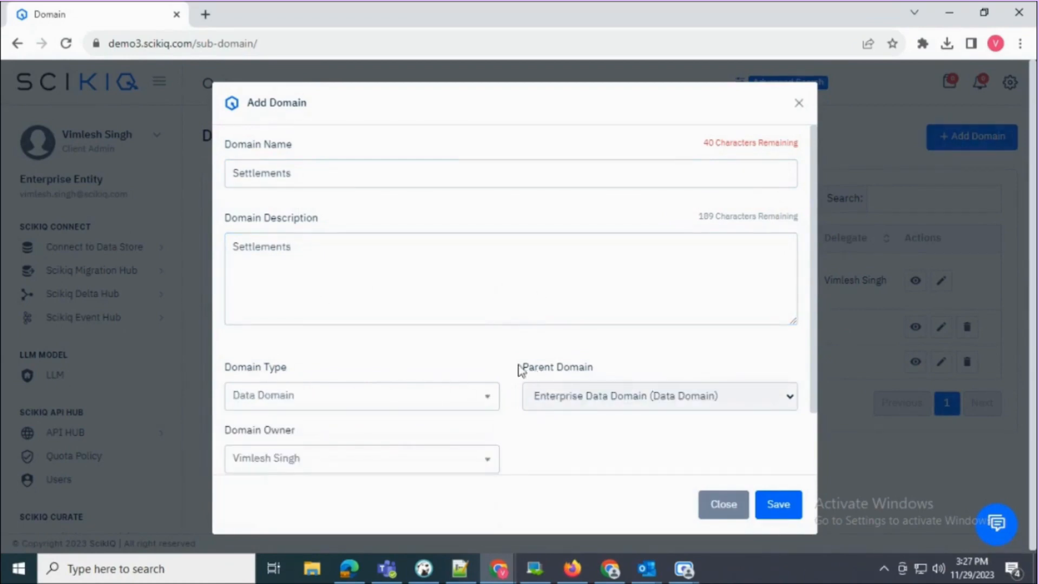
drag(519, 369, 608, 365)
scroll(451, 359, down, 2)
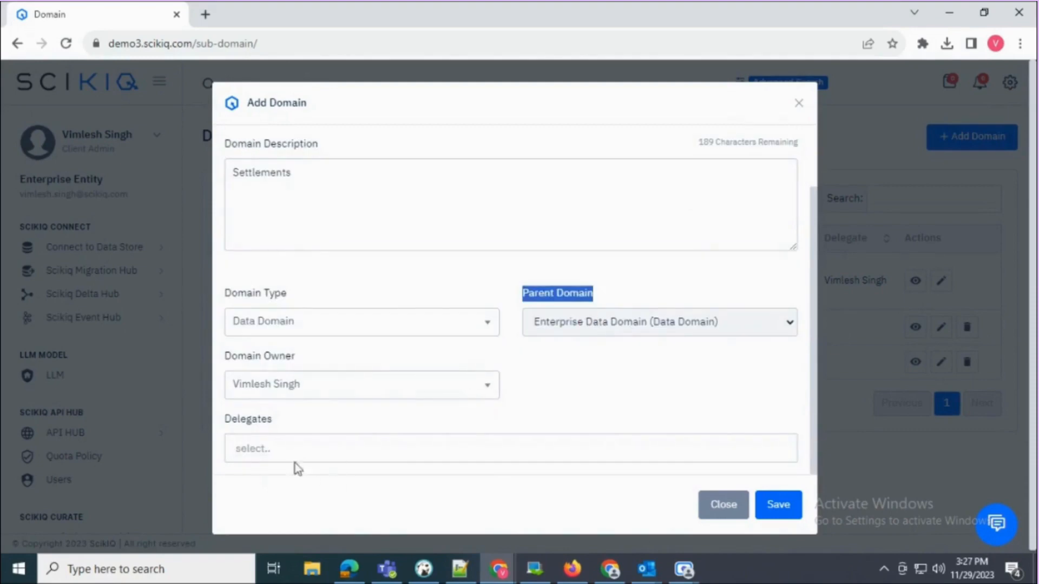
click(271, 393)
click(267, 396)
click(271, 451)
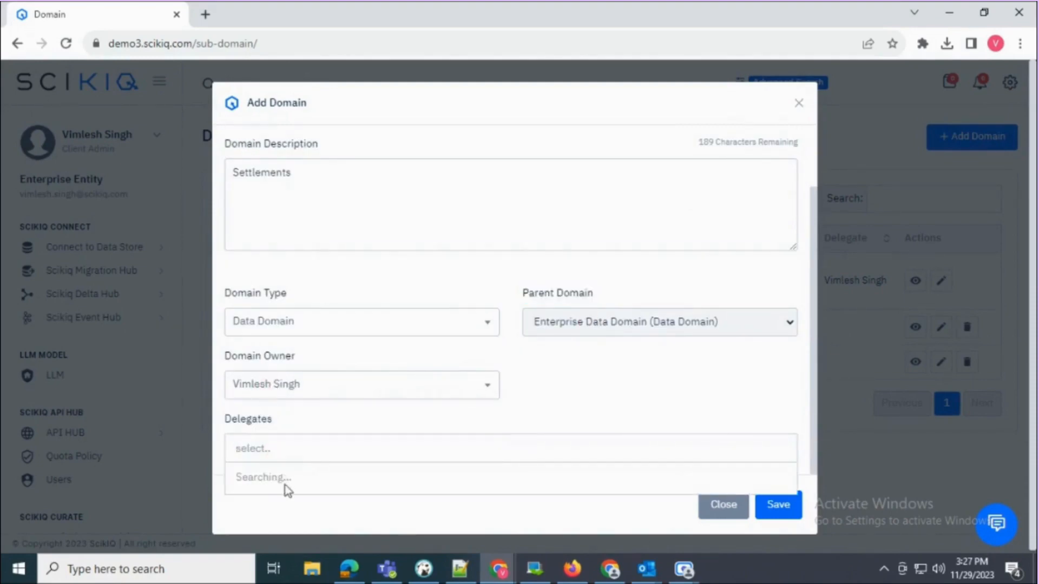
click(442, 402)
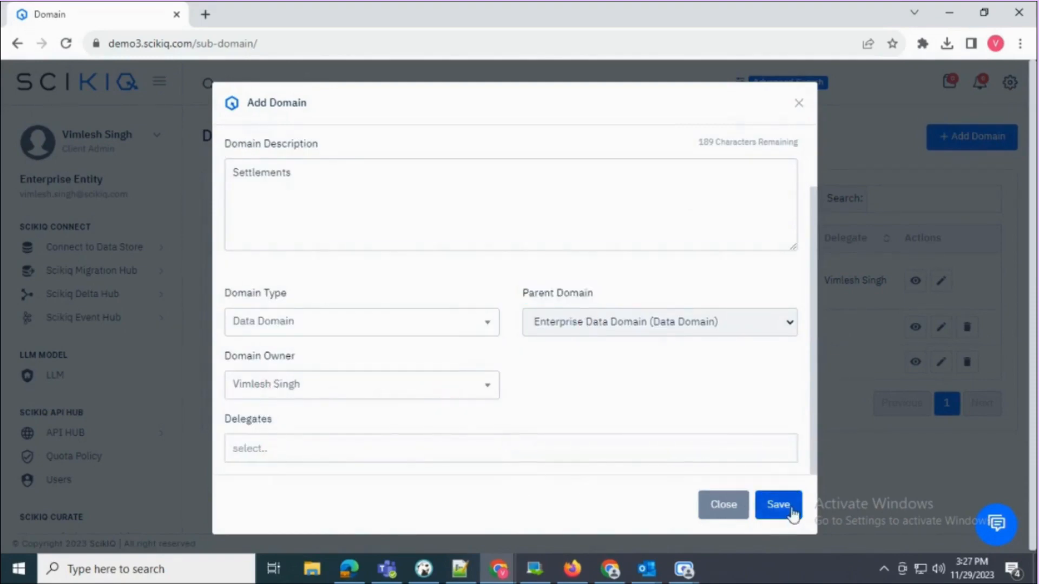
click(784, 511)
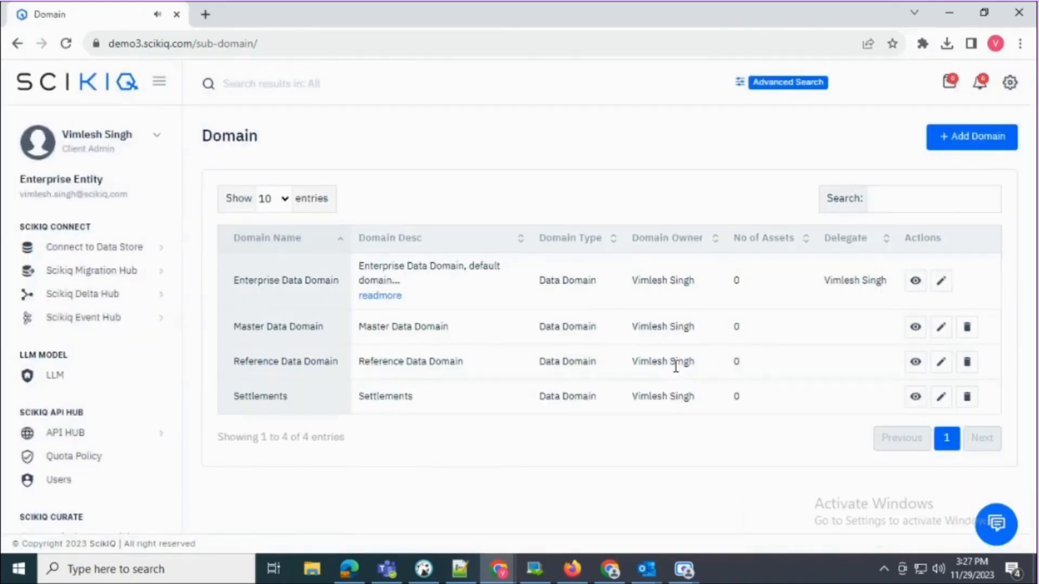
- Open the Settlements row's details and select its graph node to confirm Enterprise Data Domain as parent
double_click(307, 409)
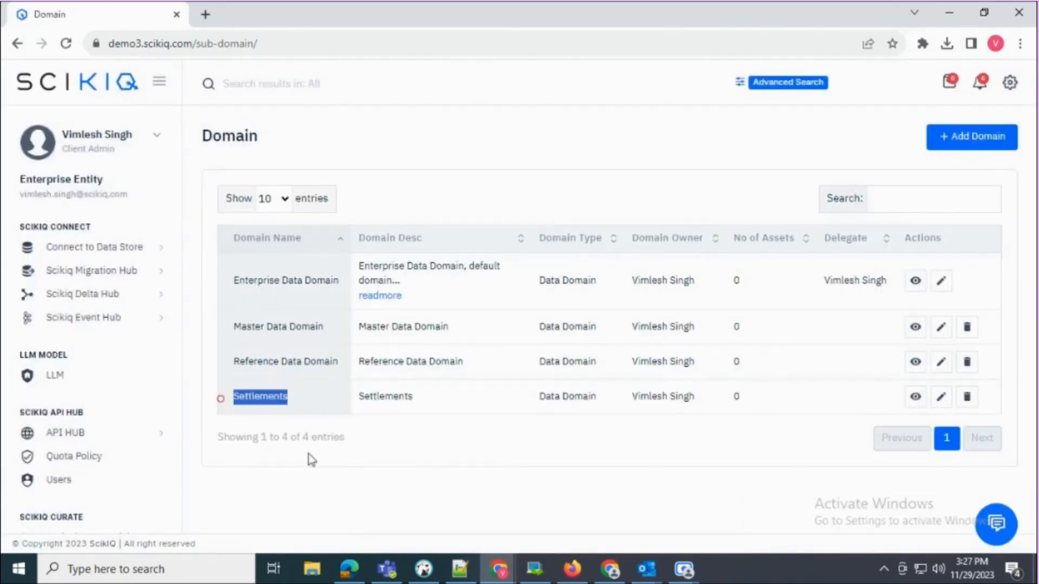
click(308, 456)
drag(544, 396, 604, 396)
click(600, 433)
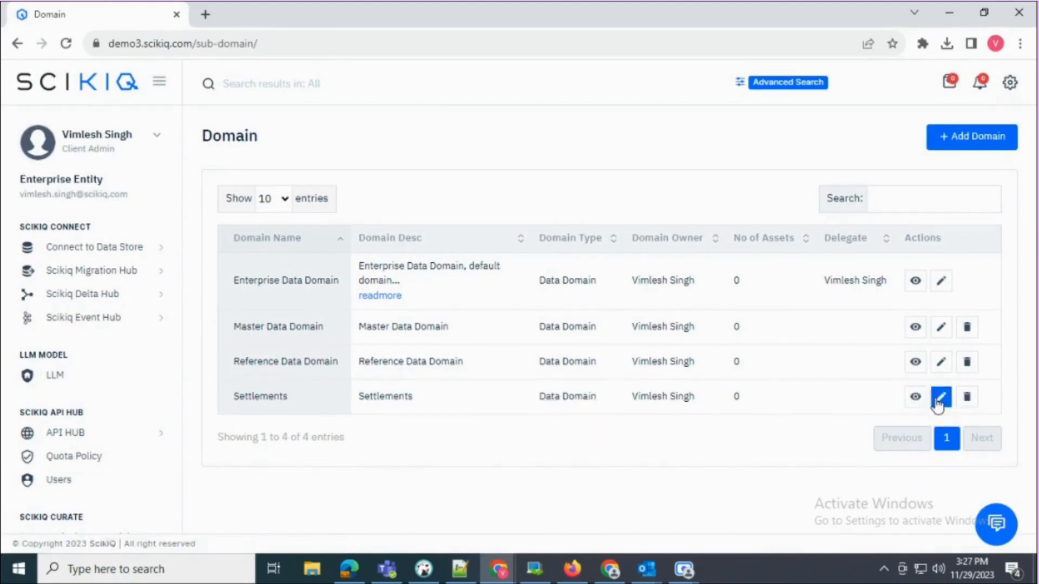
click(913, 403)
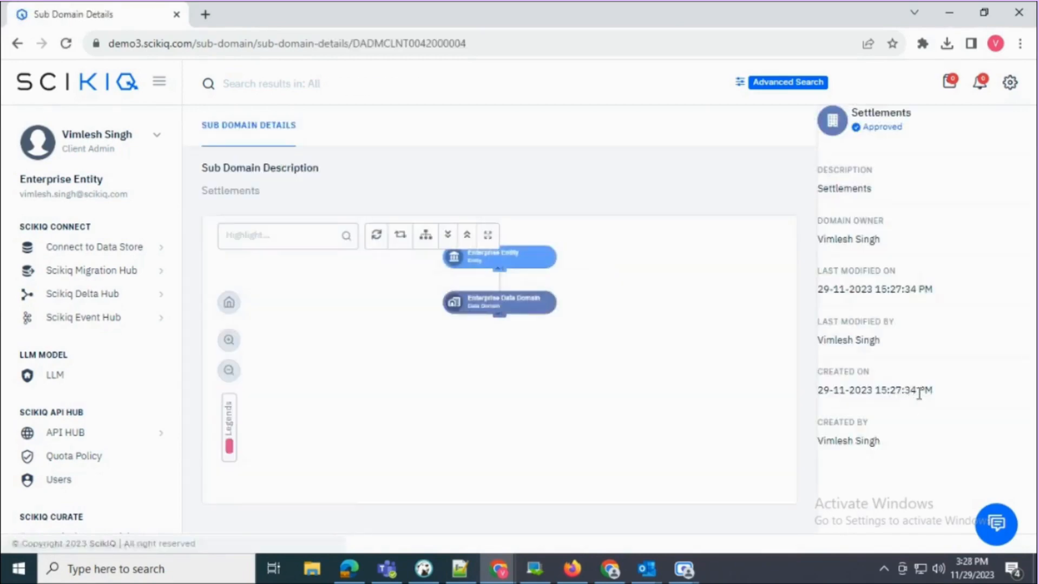
click(541, 387)
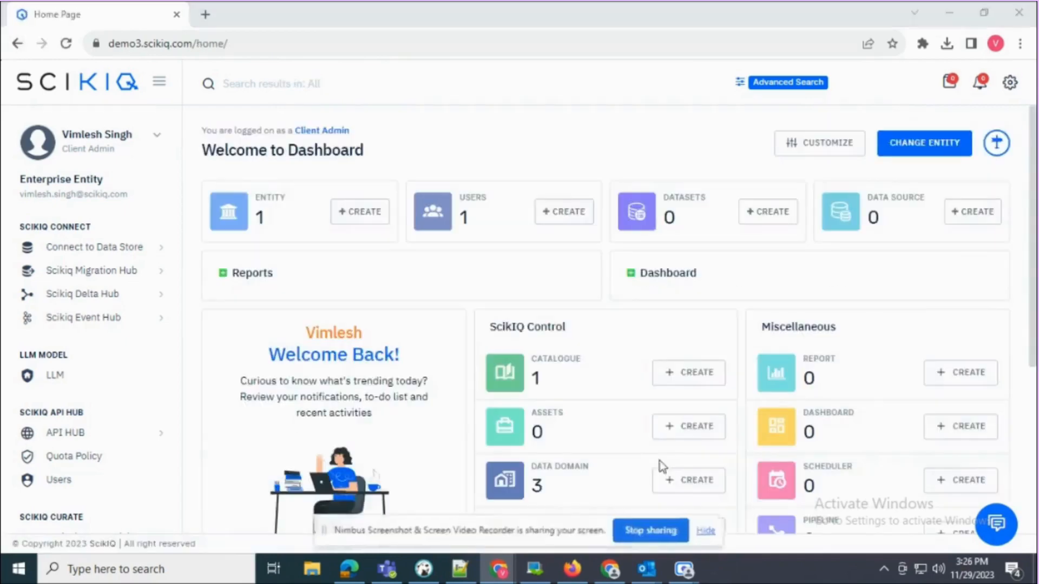
- Navigate through Data Catalogue Manager to the Domain list page
click(706, 530)
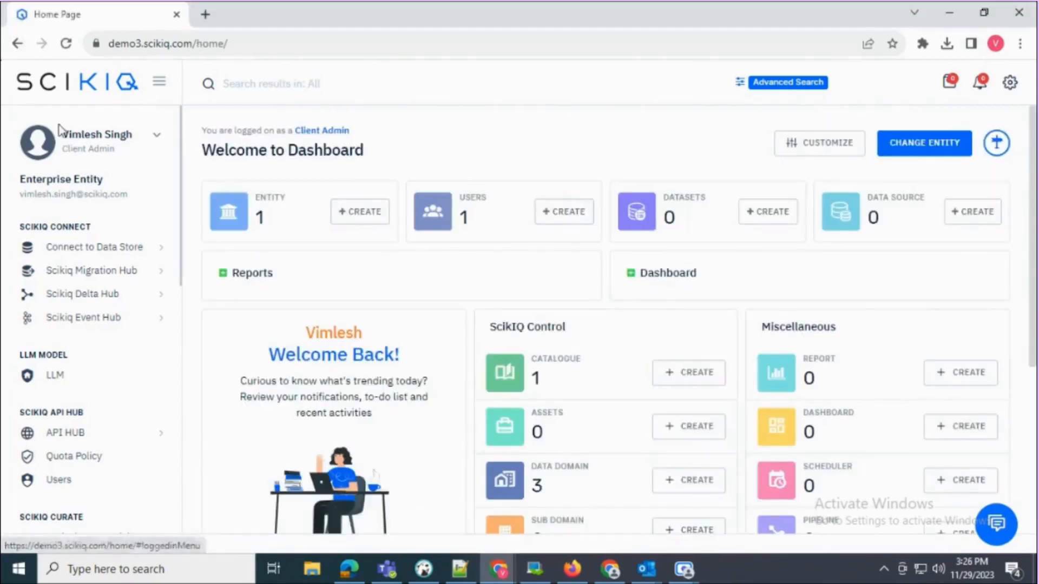
scroll(114, 265, down, 4)
scroll(113, 265, down, 8)
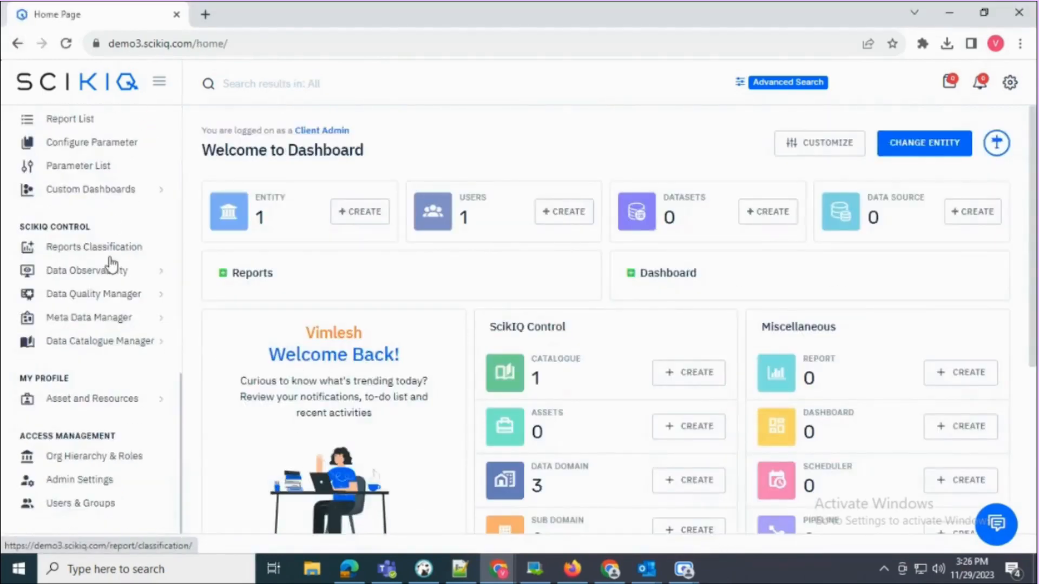
drag(18, 226, 95, 230)
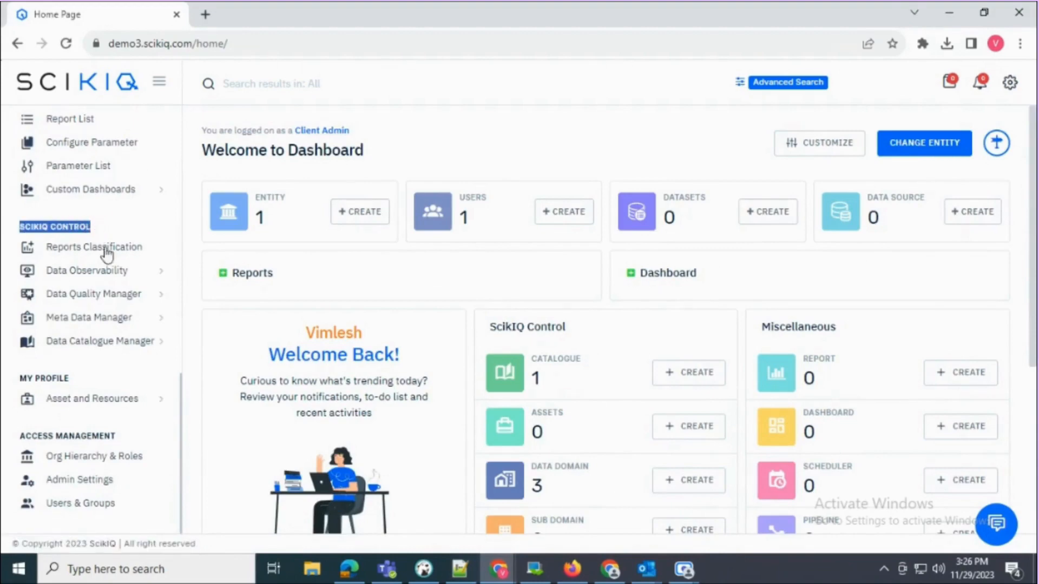
click(104, 342)
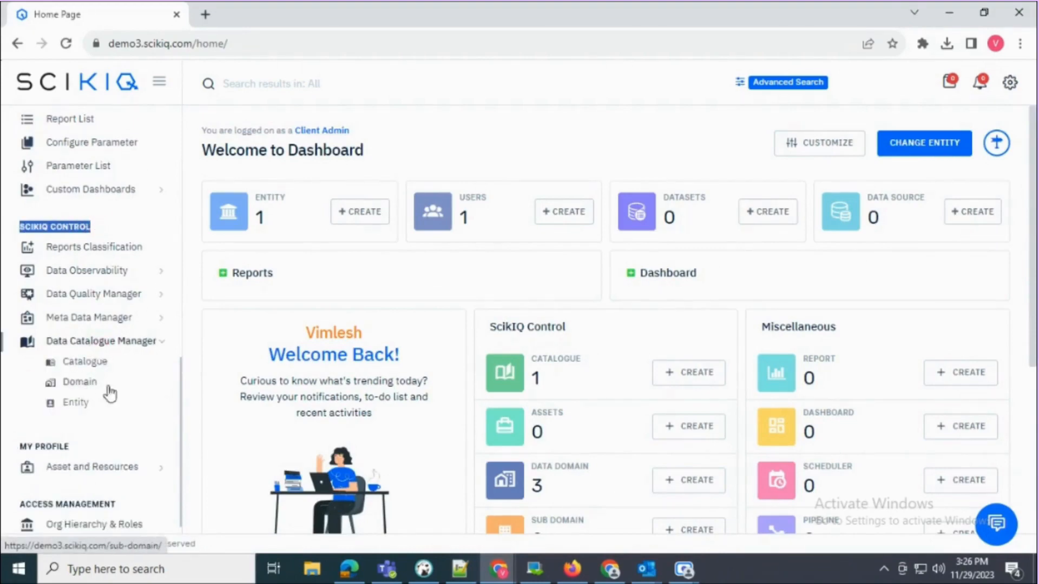
click(85, 383)
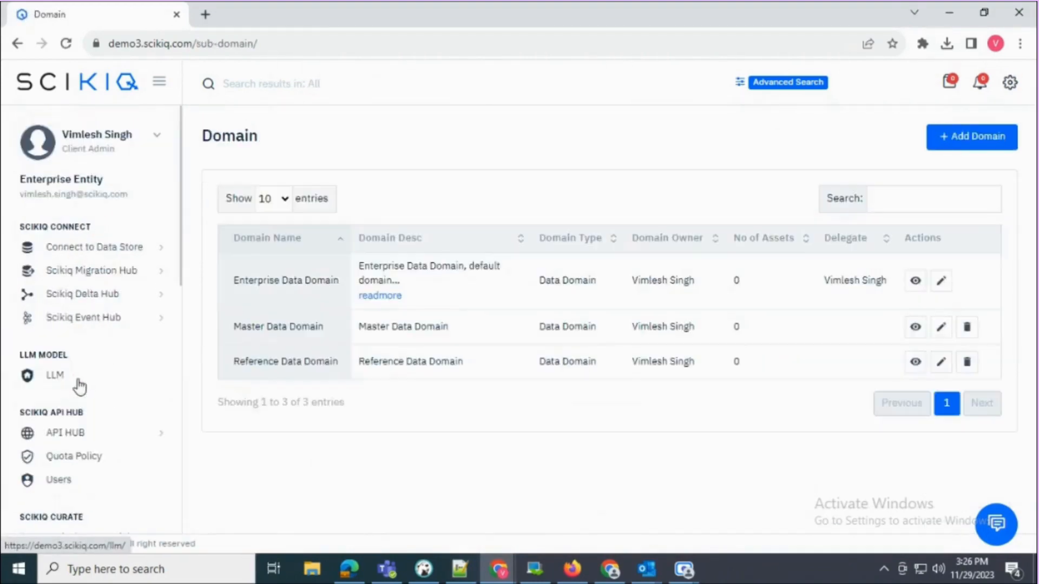
- Review the Enterprise, Master and Reference Data Domain entries, then start a new domain
drag(233, 280, 333, 282)
drag(227, 334, 329, 337)
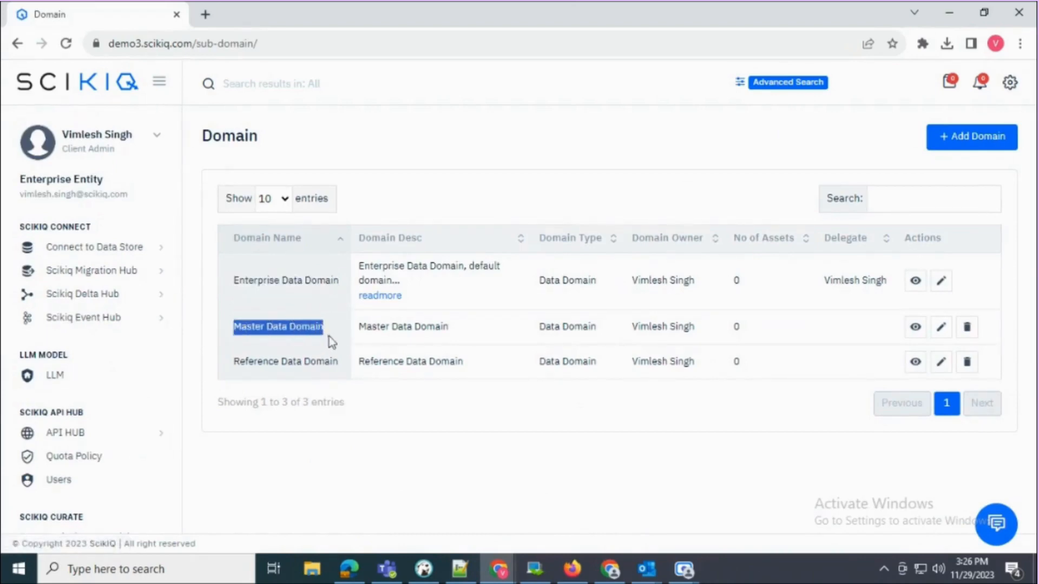
drag(238, 362, 344, 405)
click(378, 403)
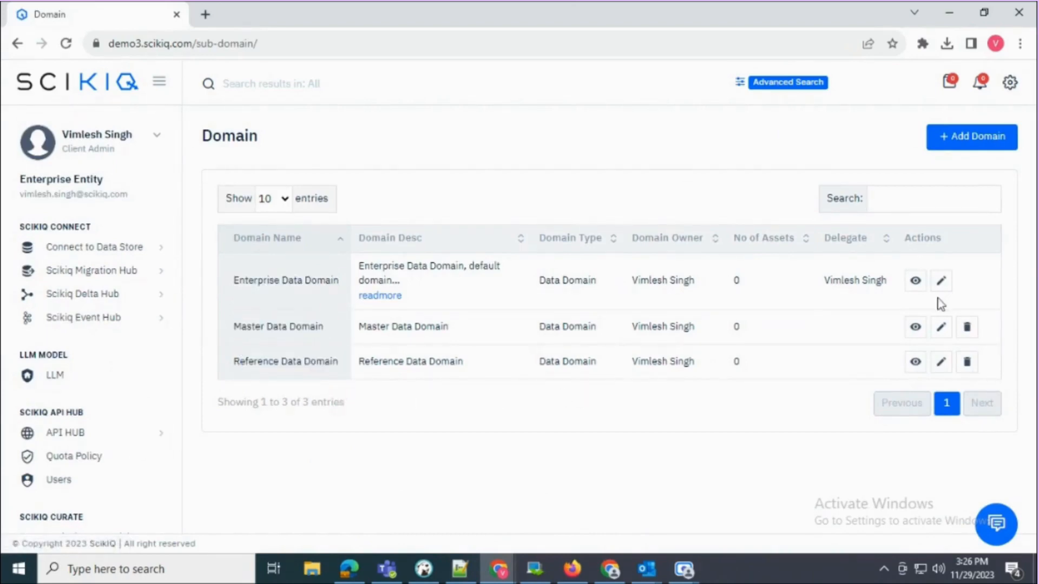
click(963, 139)
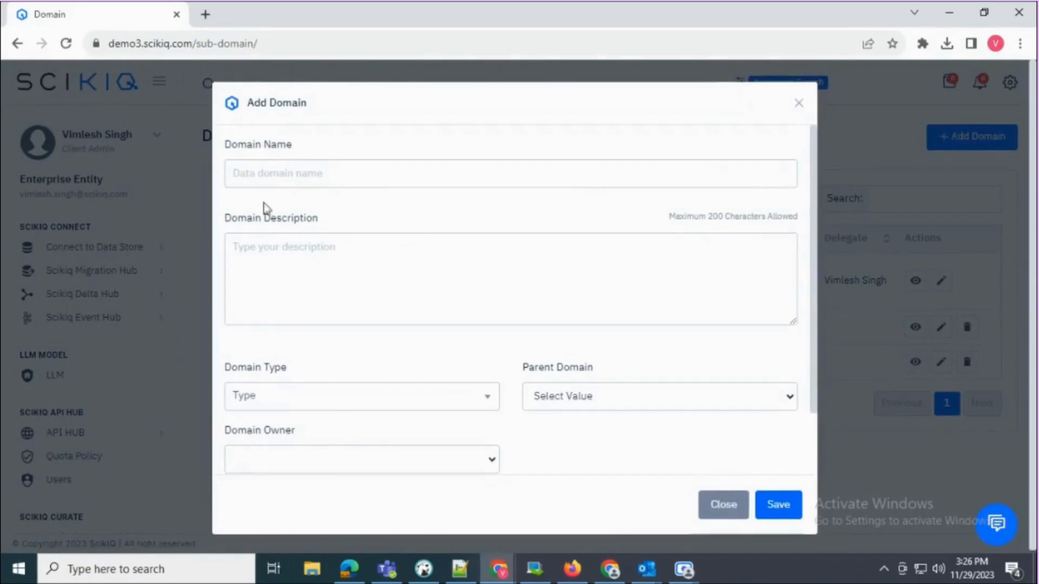
- Enter Bonds as the new domain's name and reuse it as the description
click(253, 172)
text(Se)
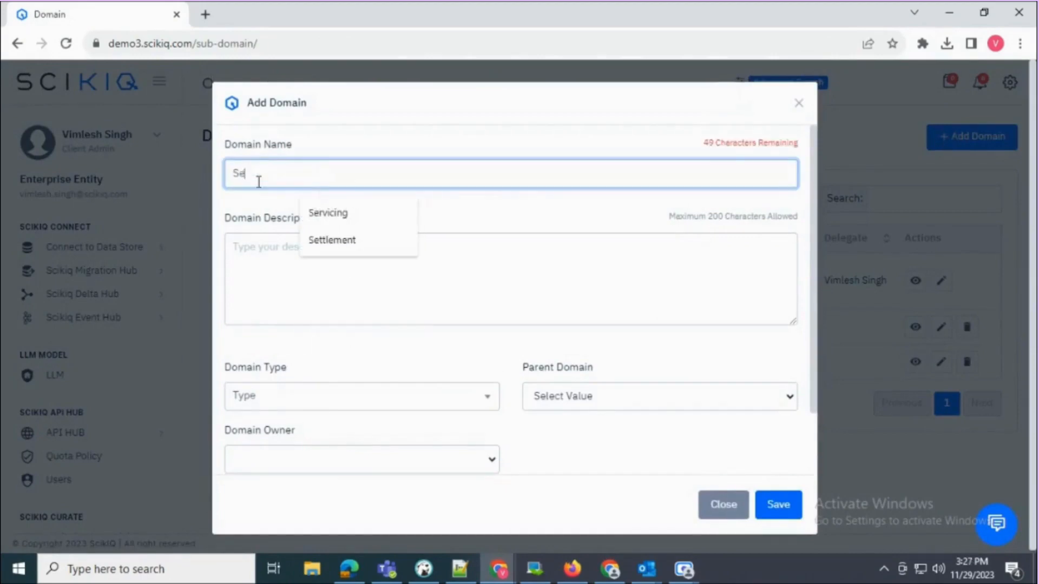
text(ttlementy)
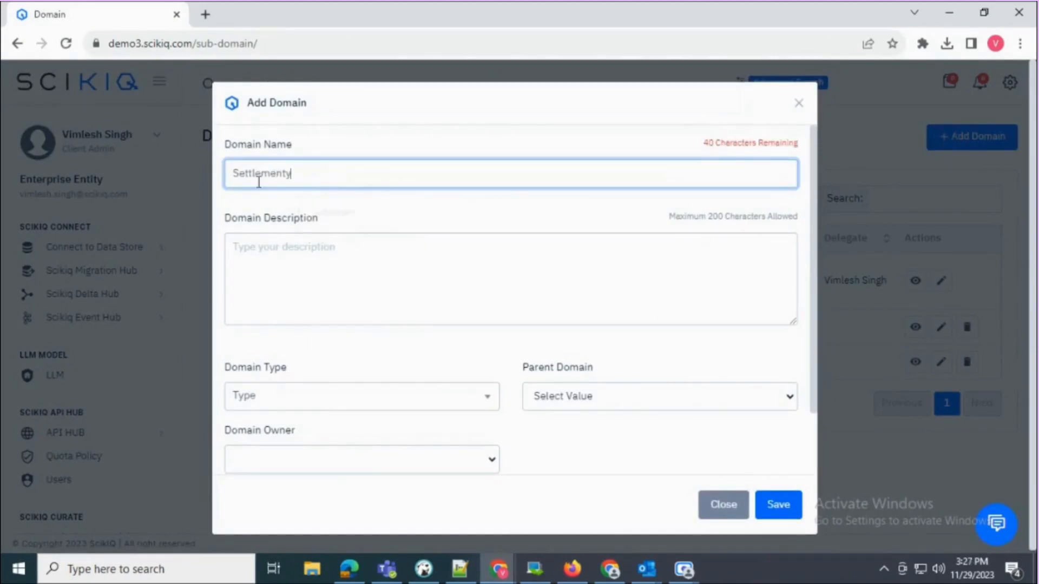
double_click(258, 178)
key(ctrl+c)
click(269, 257)
key(ctrl+v)
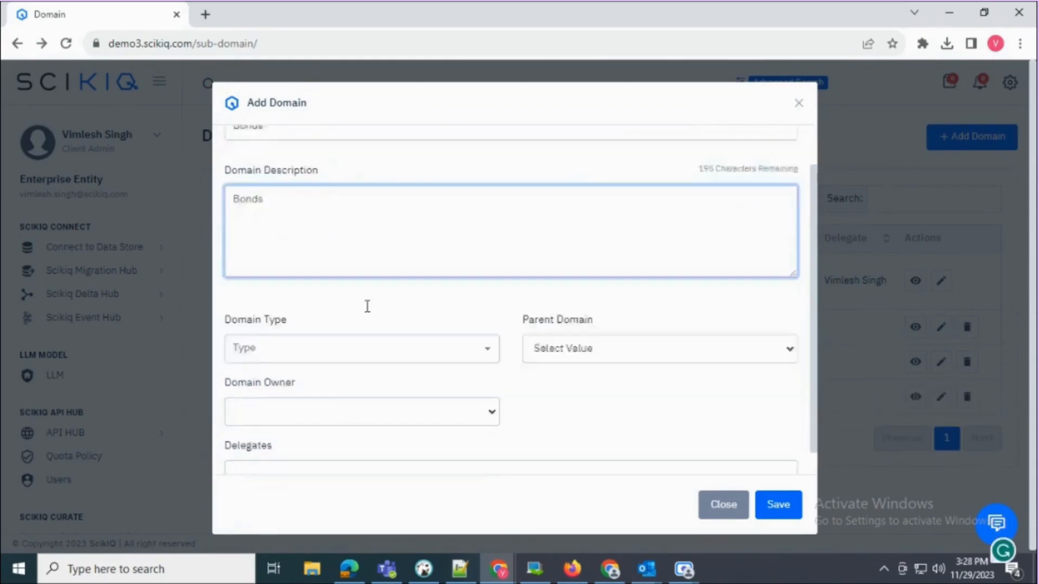
- Set the type to Sub Domain with parent Settlements, then save and confirm
scroll(357, 325, down, 1)
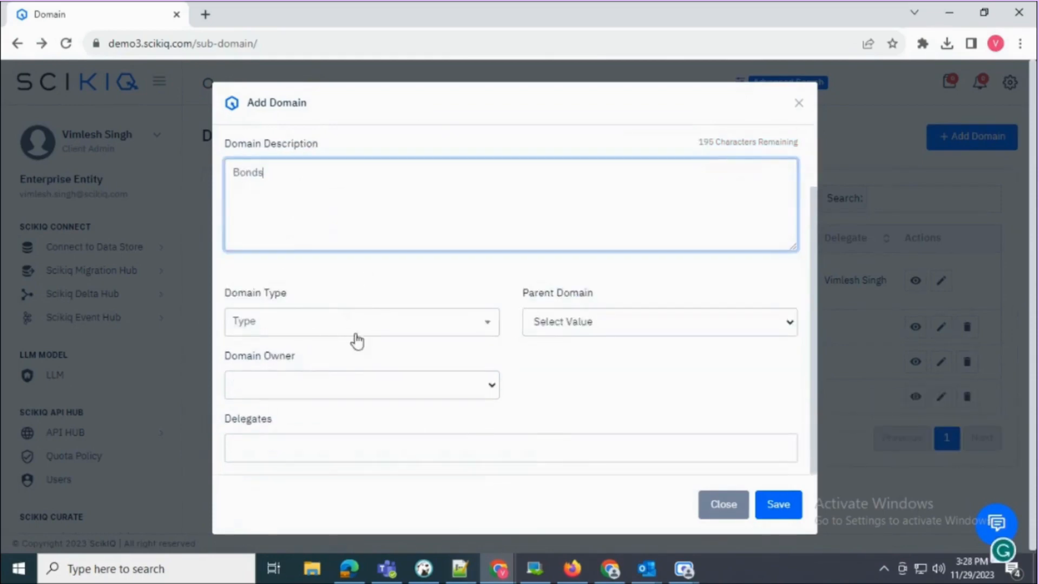
click(353, 333)
click(275, 435)
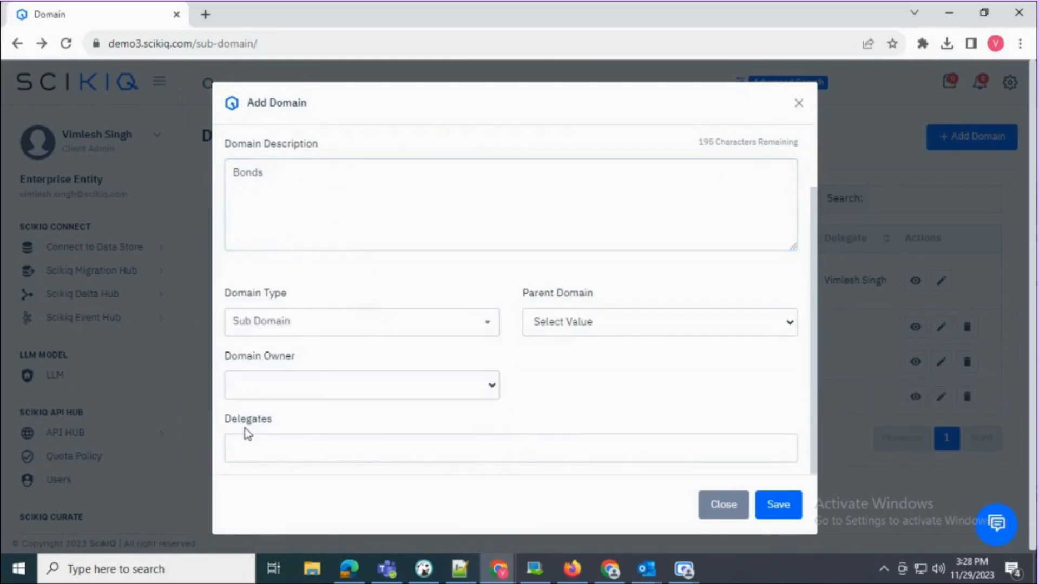
click(557, 324)
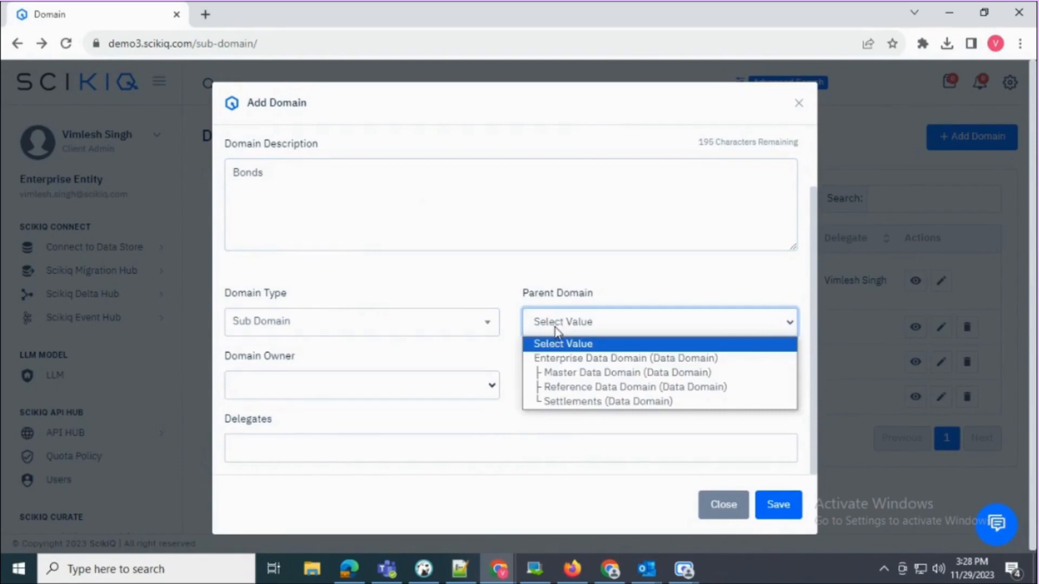
click(573, 403)
click(395, 386)
click(395, 387)
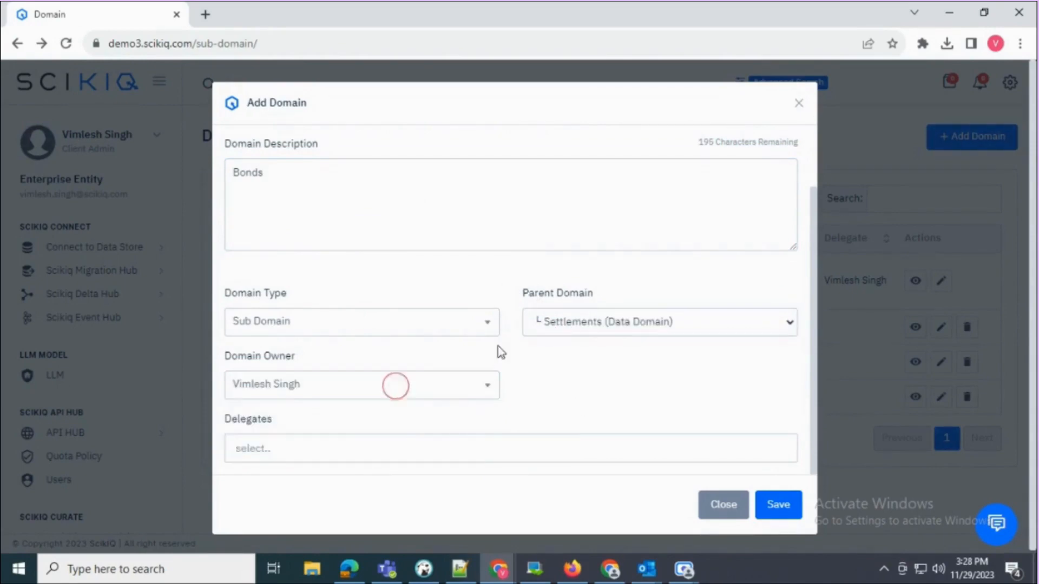
scroll(498, 346, down, 2)
click(789, 508)
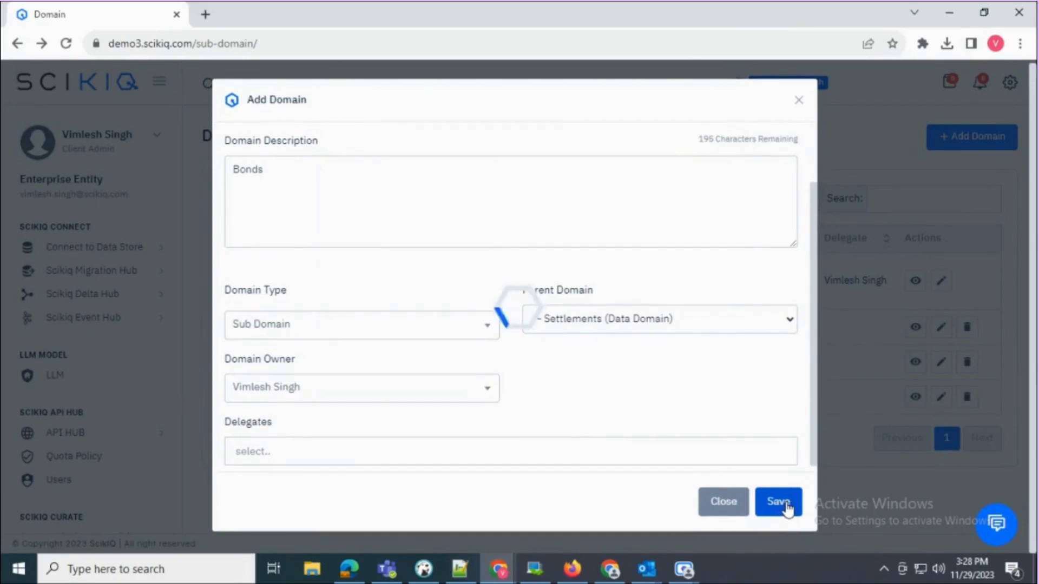
click(780, 493)
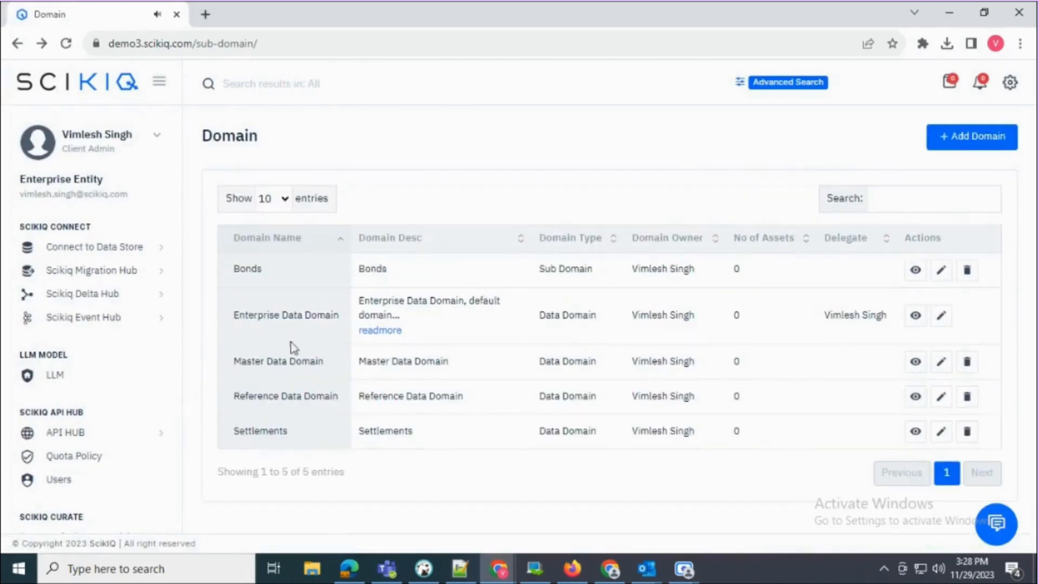
- Open the Bonds details and expand the full hierarchy graph beneath Settlements and Enterprise Data Domain
drag(280, 274, 234, 274)
drag(358, 274, 388, 274)
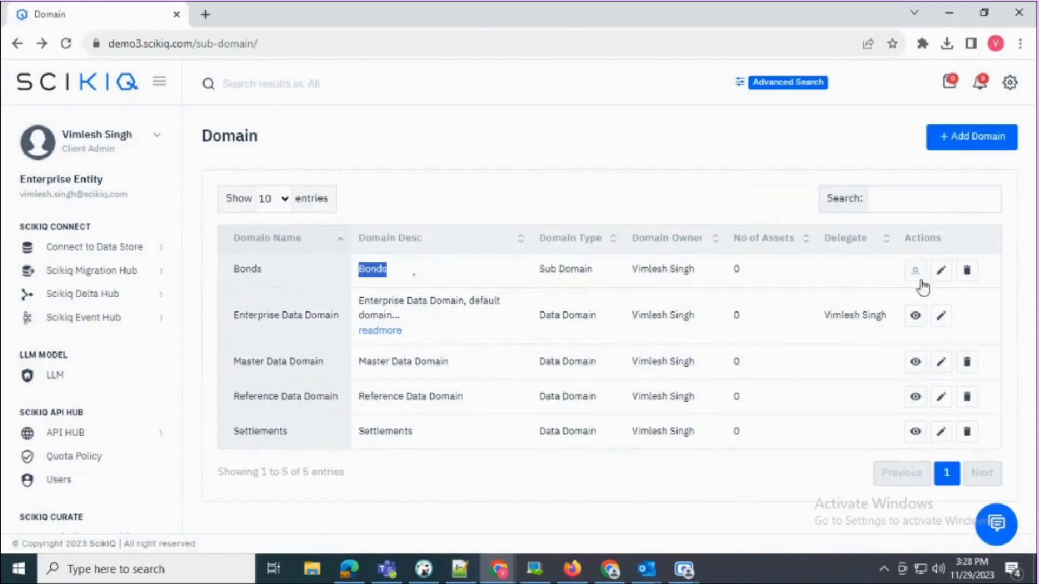
click(914, 270)
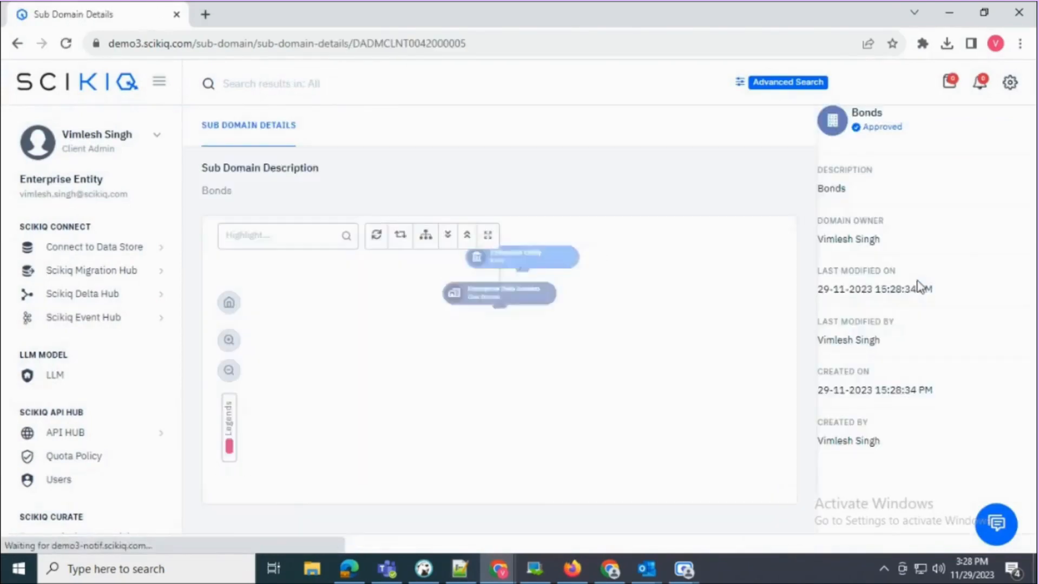
click(447, 235)
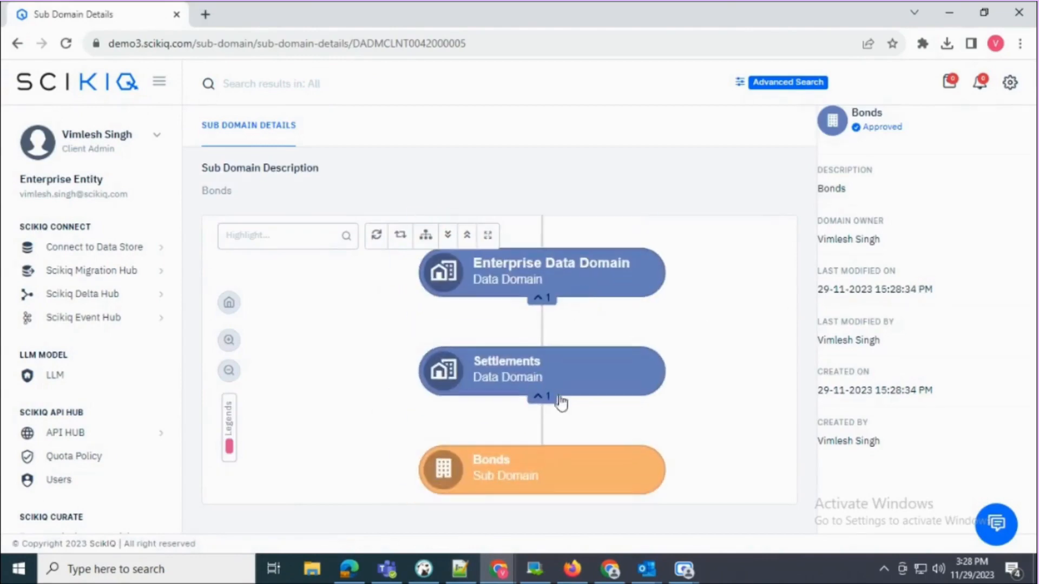